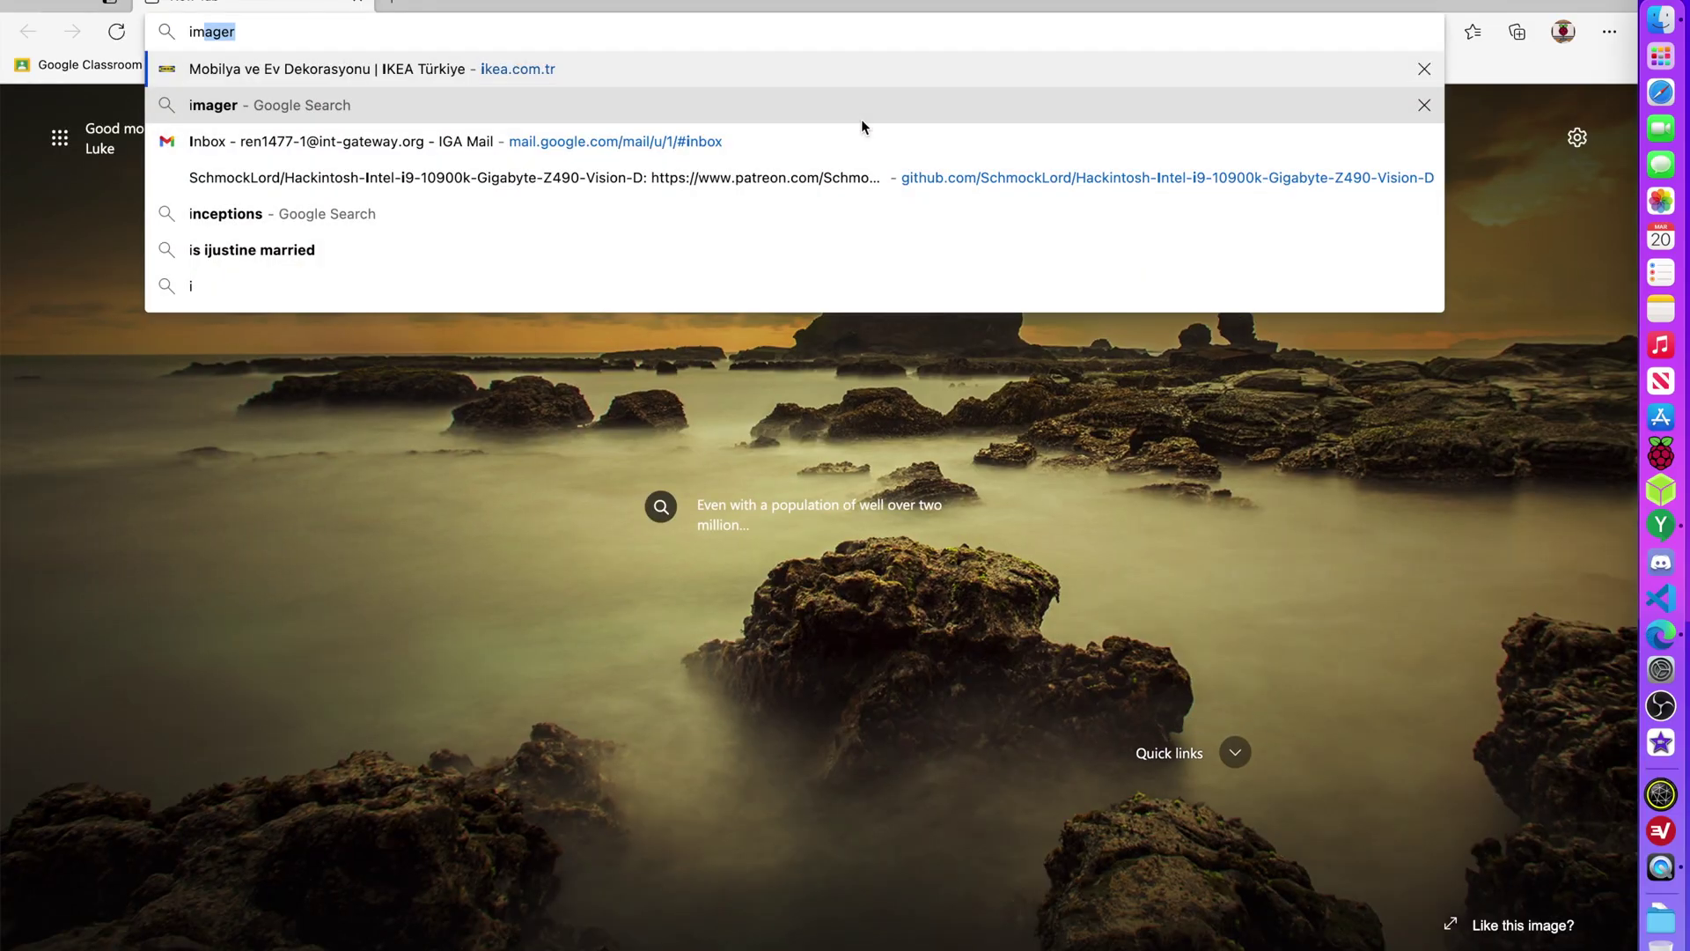
Search Google for 'raspberry pi imager'.
type("ager")
key("Return")
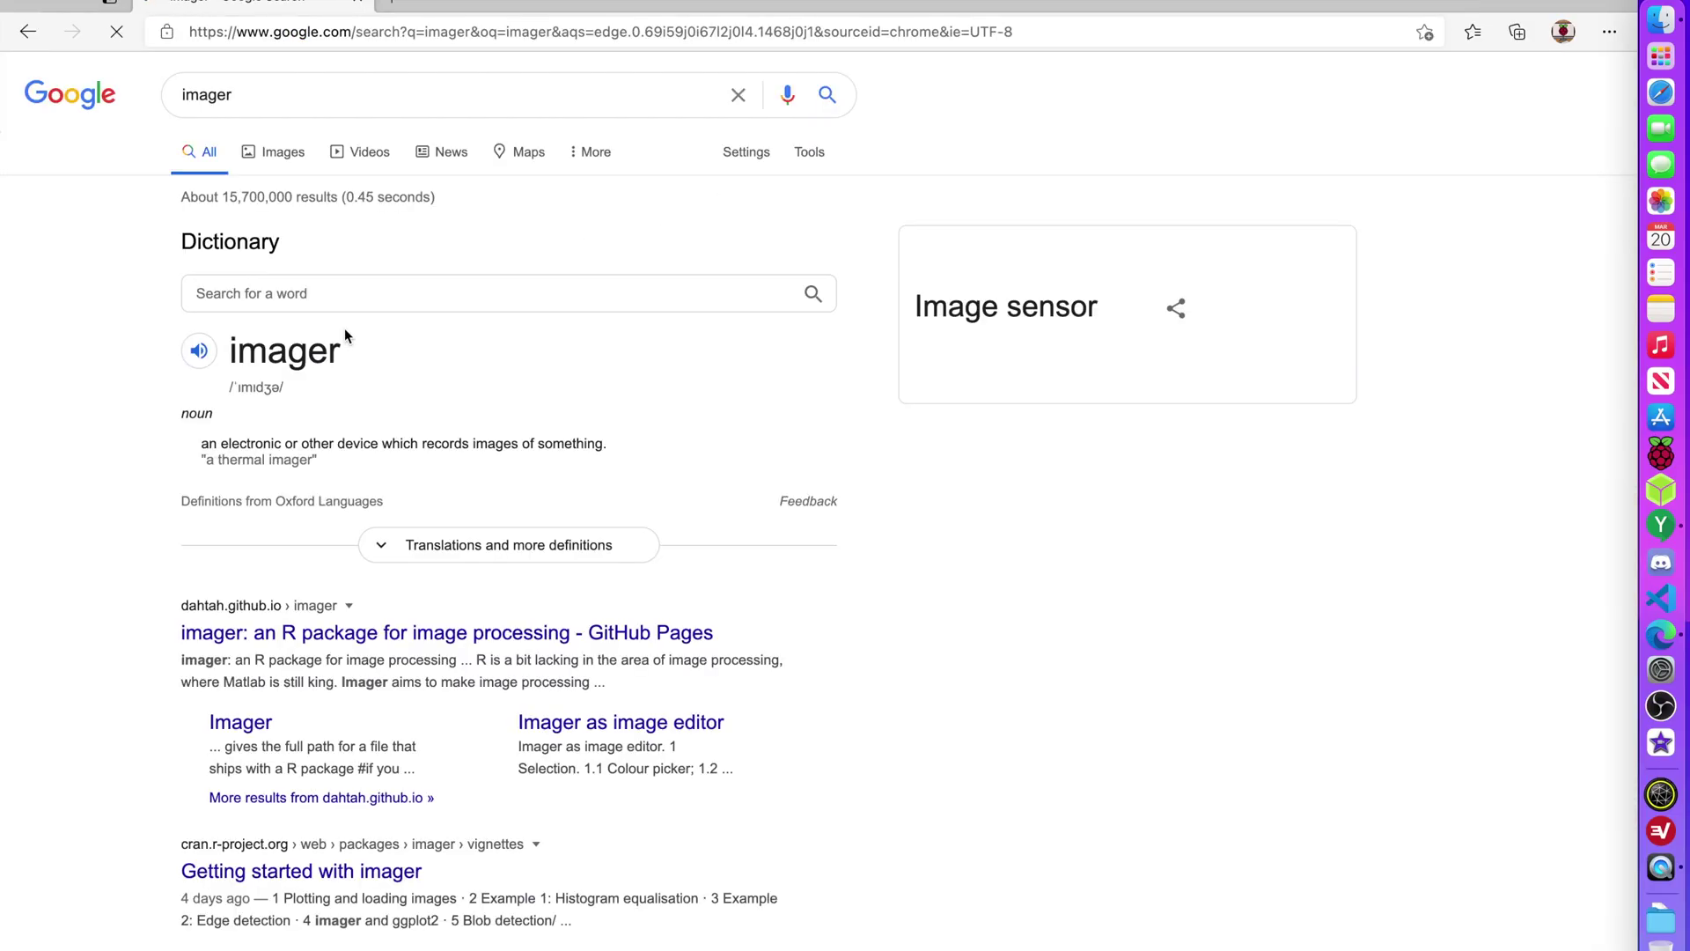
double_click(323, 81)
type("raspberry")
key("Down")
key("Return")
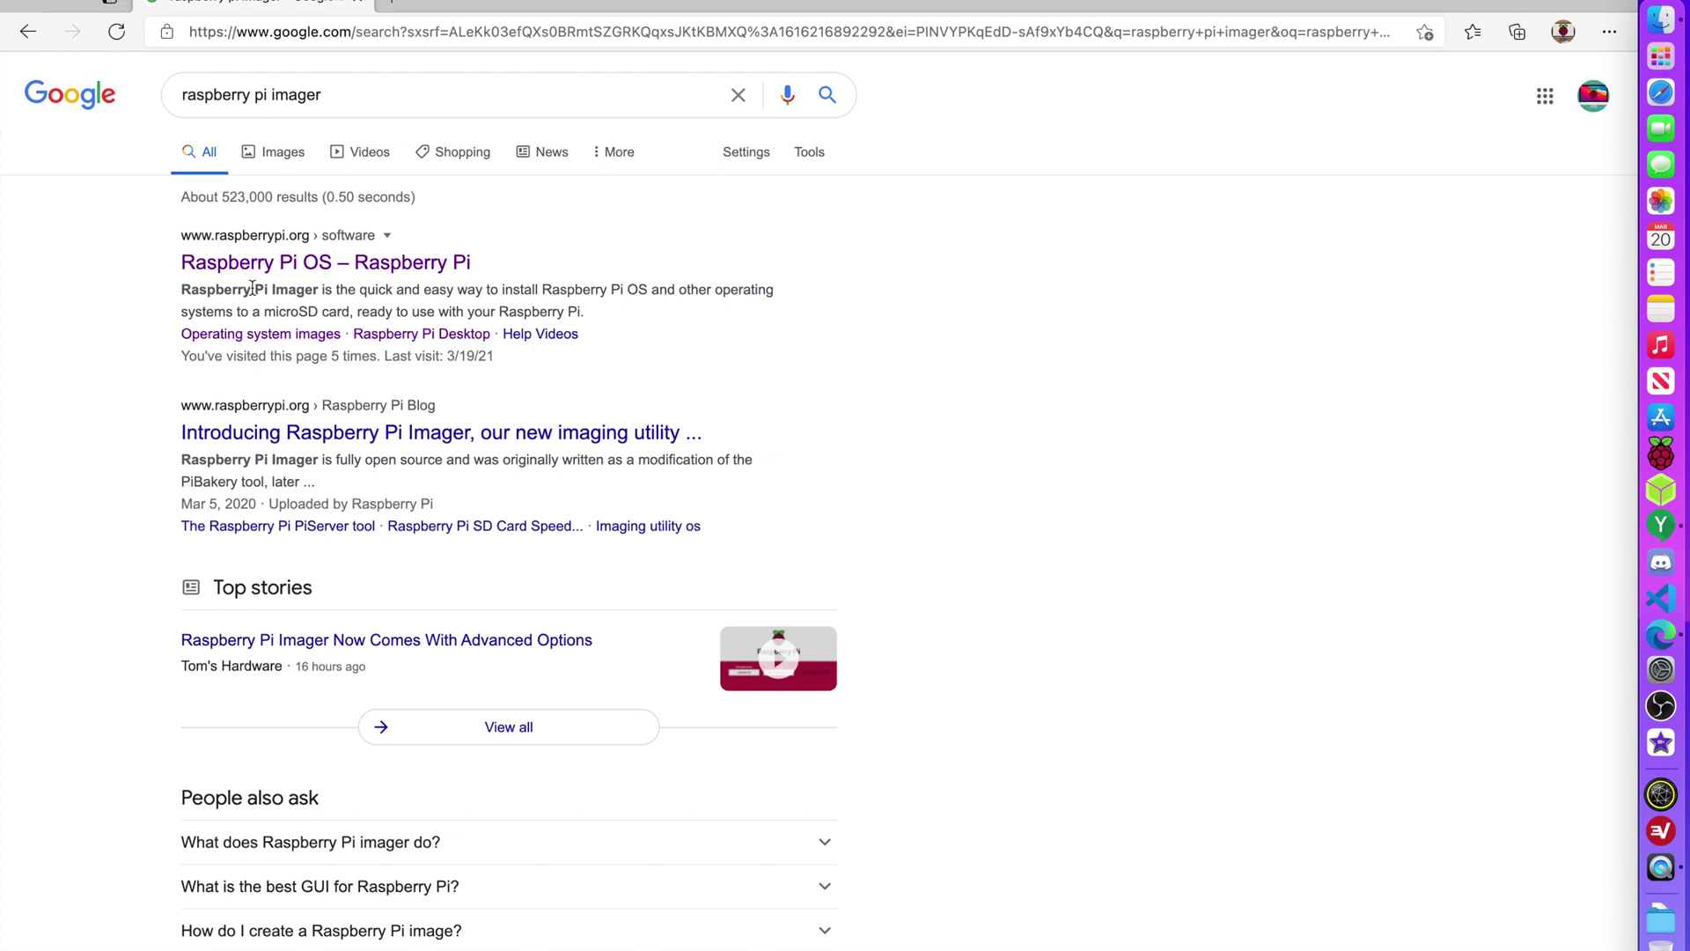
Open the raspberrypi.org software page, download Imager for macOS, and hide Edge.
left_click(257, 263)
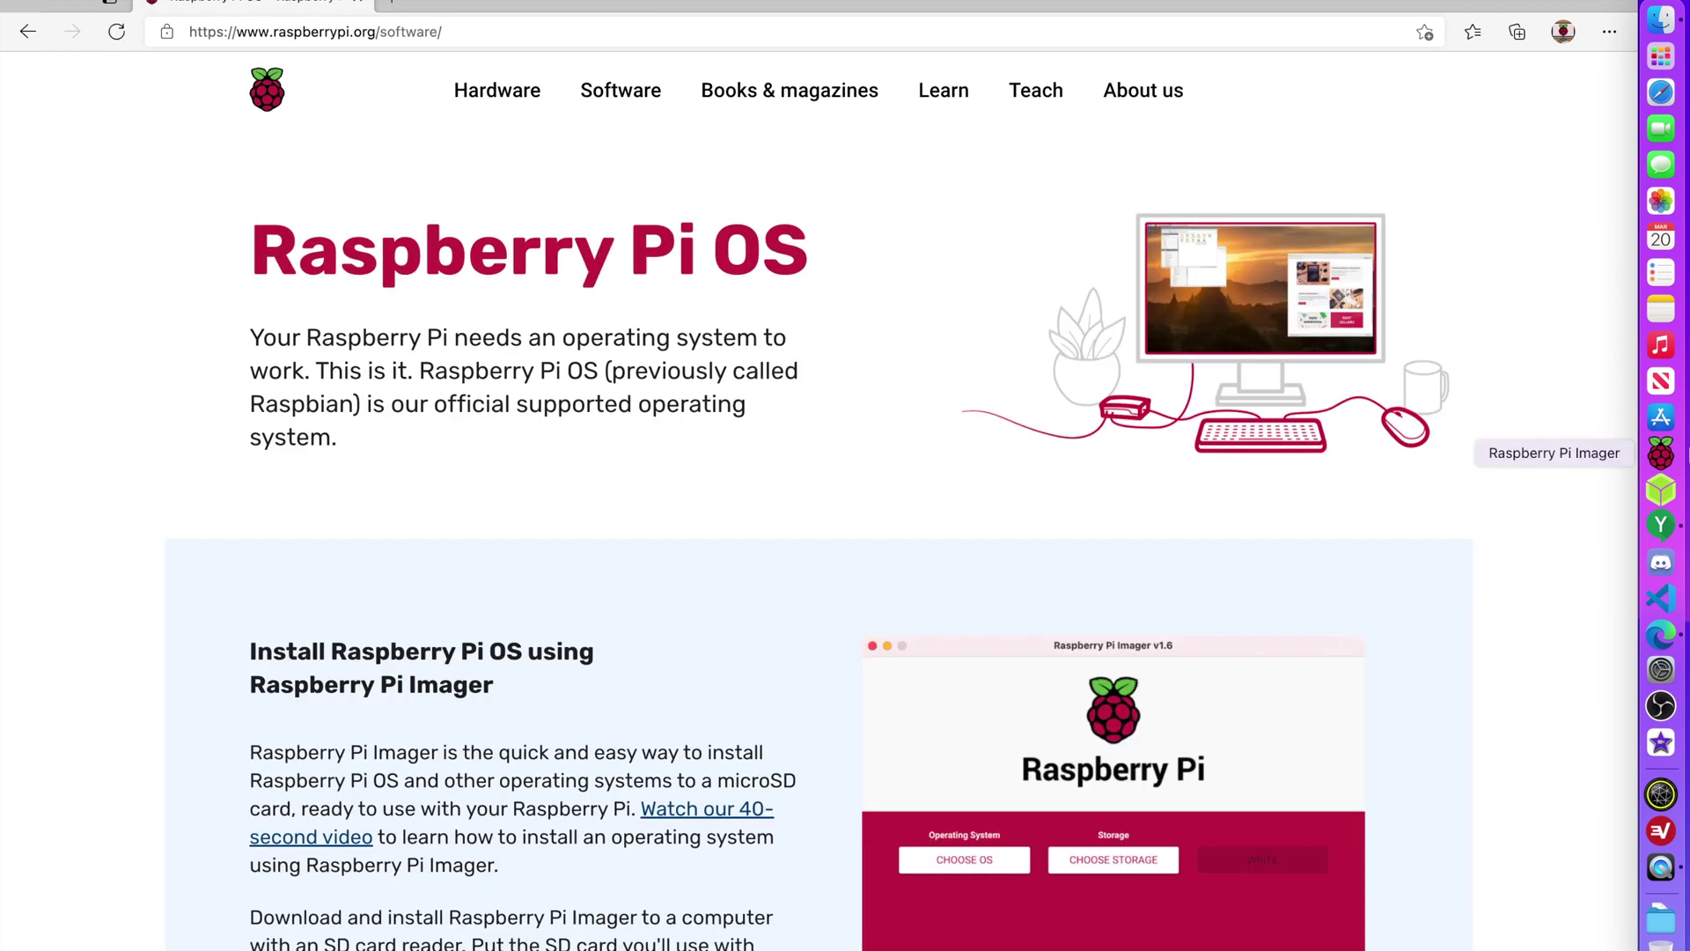
scroll(872, 660, "down", 8)
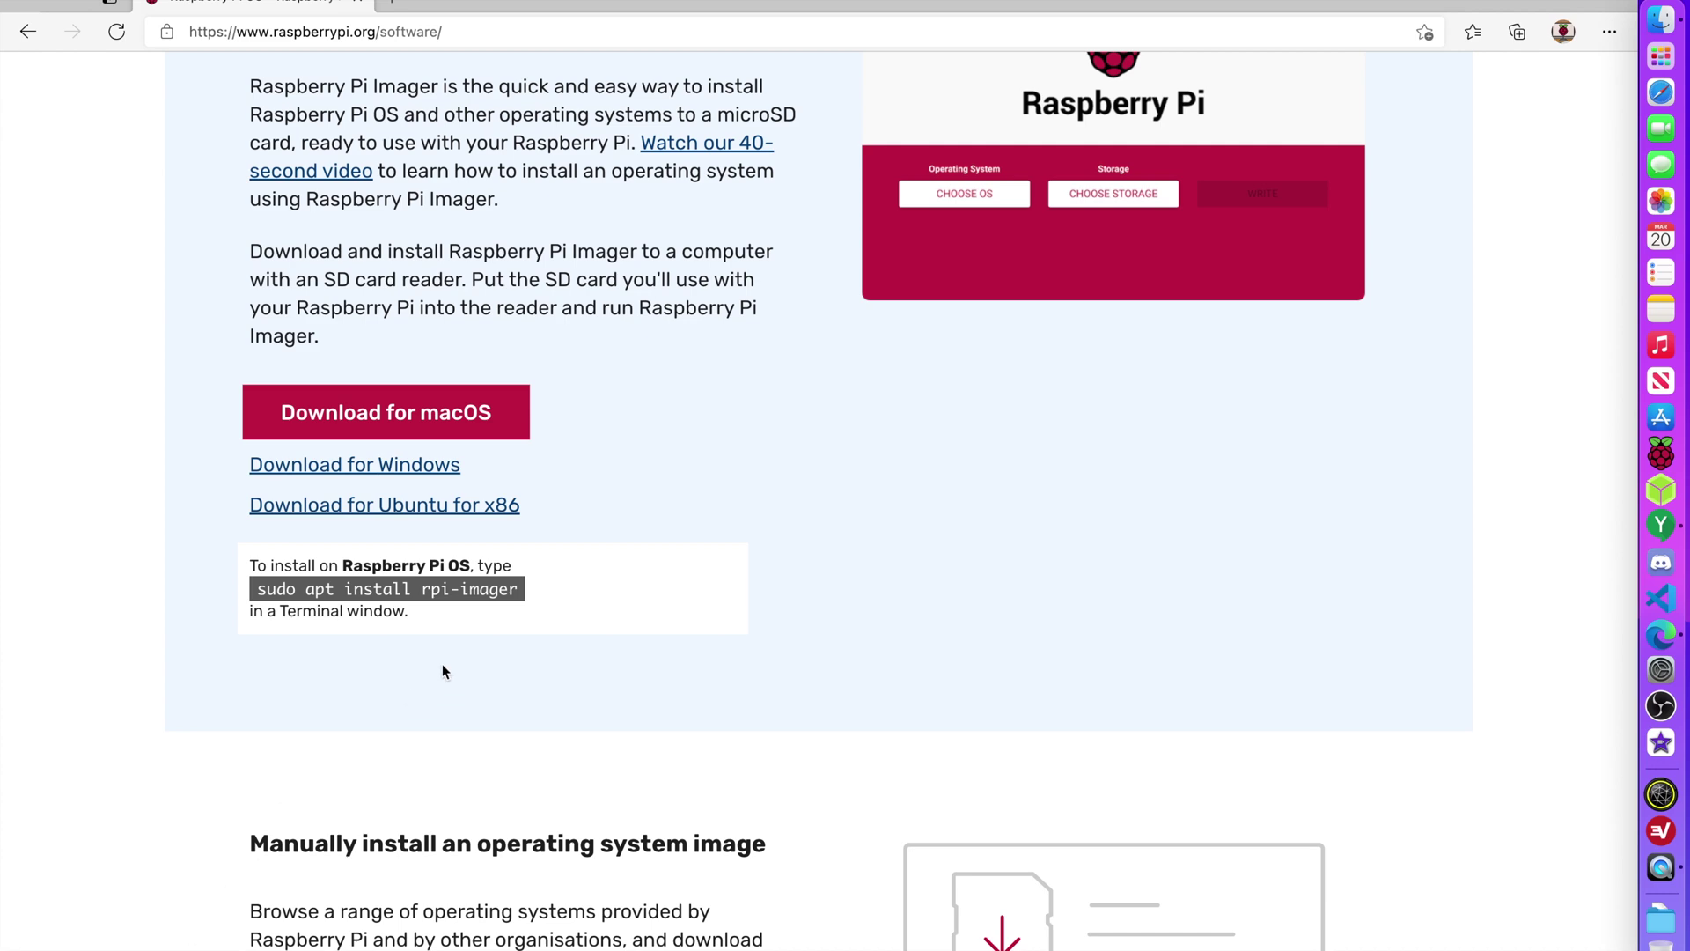
left_click(30, 2)
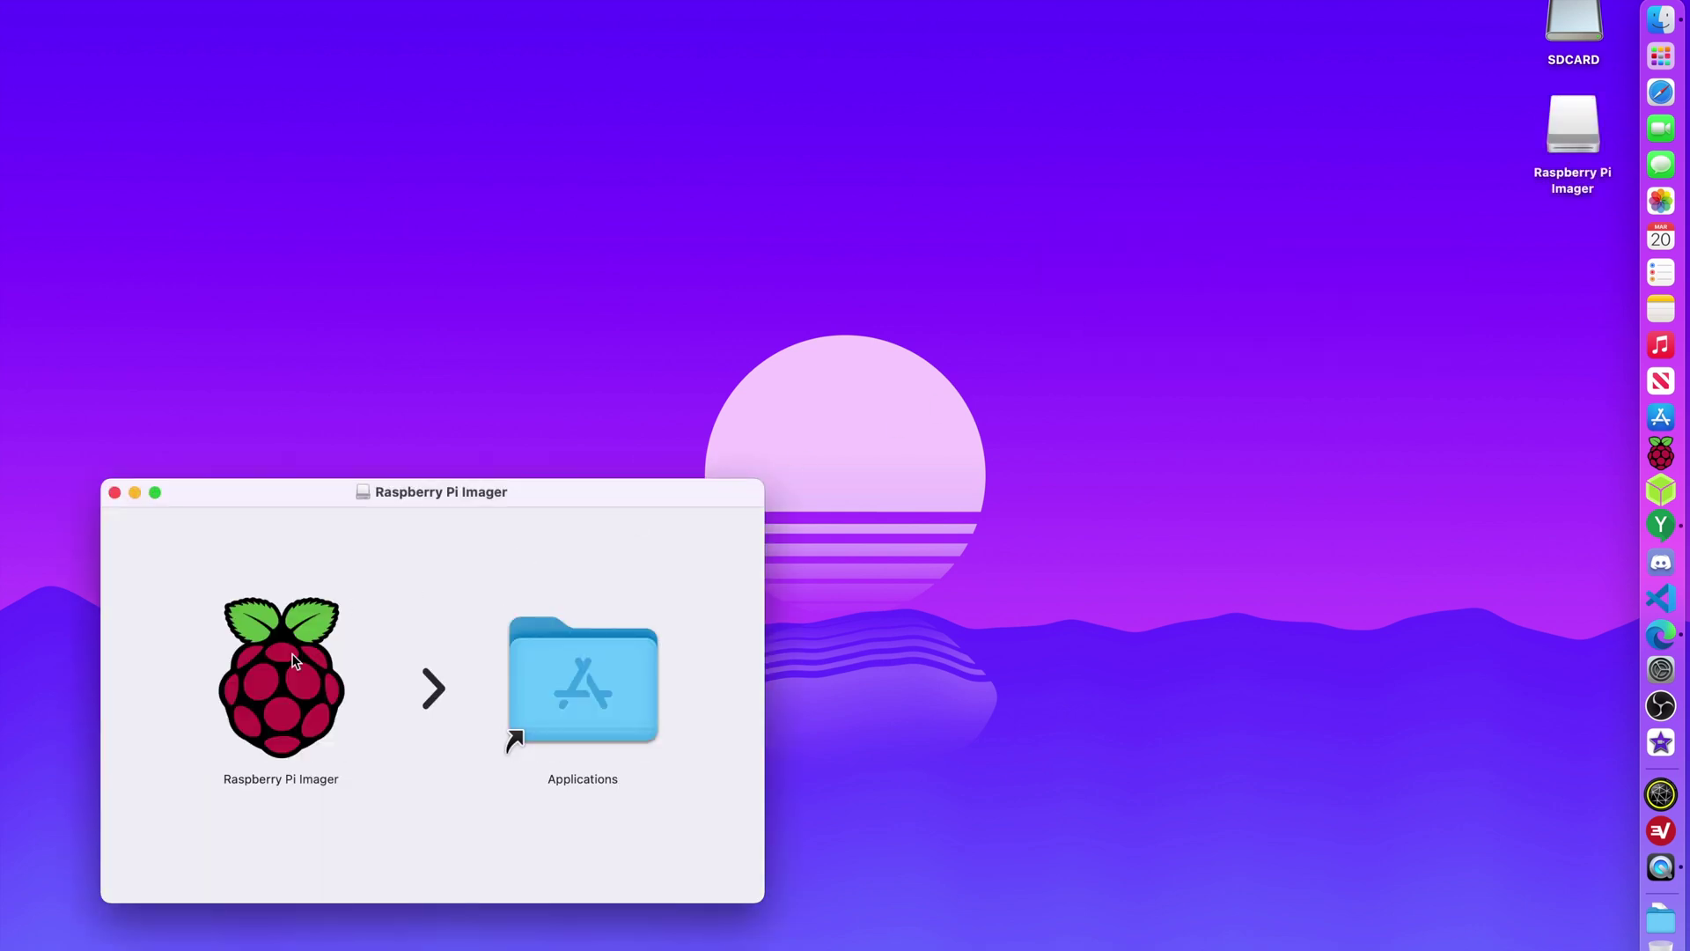
Copy Raspberry Pi Imager into Applications, replacing the existing copy, and close the disk window.
left_click_drag(294, 660, 611, 680)
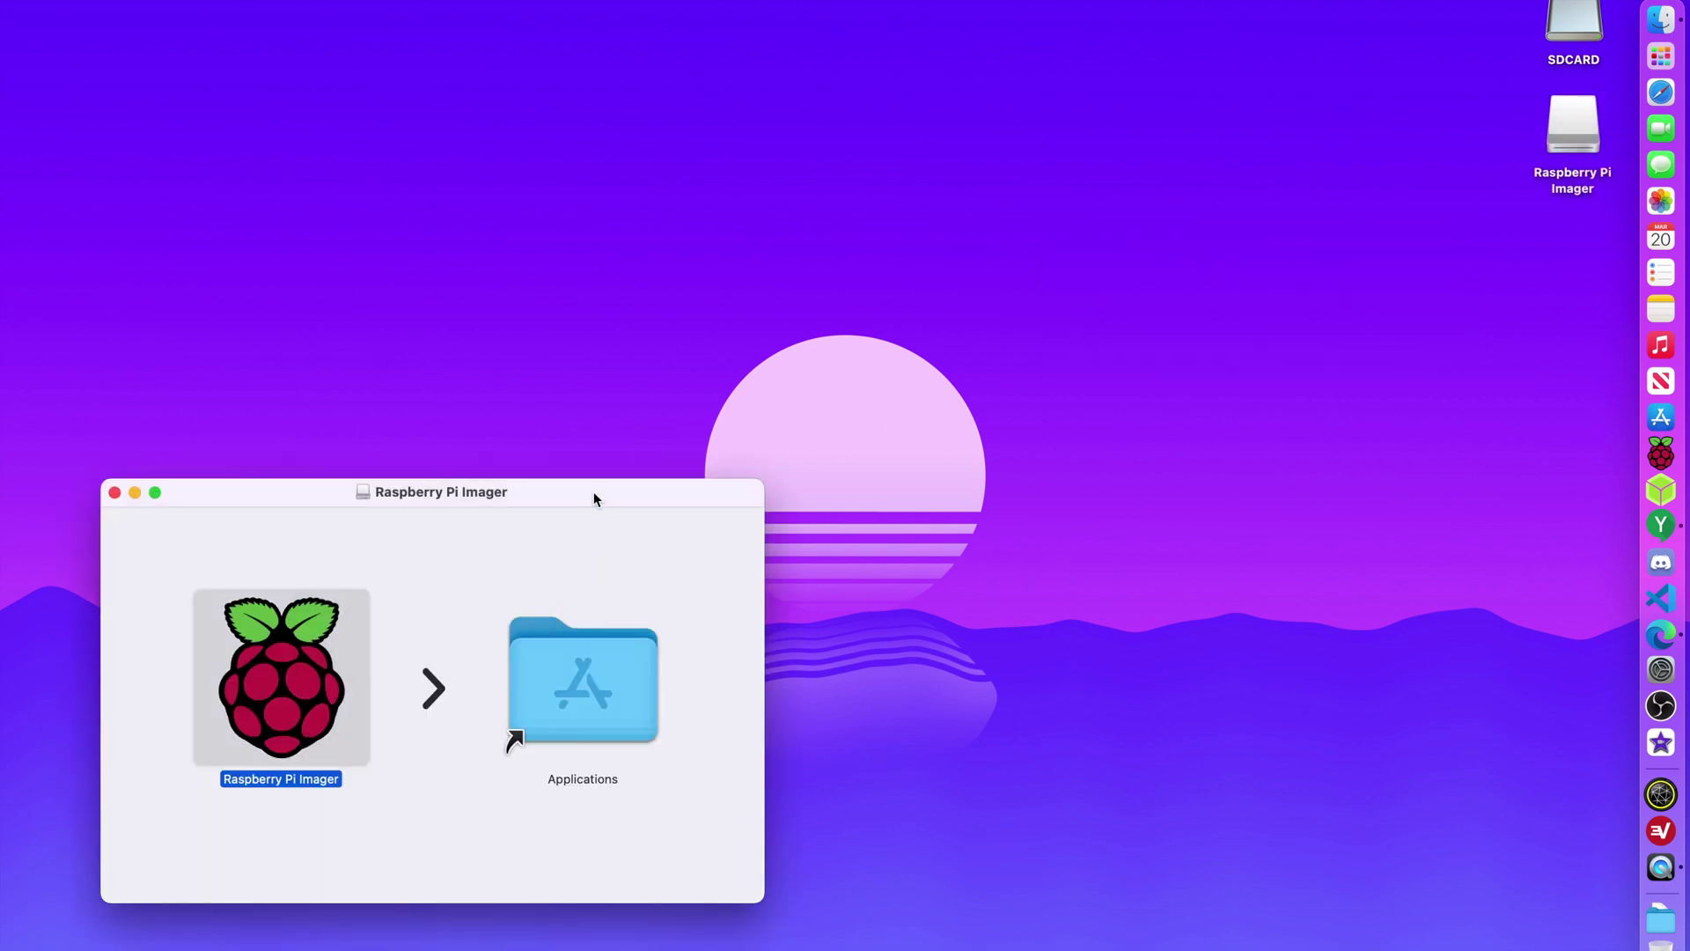
left_click(988, 257)
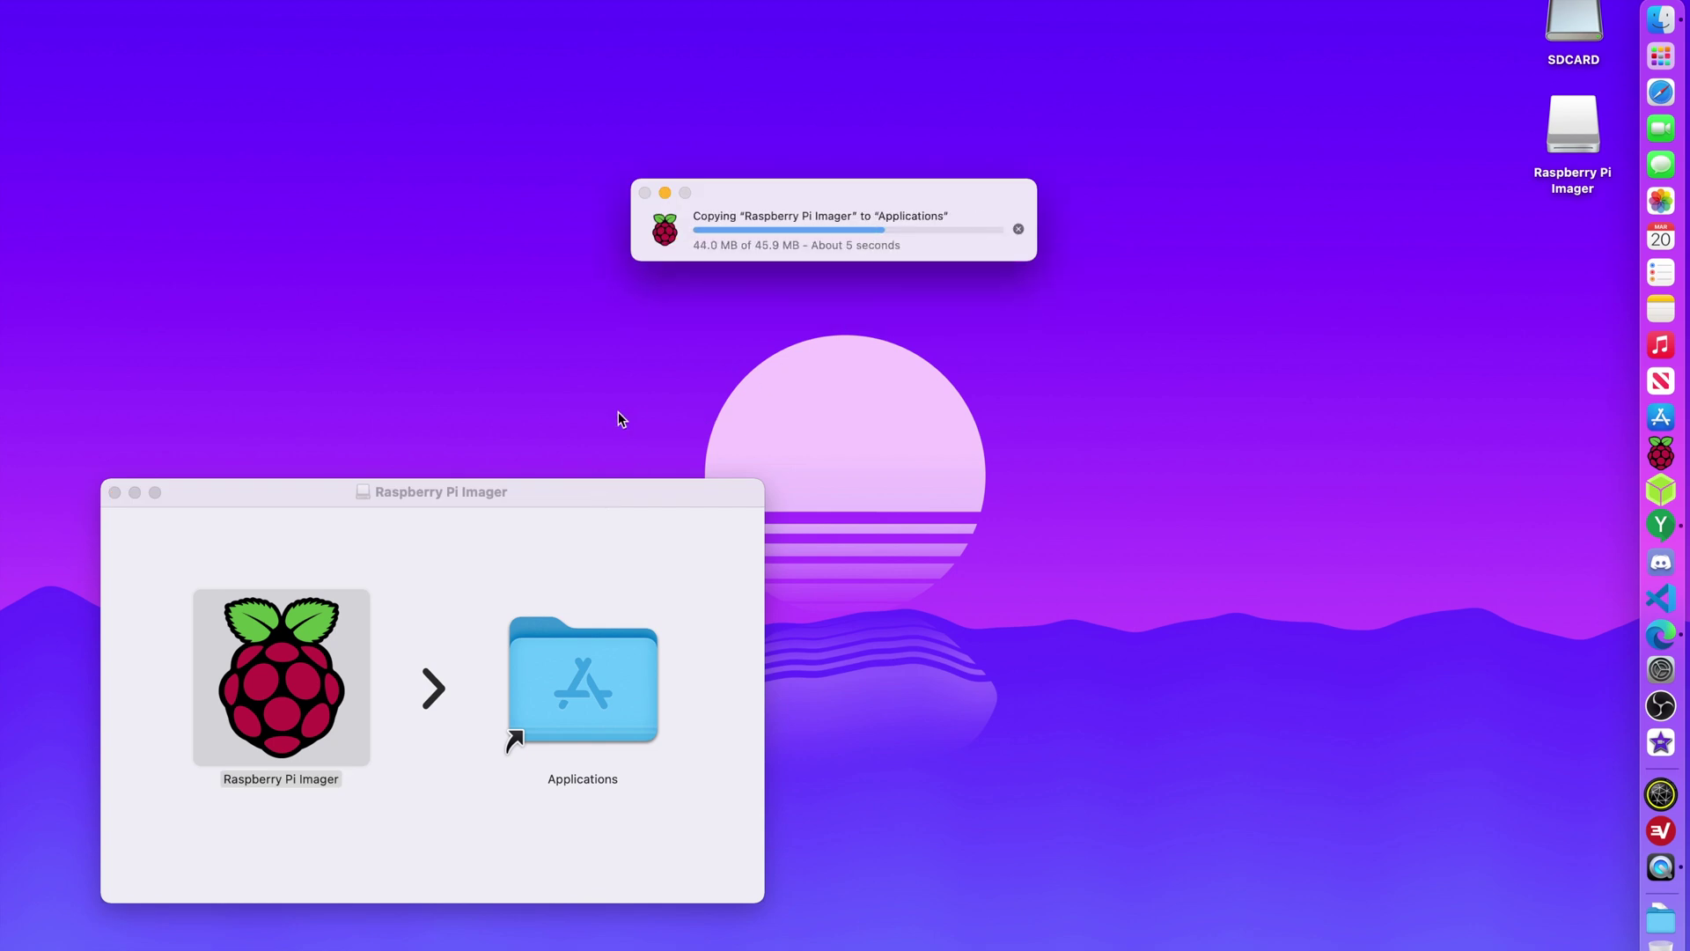
left_click(114, 492)
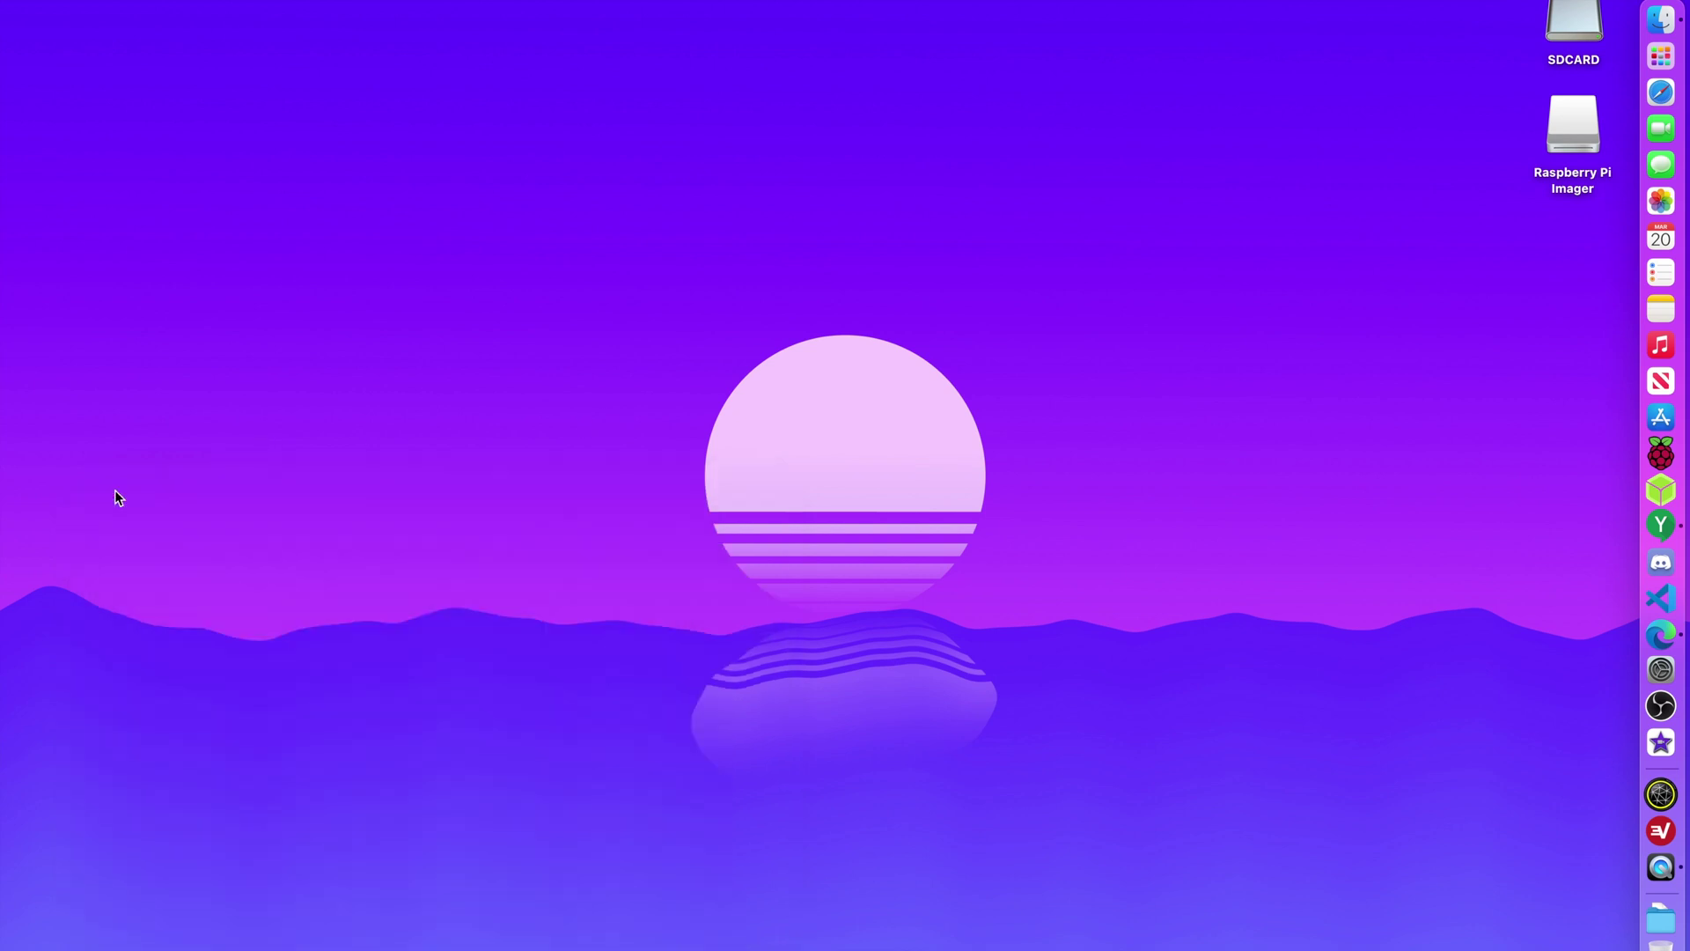
Eject the Imager disk image and launch Imager v1.6, approving the security prompt.
right_click(1561, 125)
left_click(1502, 172)
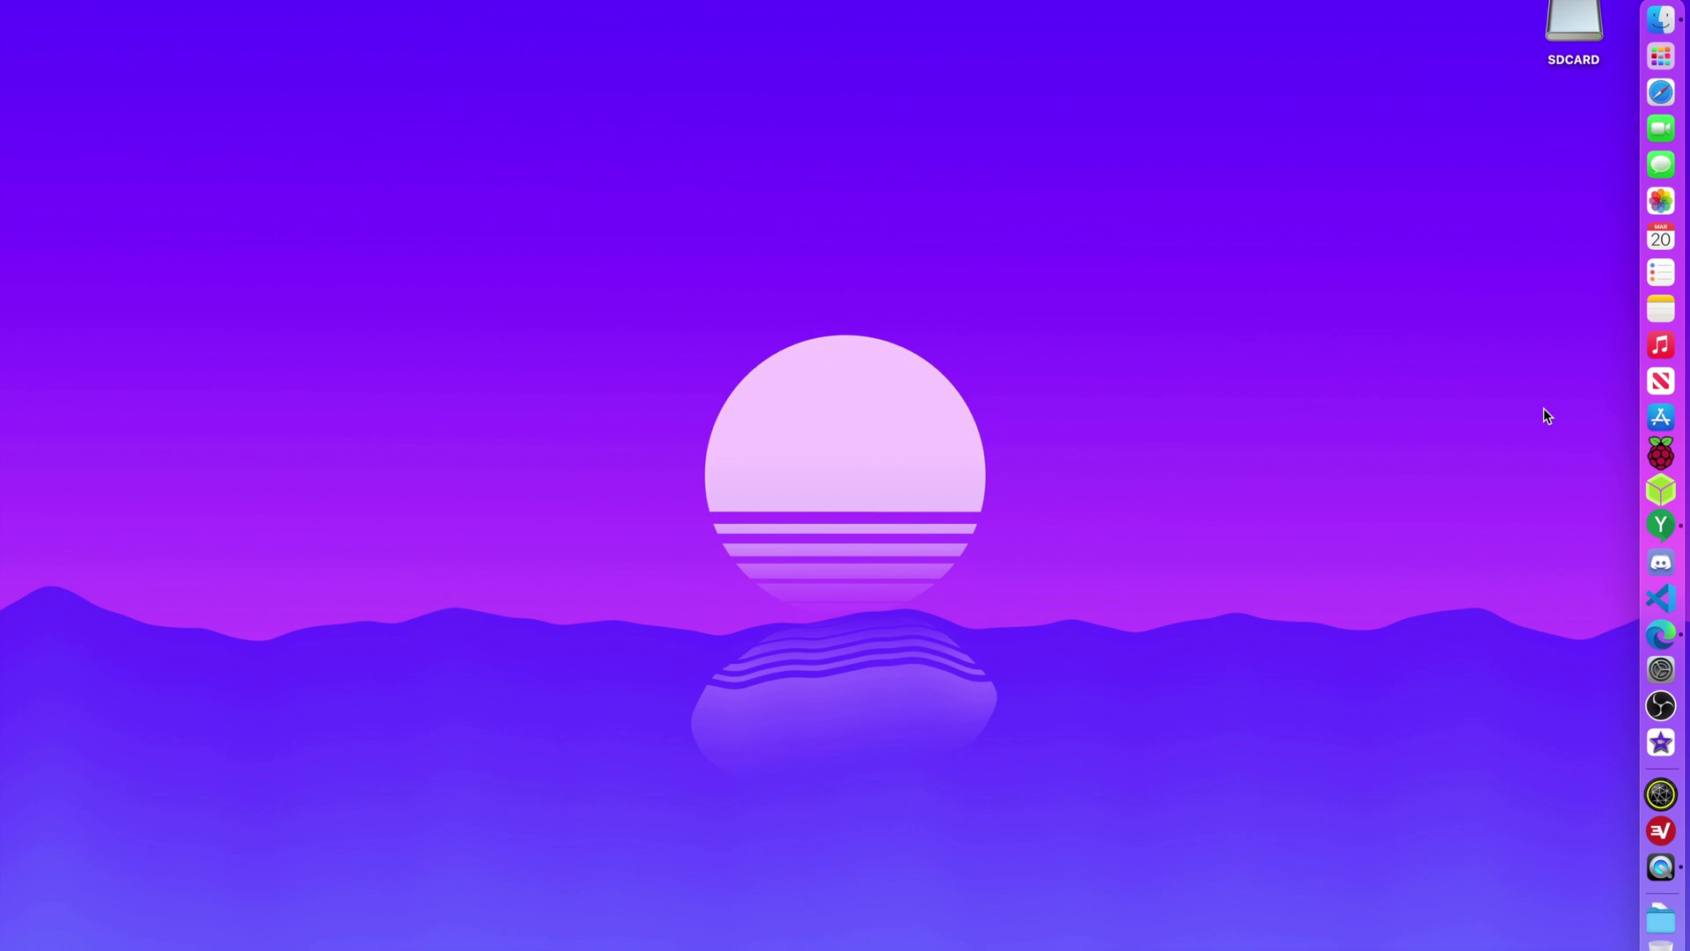
left_click(1661, 454)
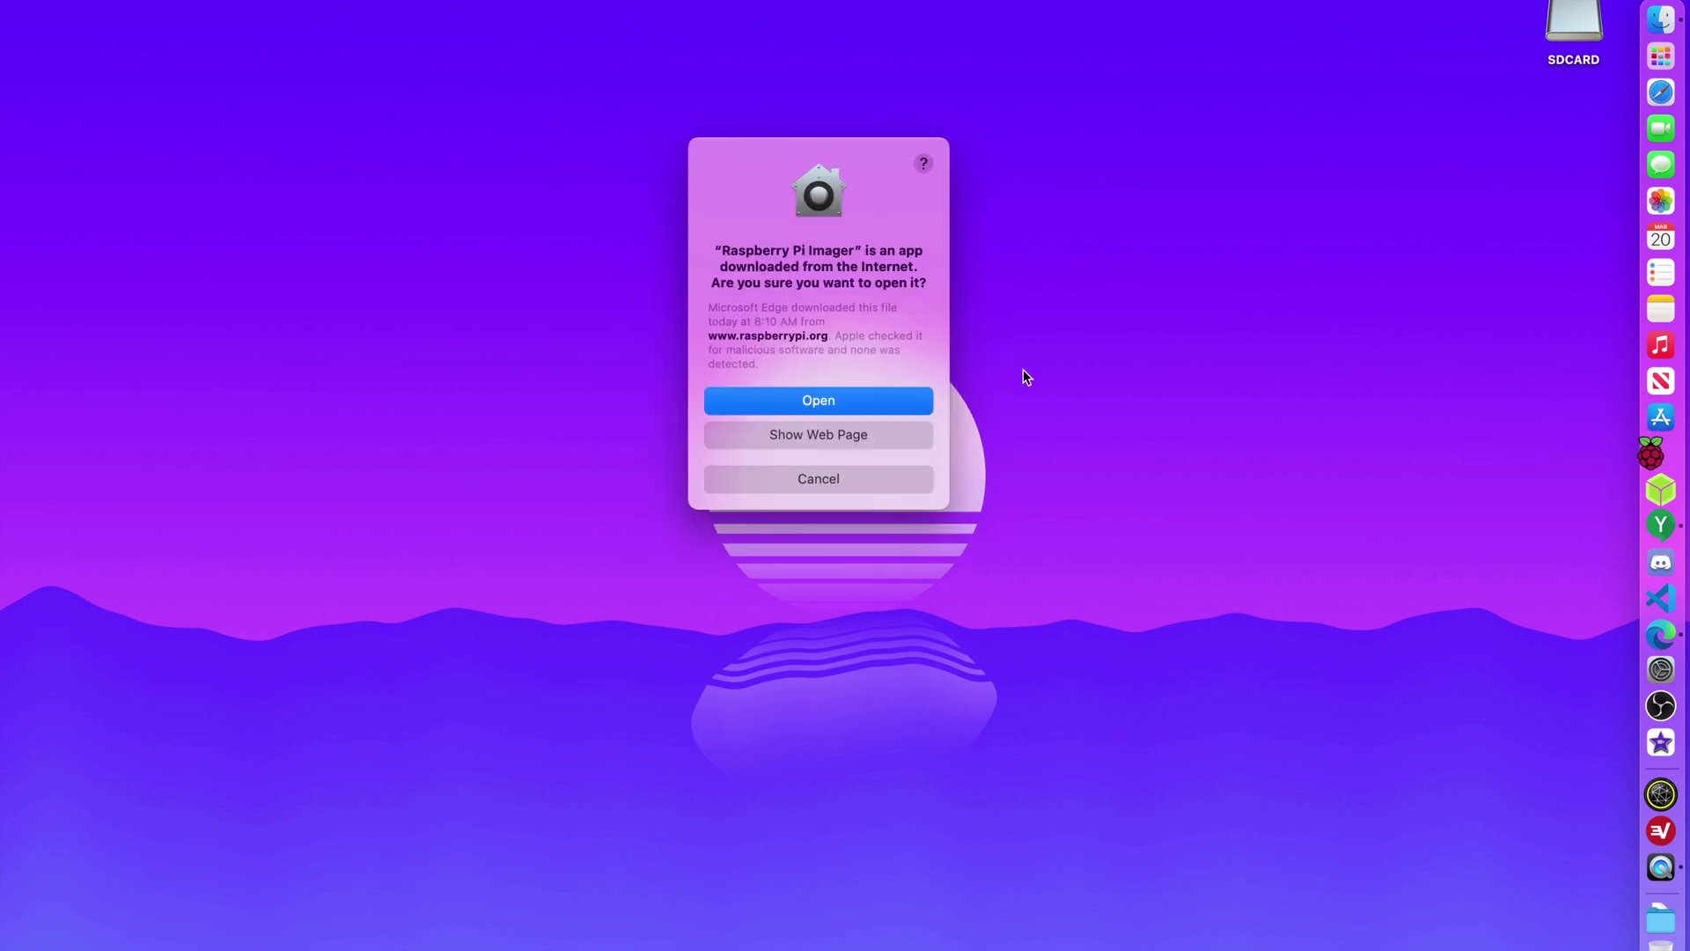
left_click(889, 404)
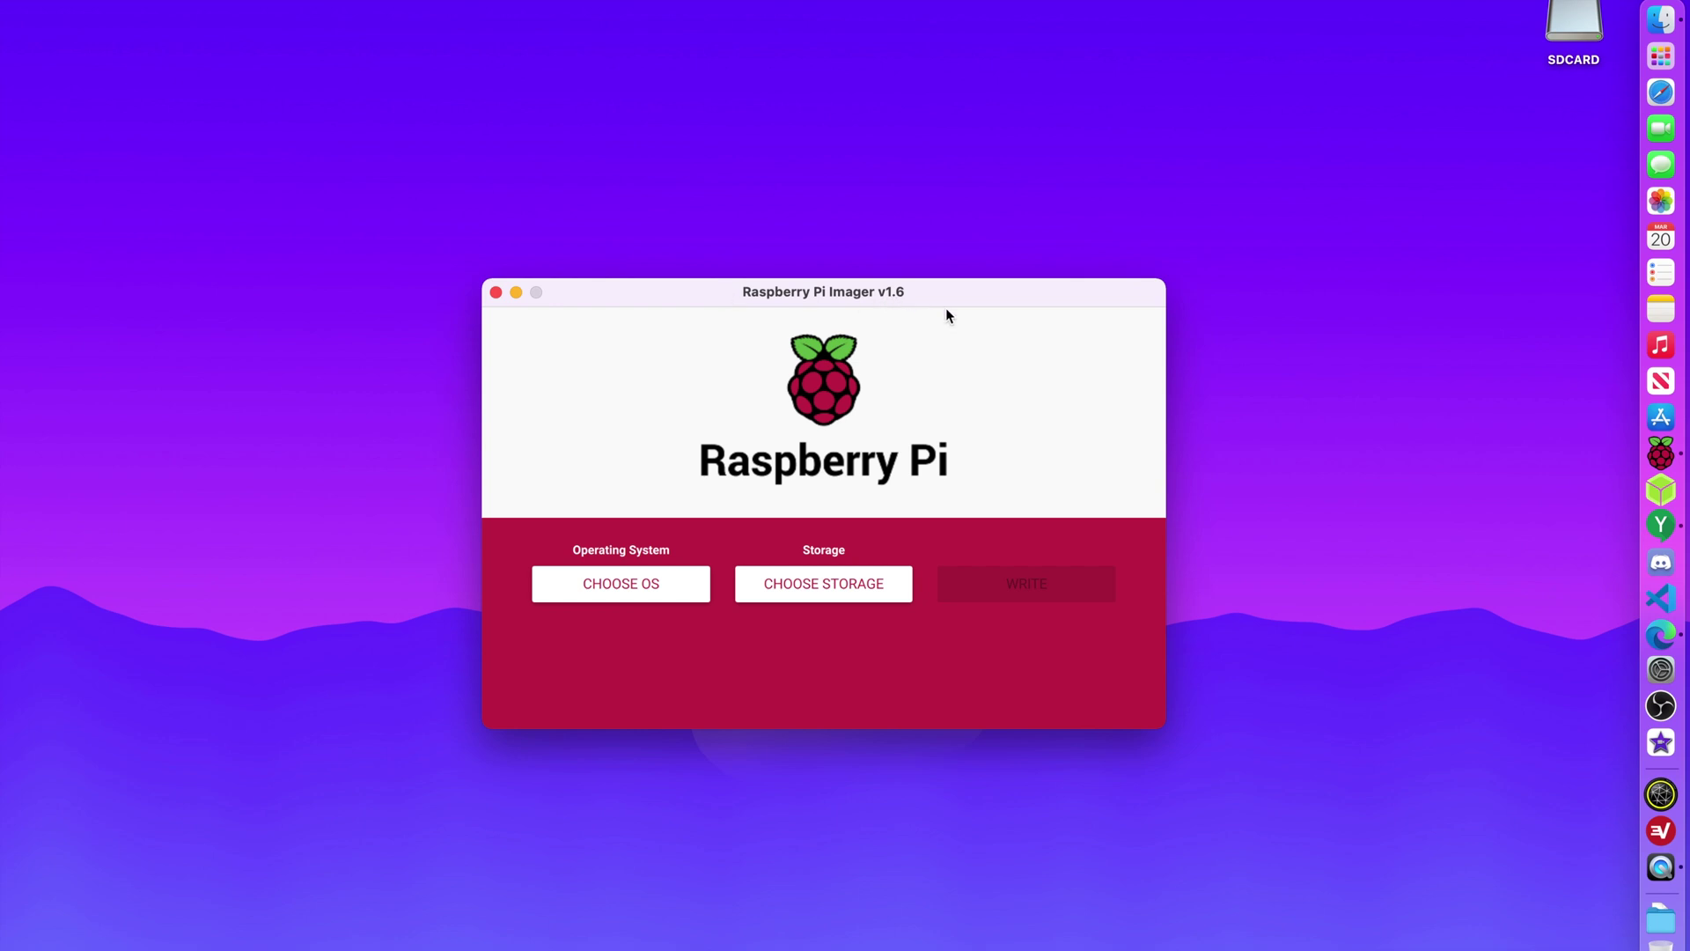
left_click(647, 577)
scroll(879, 520, "down", 5)
scroll(881, 518, "up", 5)
scroll(881, 518, "down", 5)
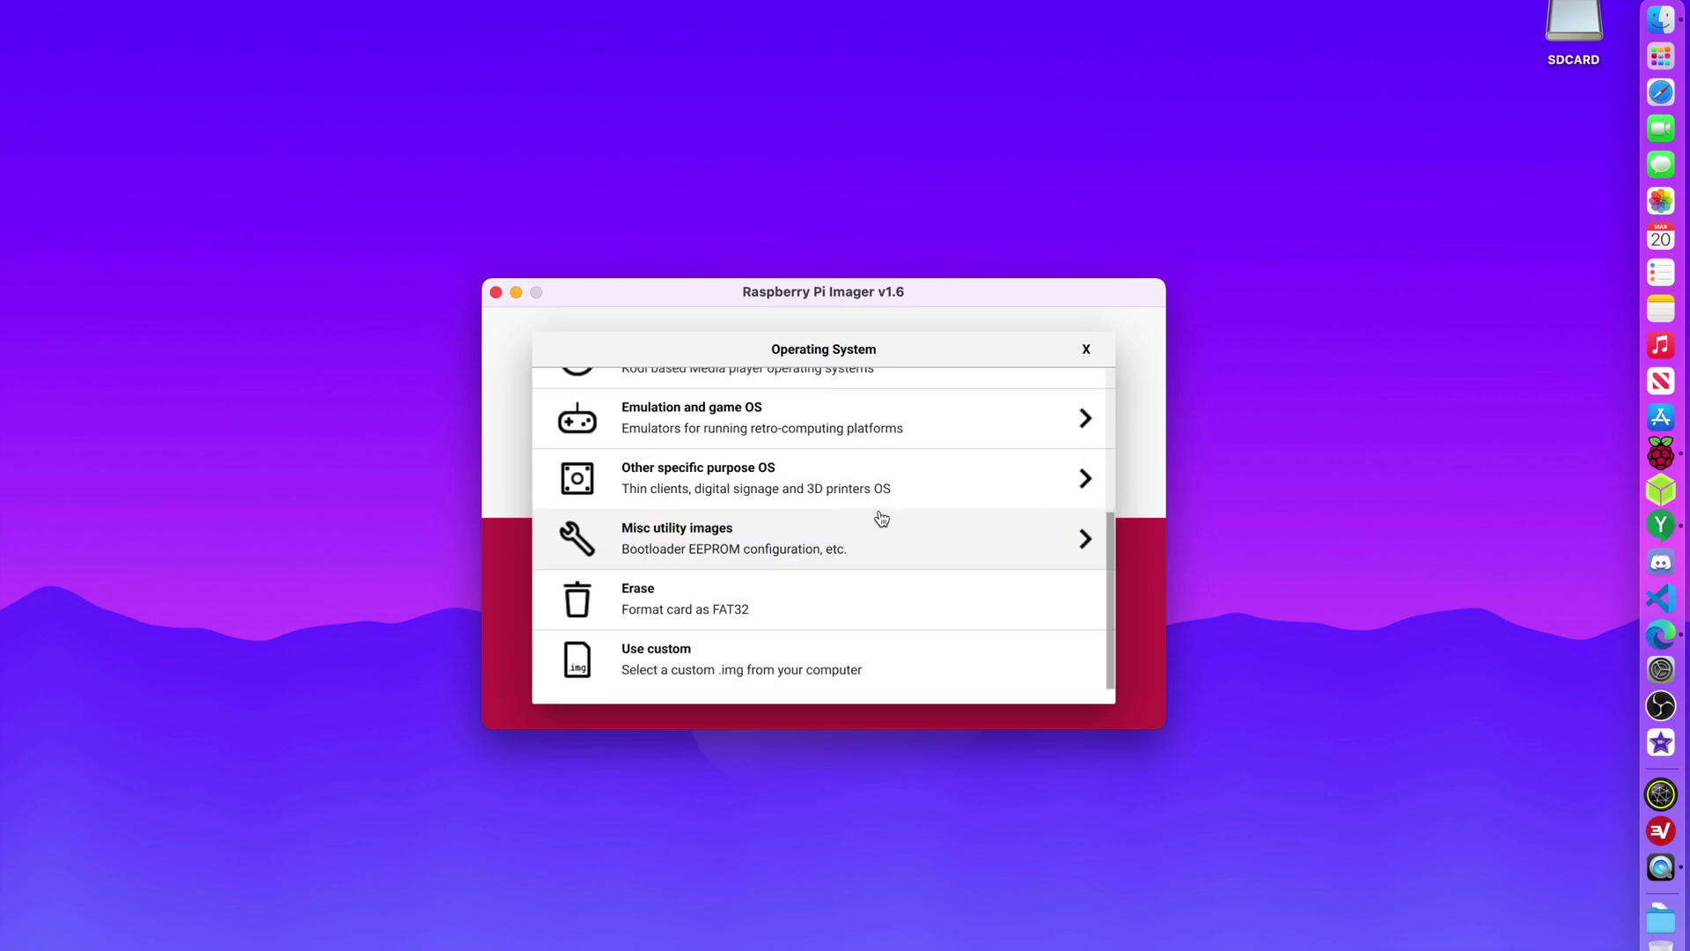
scroll(881, 517, "up", 5)
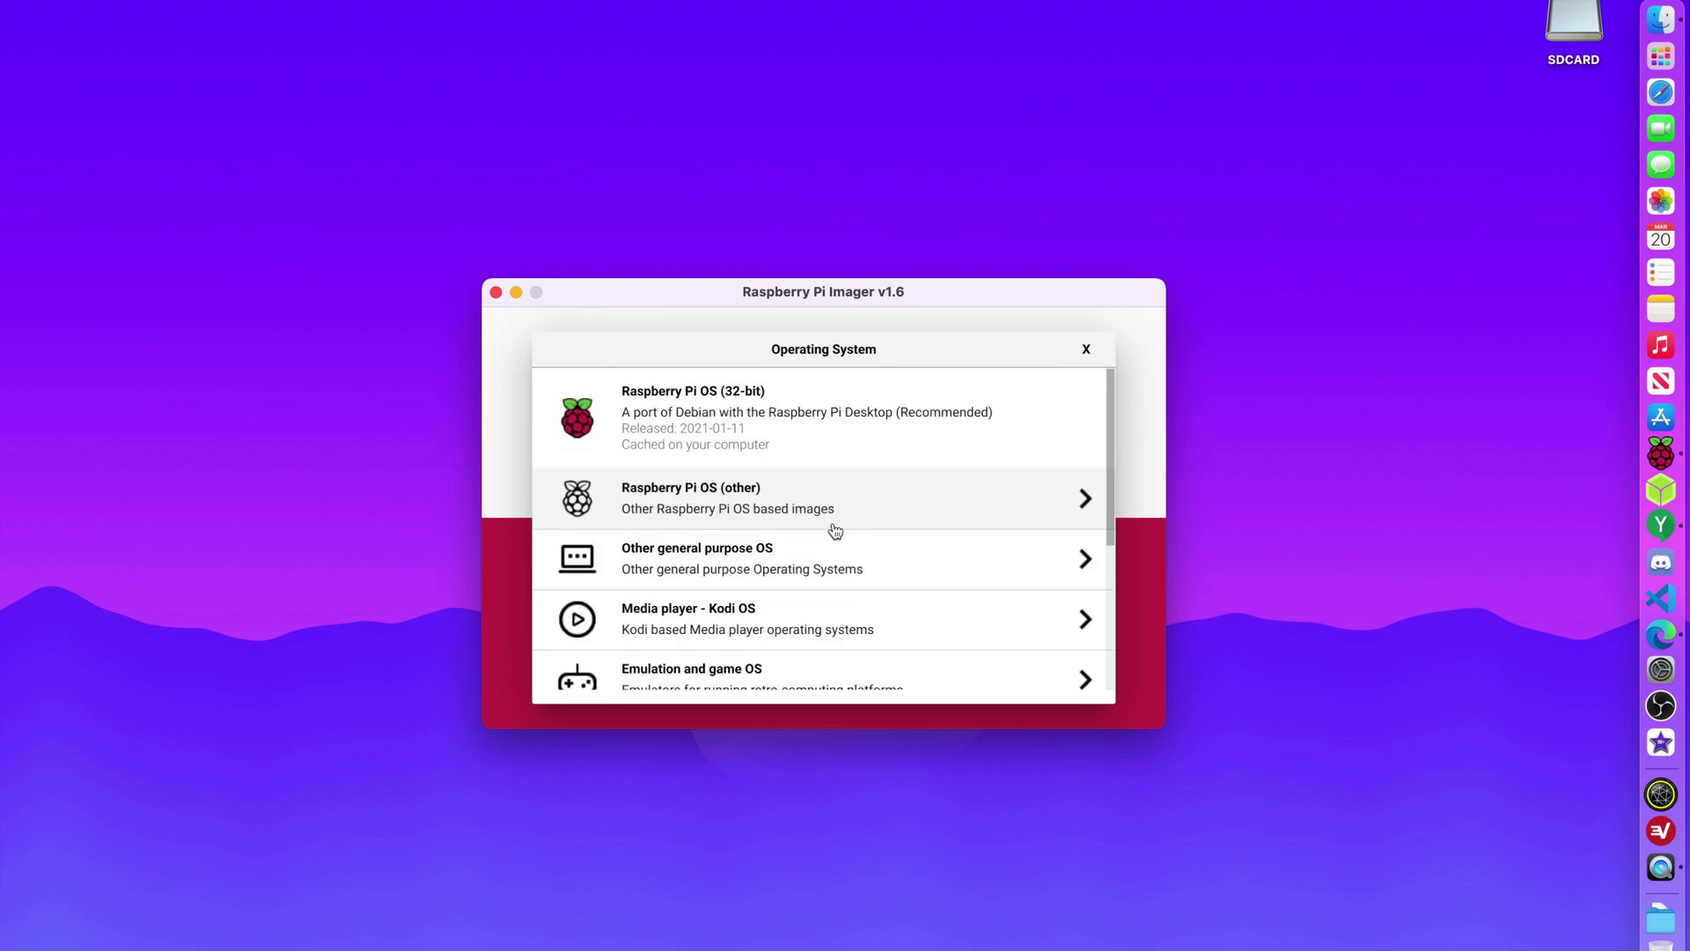
left_click(820, 522)
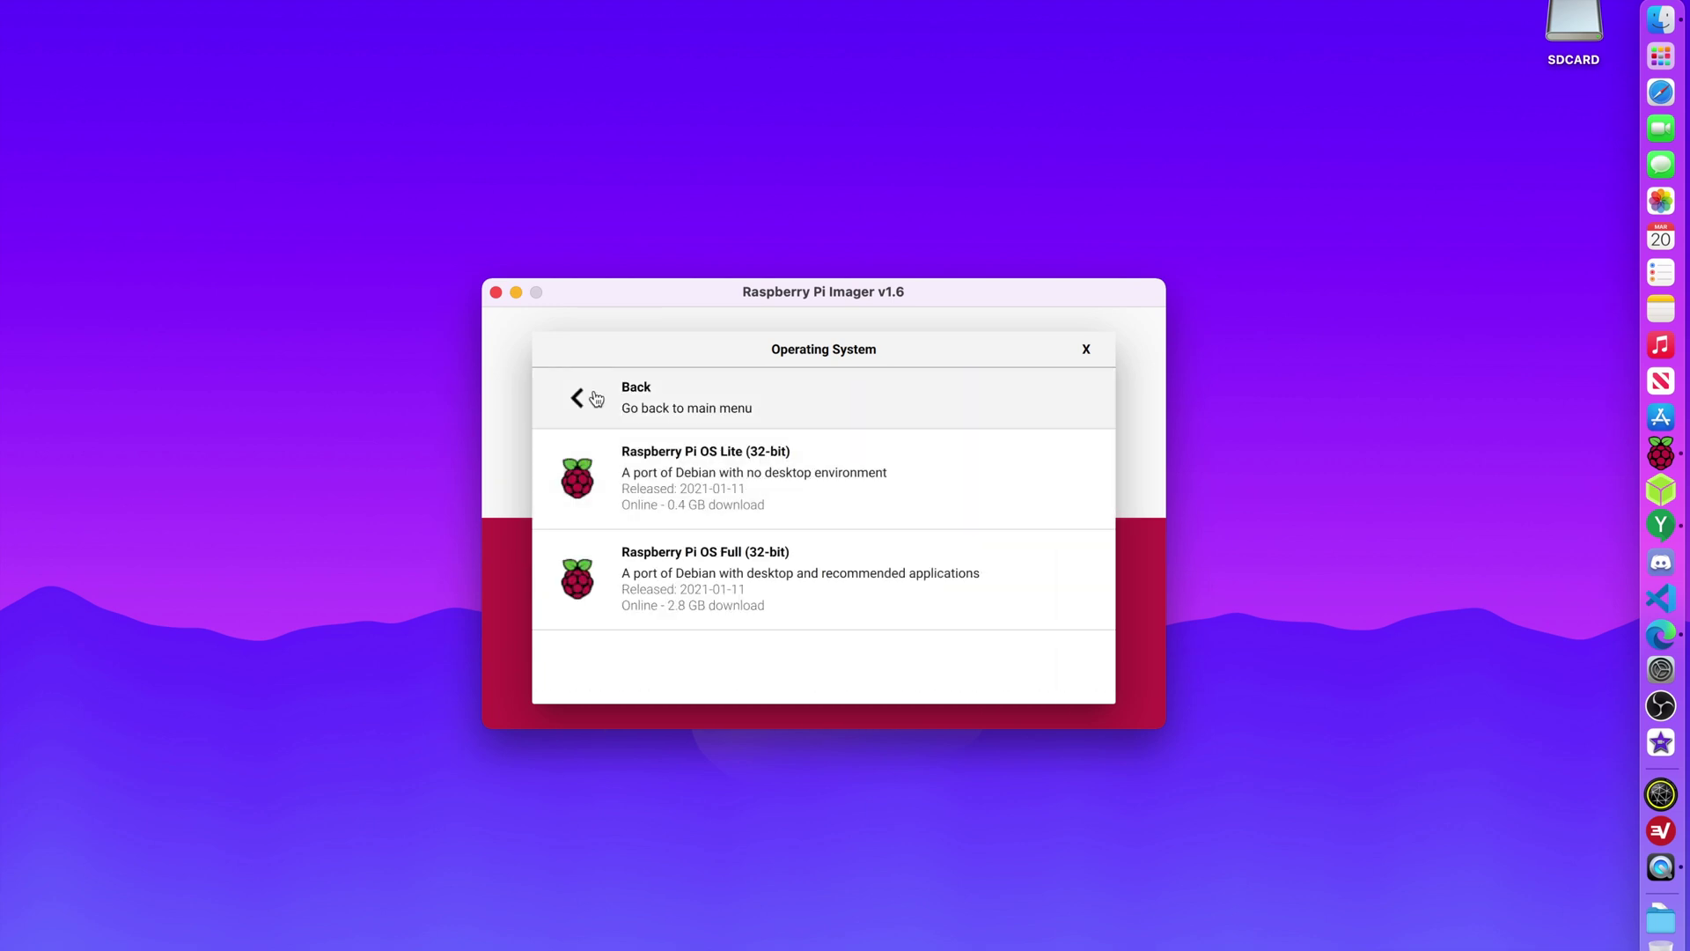
left_click(585, 396)
left_click(840, 574)
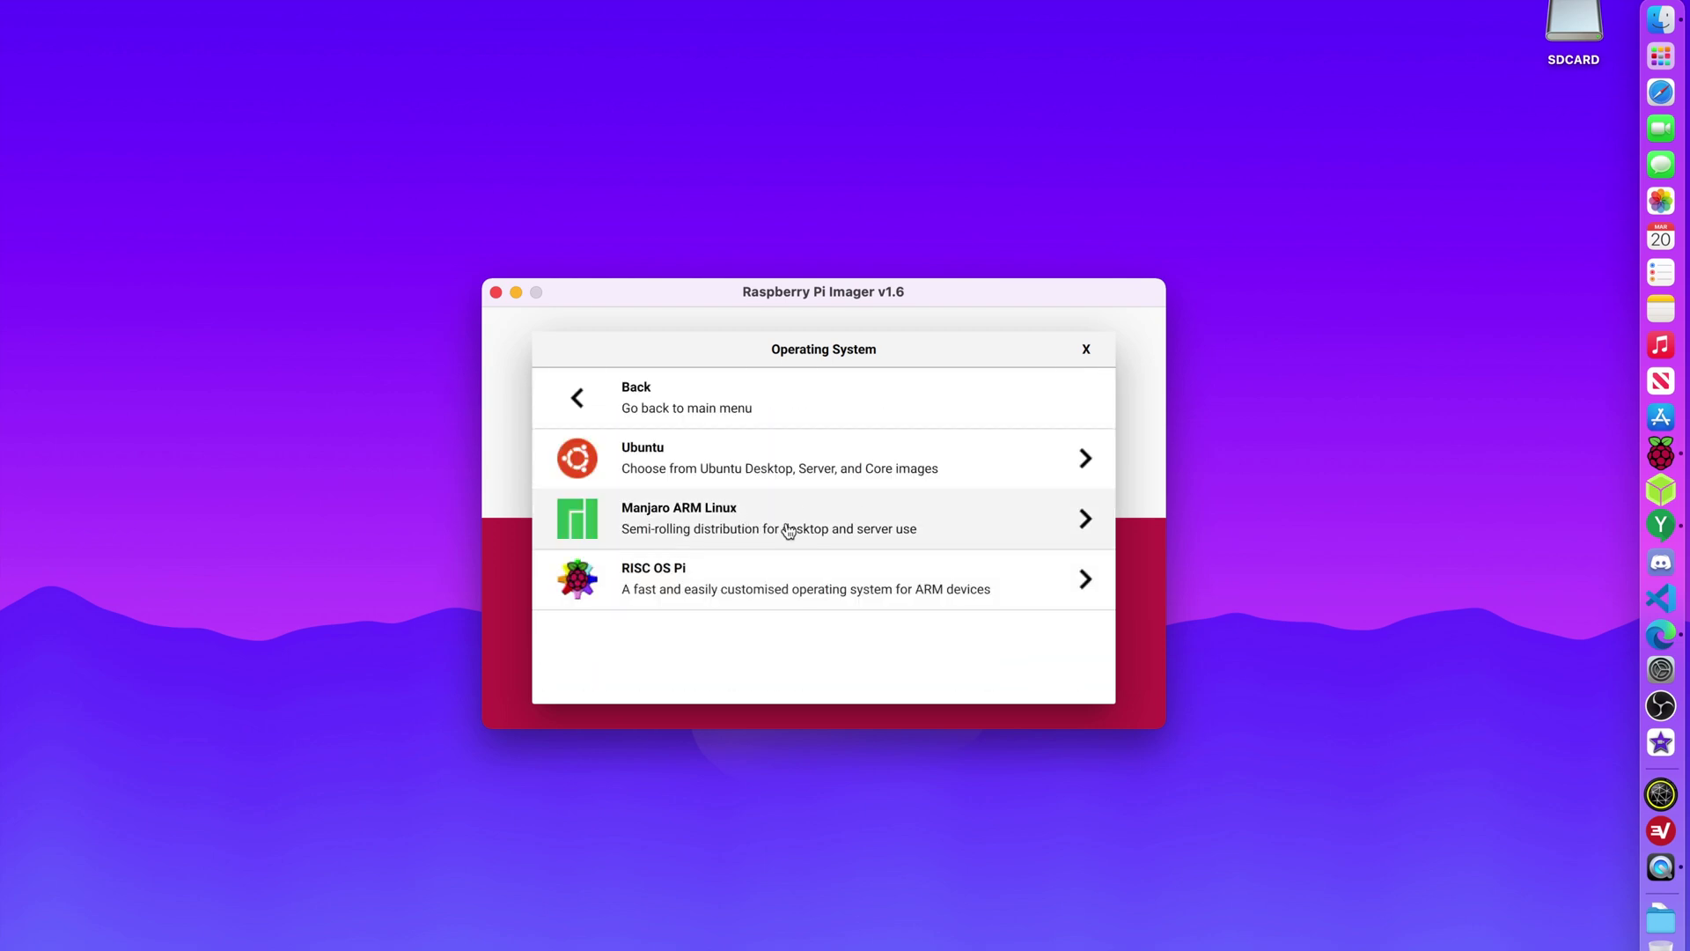
left_click(788, 530)
scroll(773, 572, "down", 3)
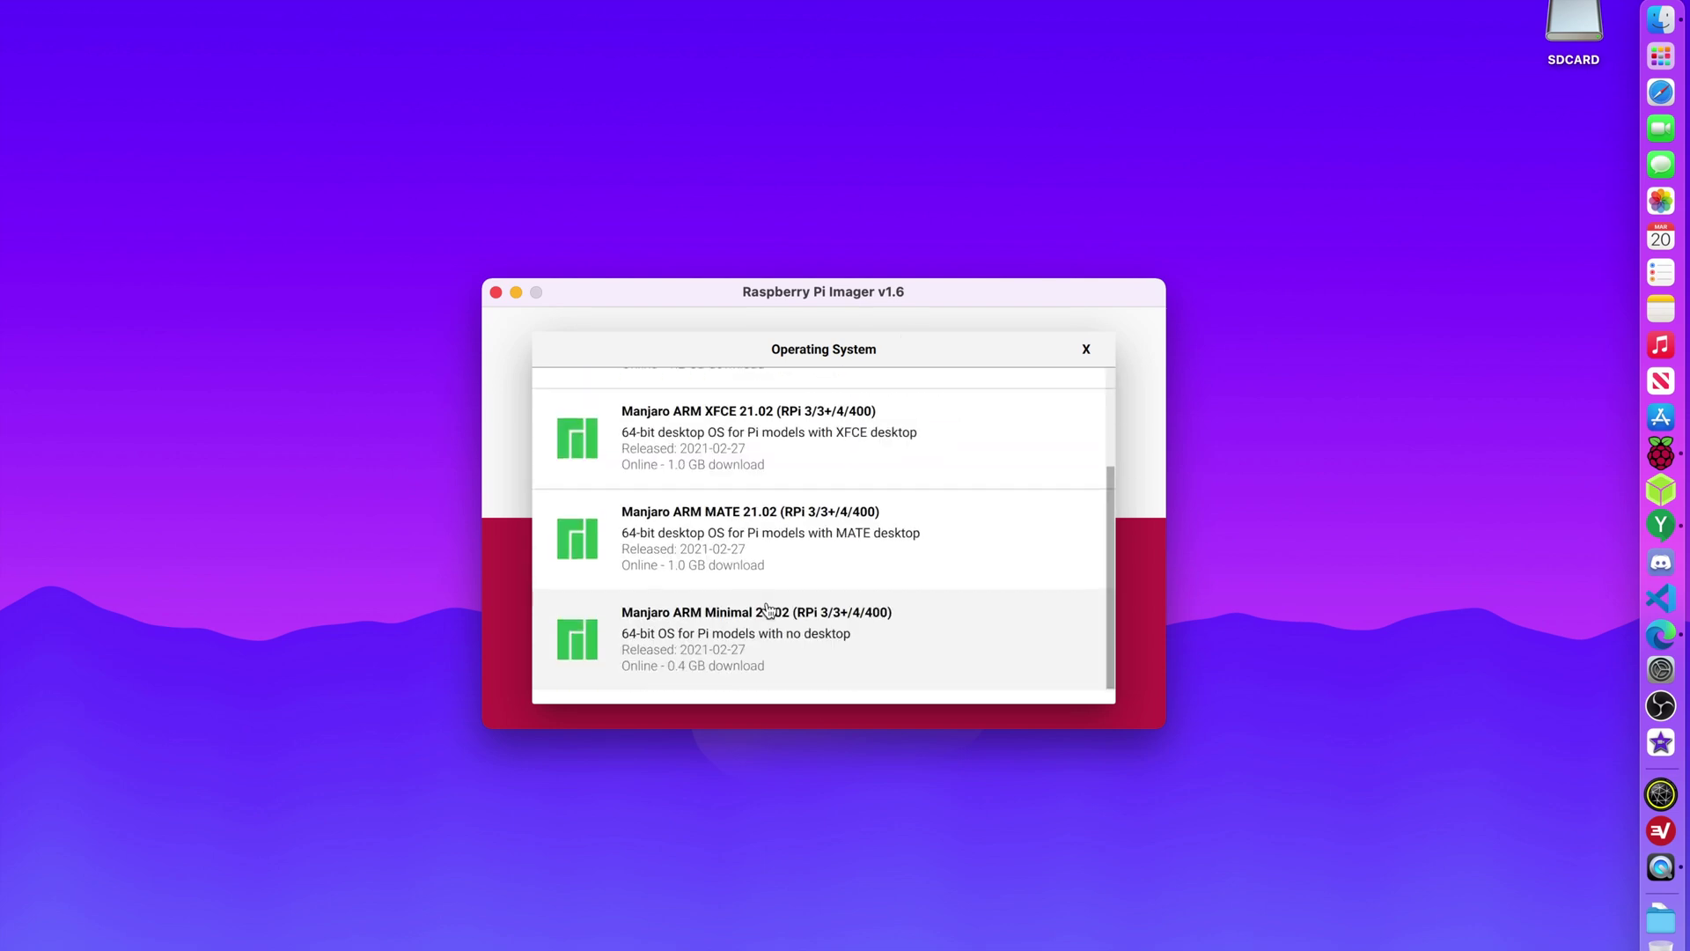
scroll(767, 610, "up", 3)
left_click(649, 414)
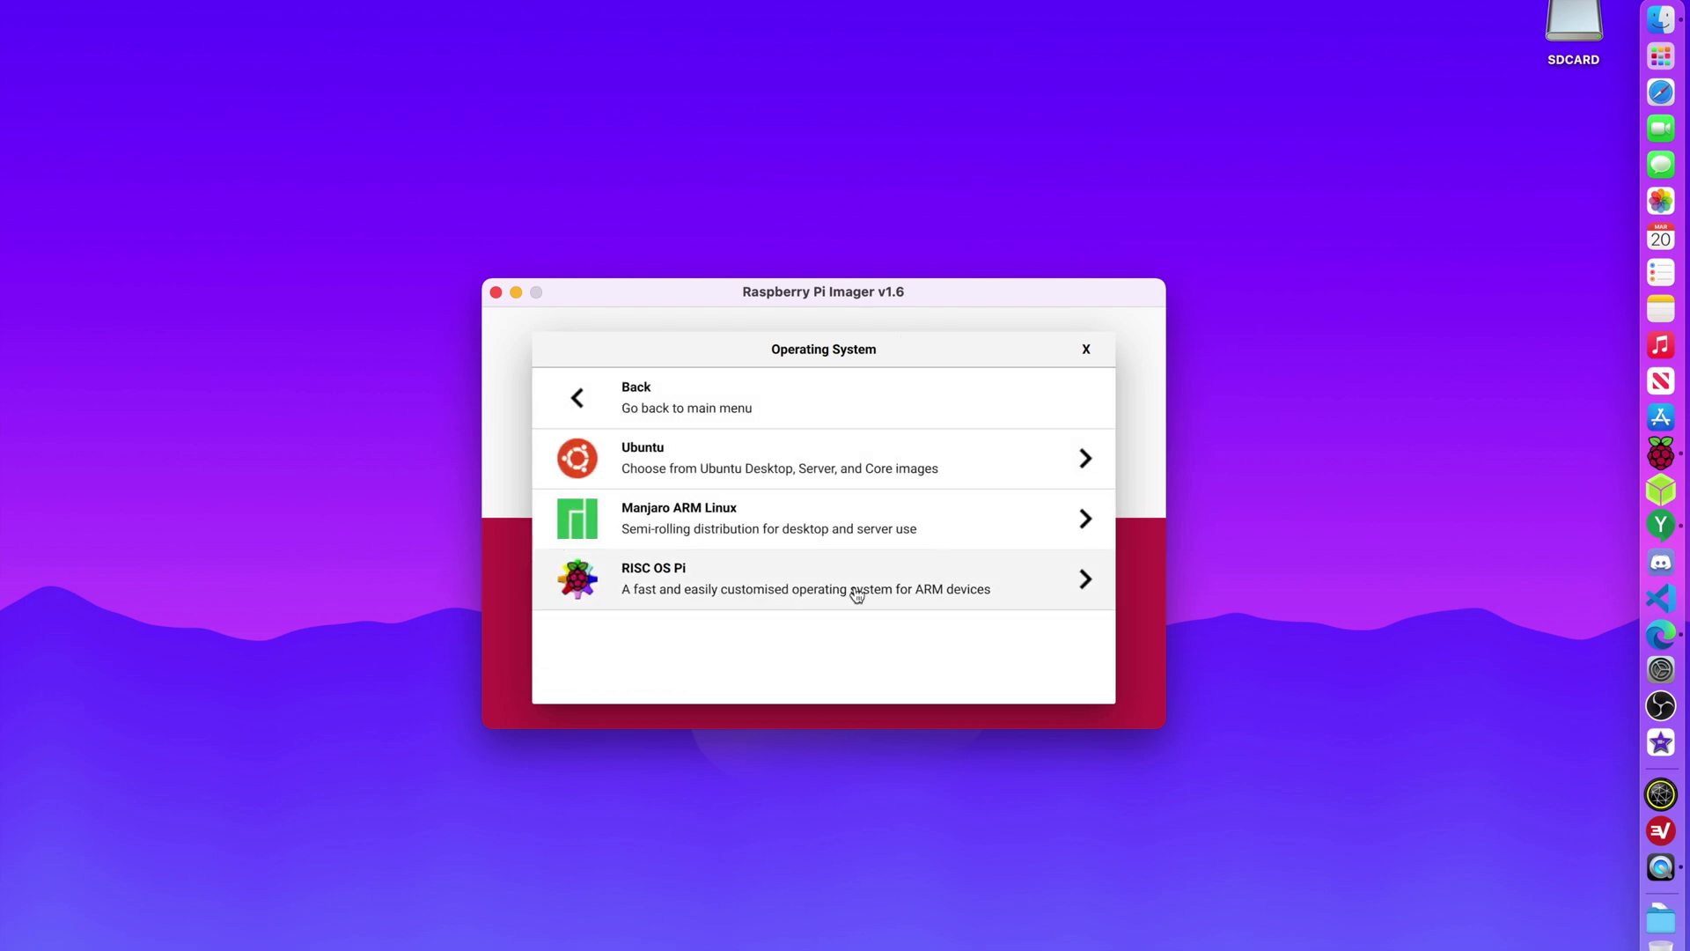
left_click(641, 397)
scroll(773, 537, "down", 2)
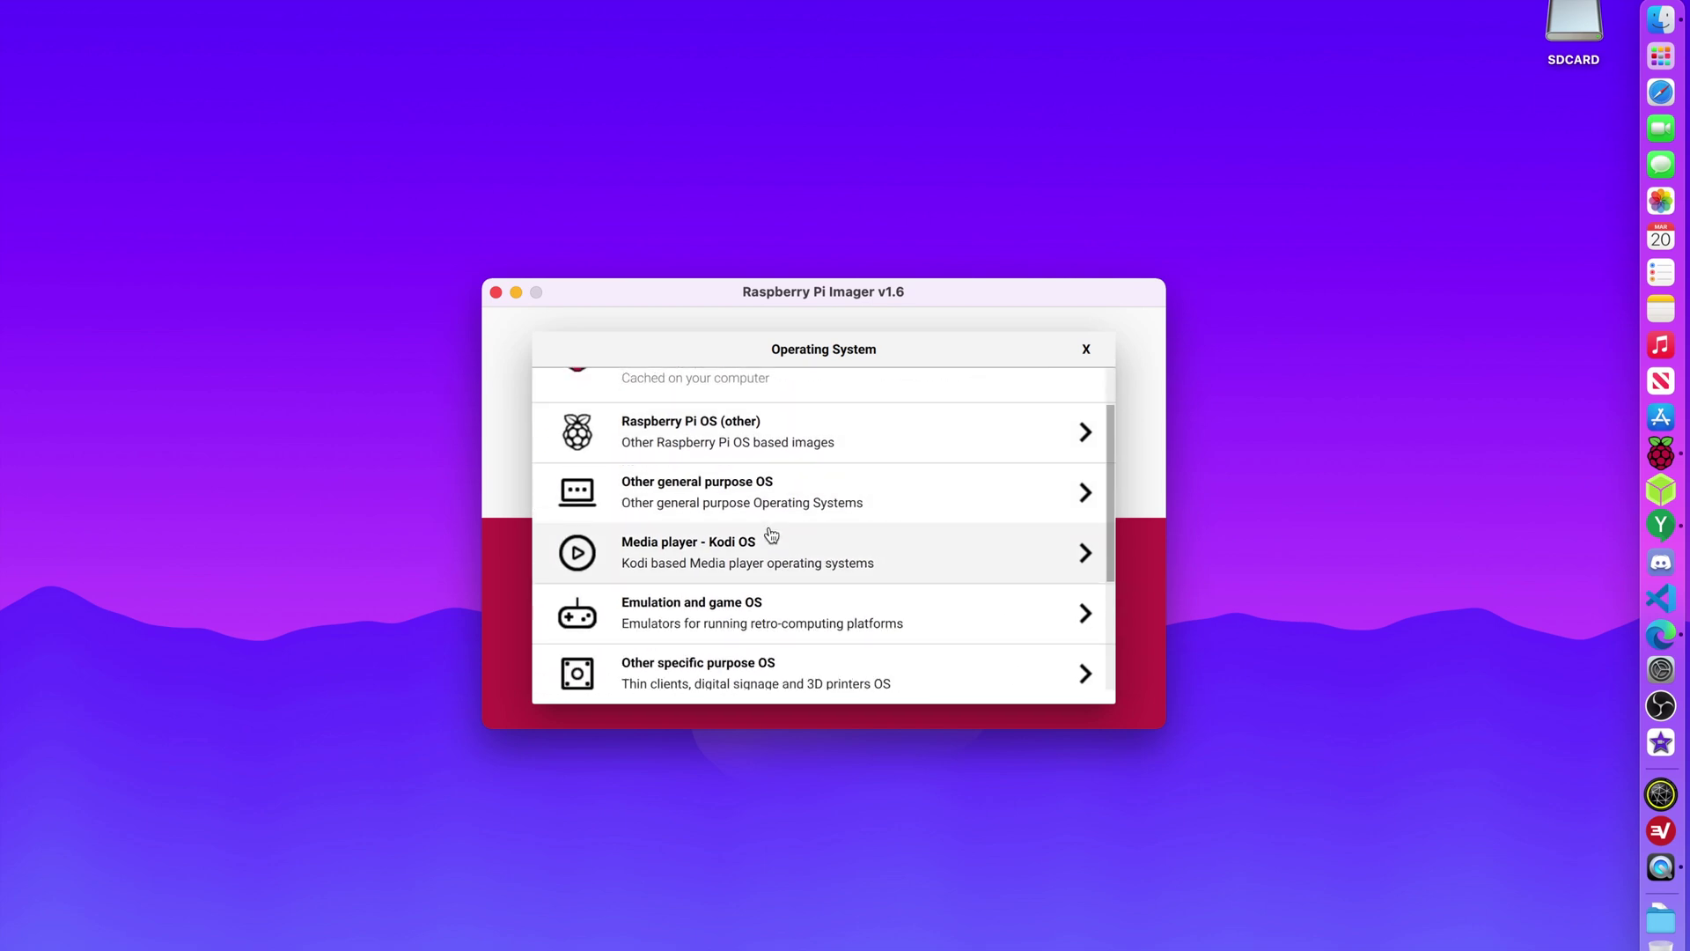
scroll(781, 616, "down", 3)
left_click(766, 592)
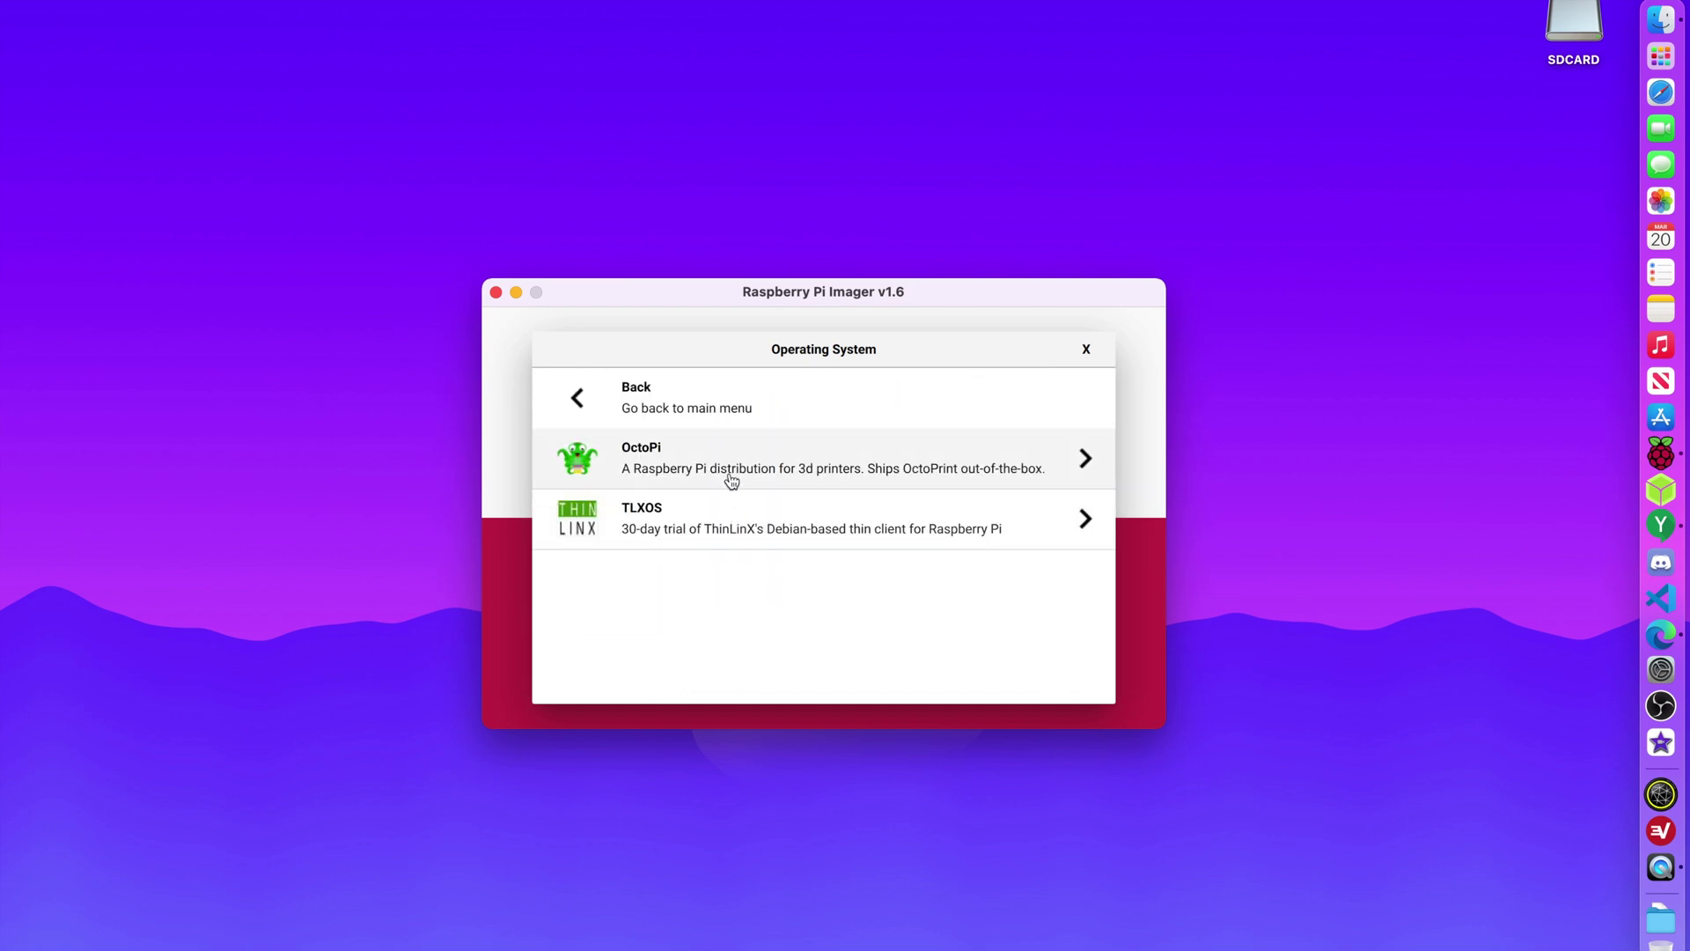
left_click(638, 421)
scroll(736, 526, "down", 2)
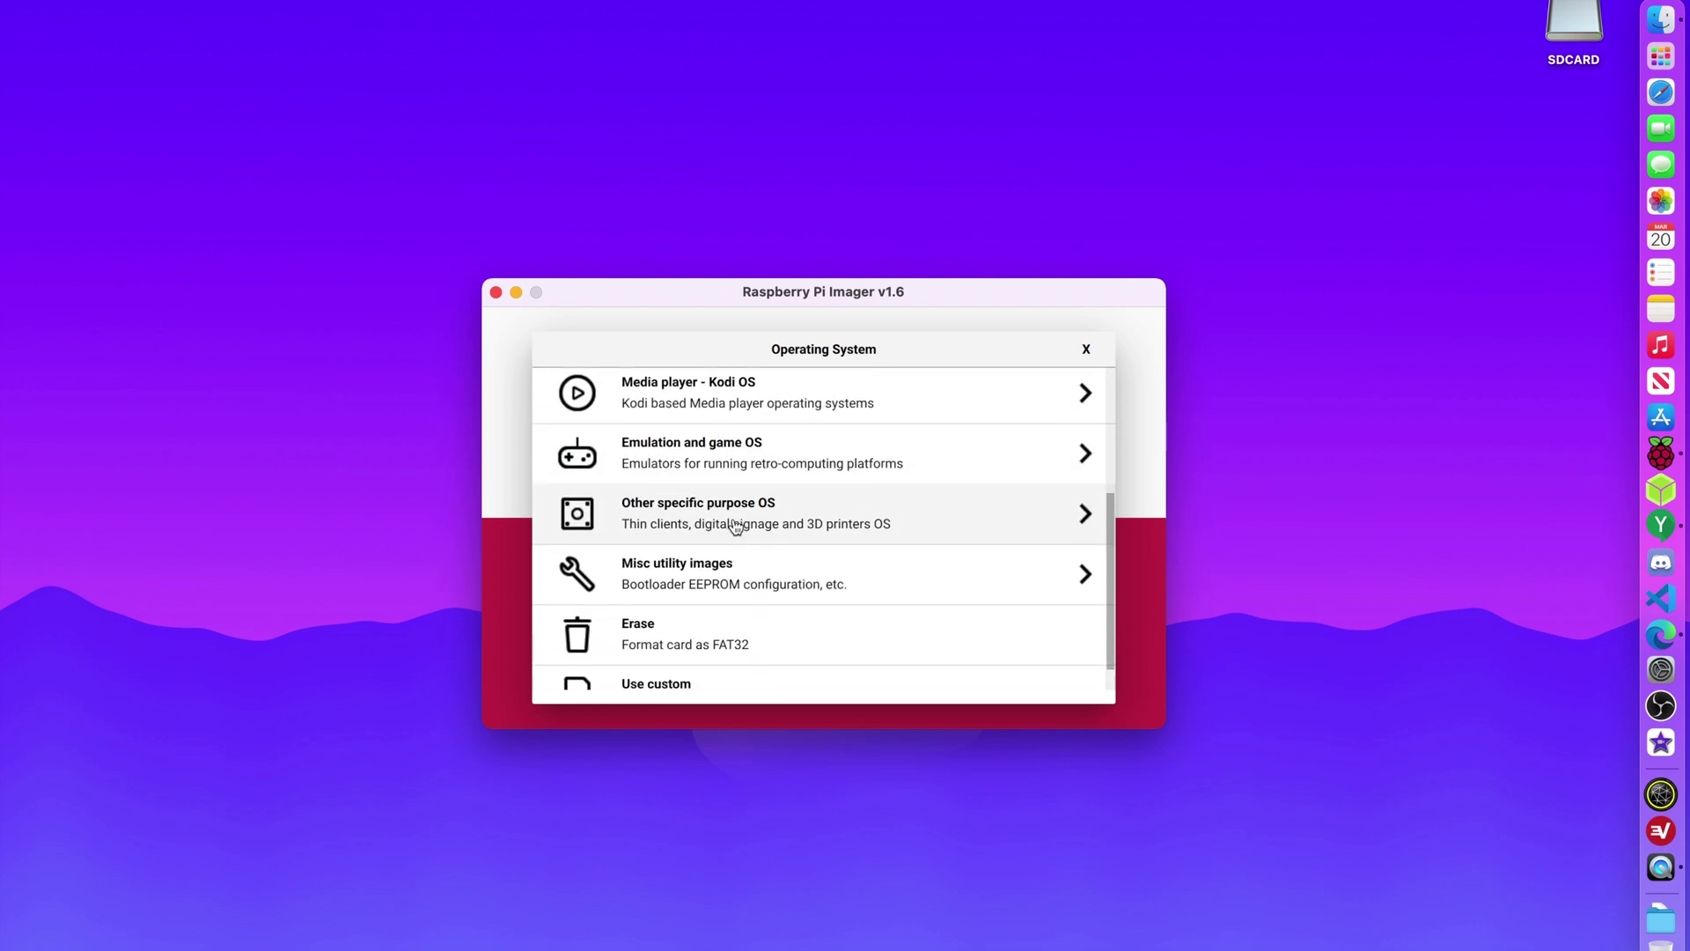
scroll(736, 526, "down", 1)
scroll(736, 525, "up", 5)
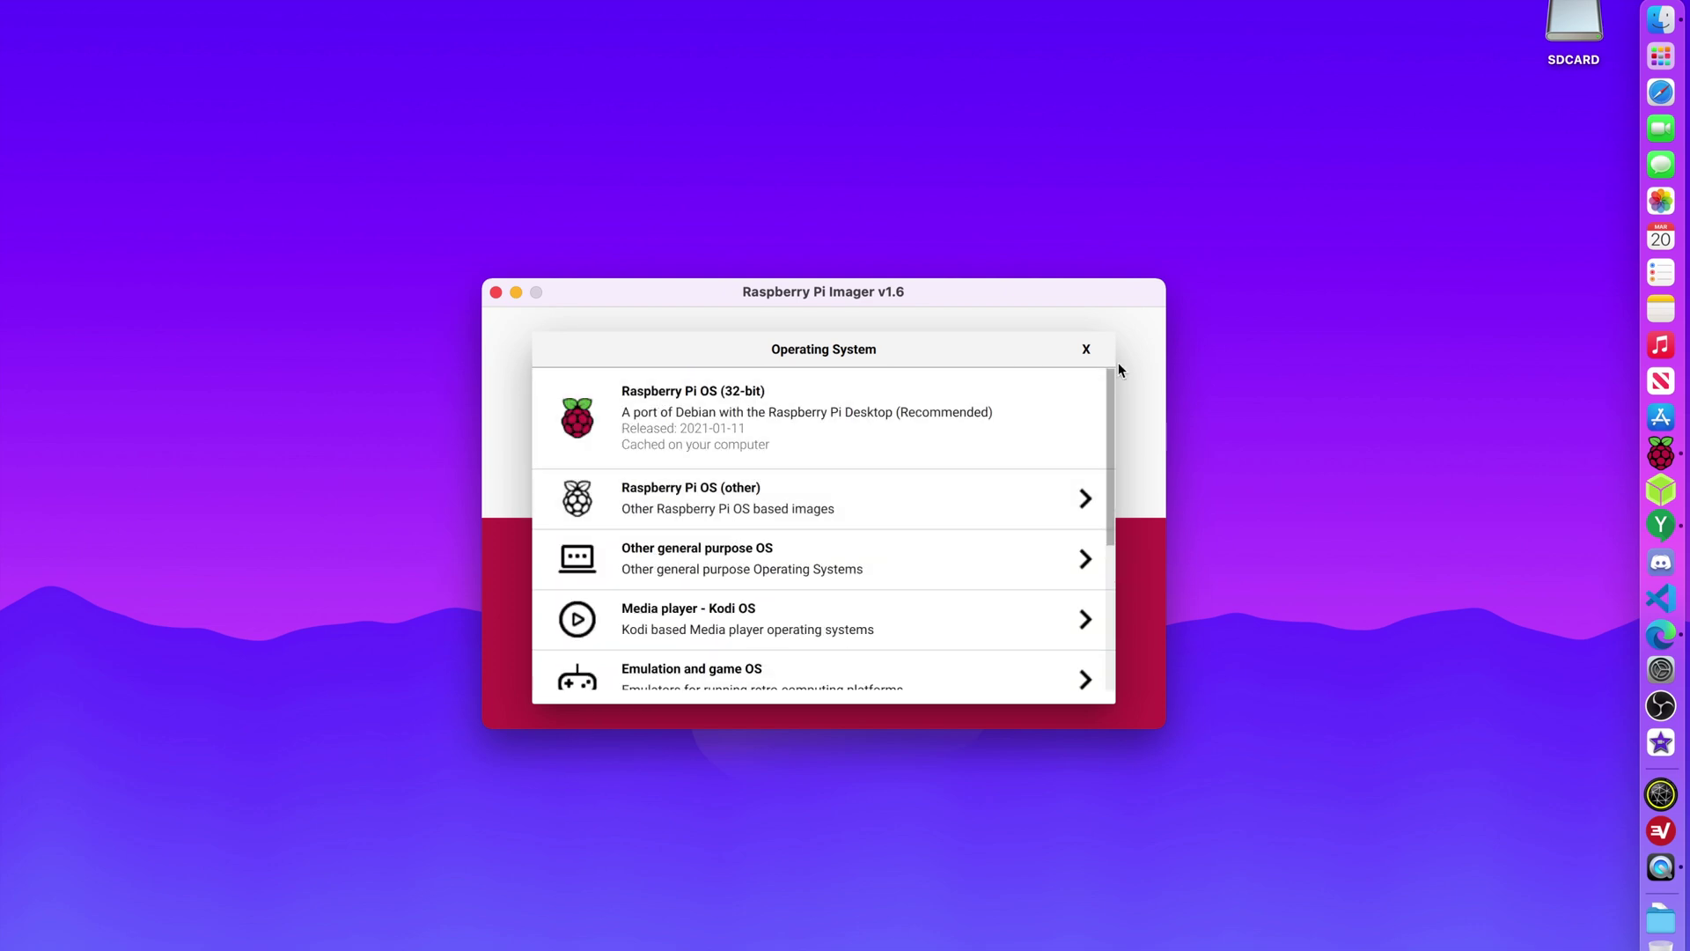
left_click(1086, 351)
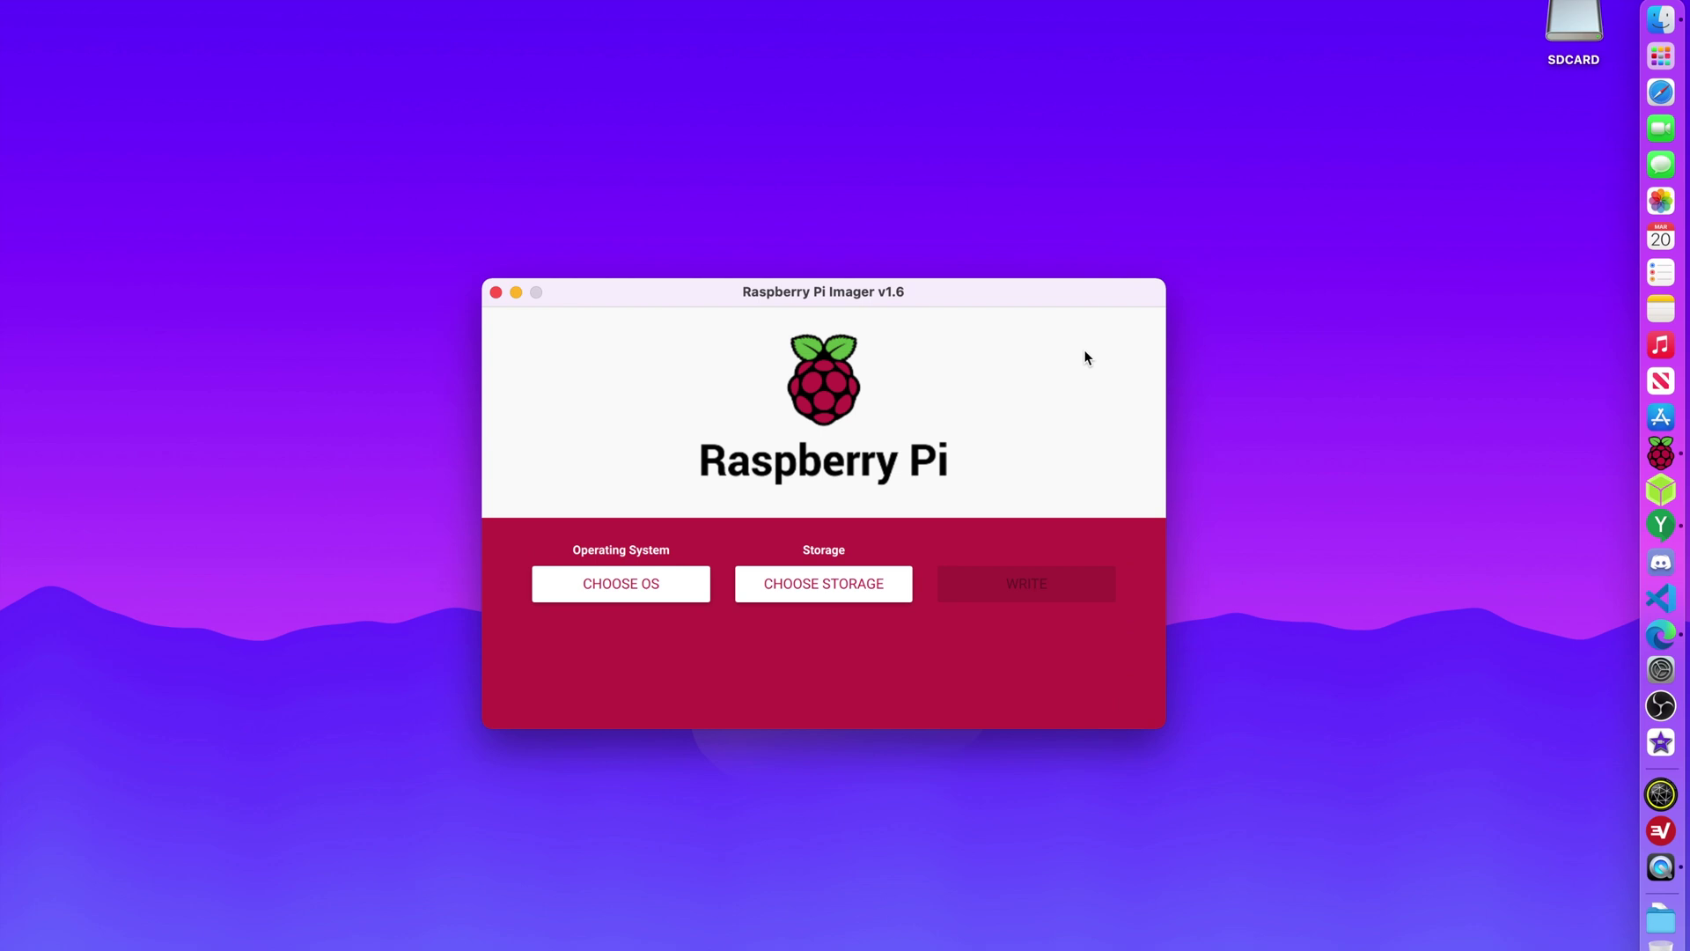
key("super+shift+x")
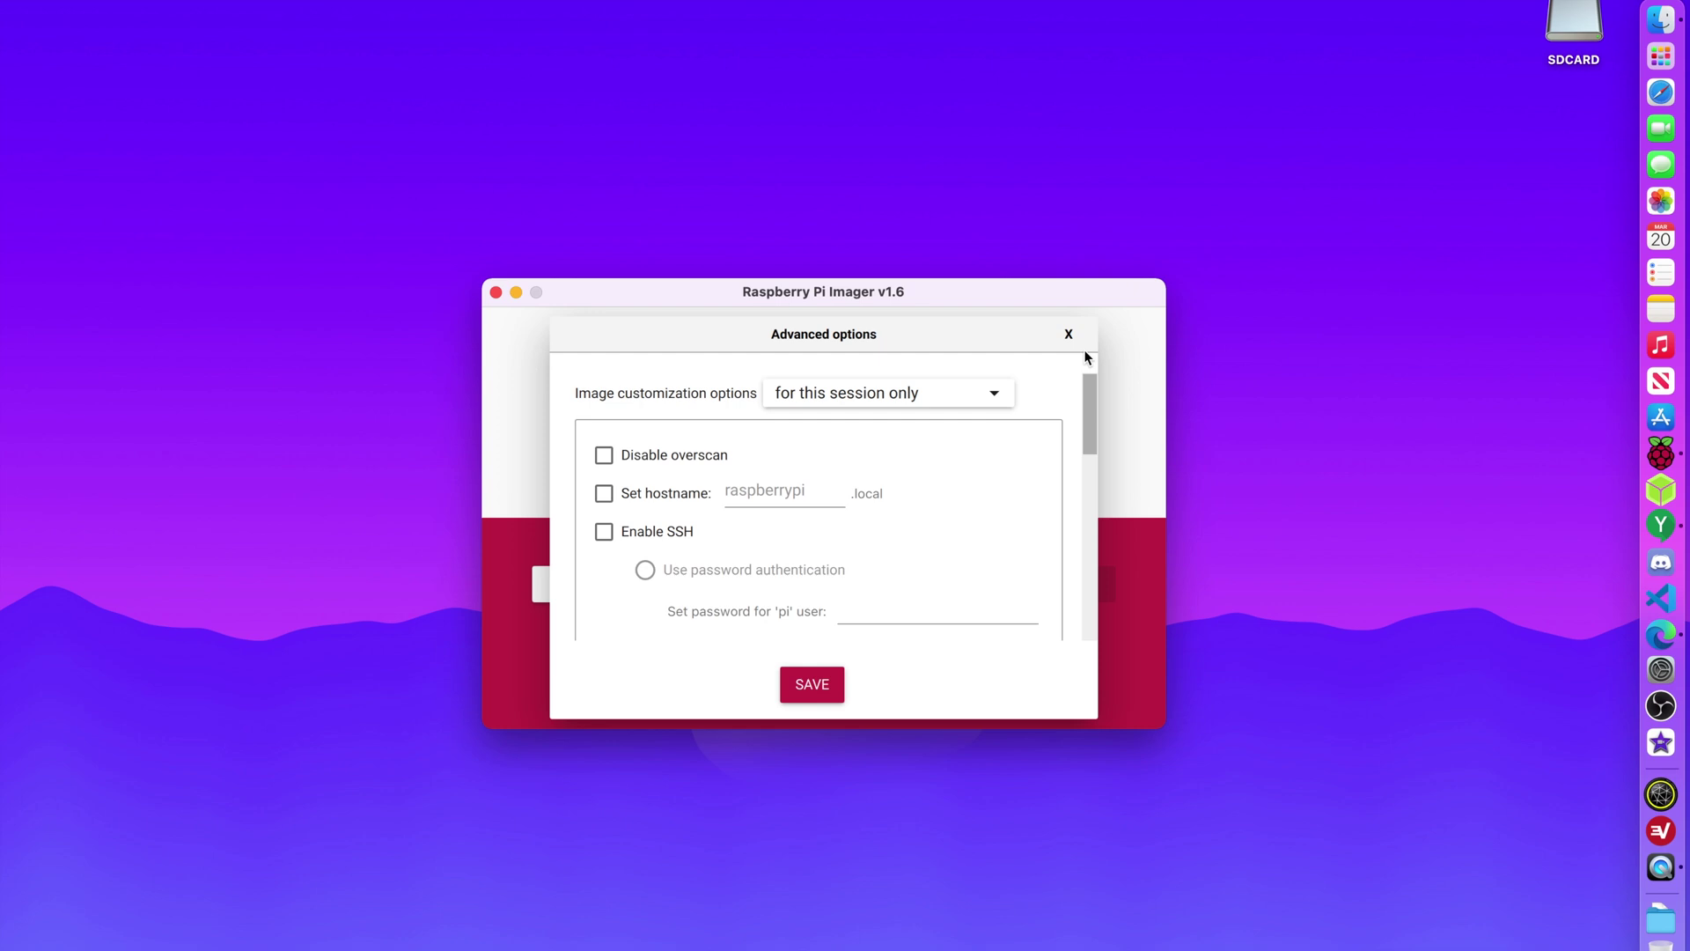
scroll(1038, 405, "down", 10)
scroll(832, 400, "up", 10)
left_click(796, 398)
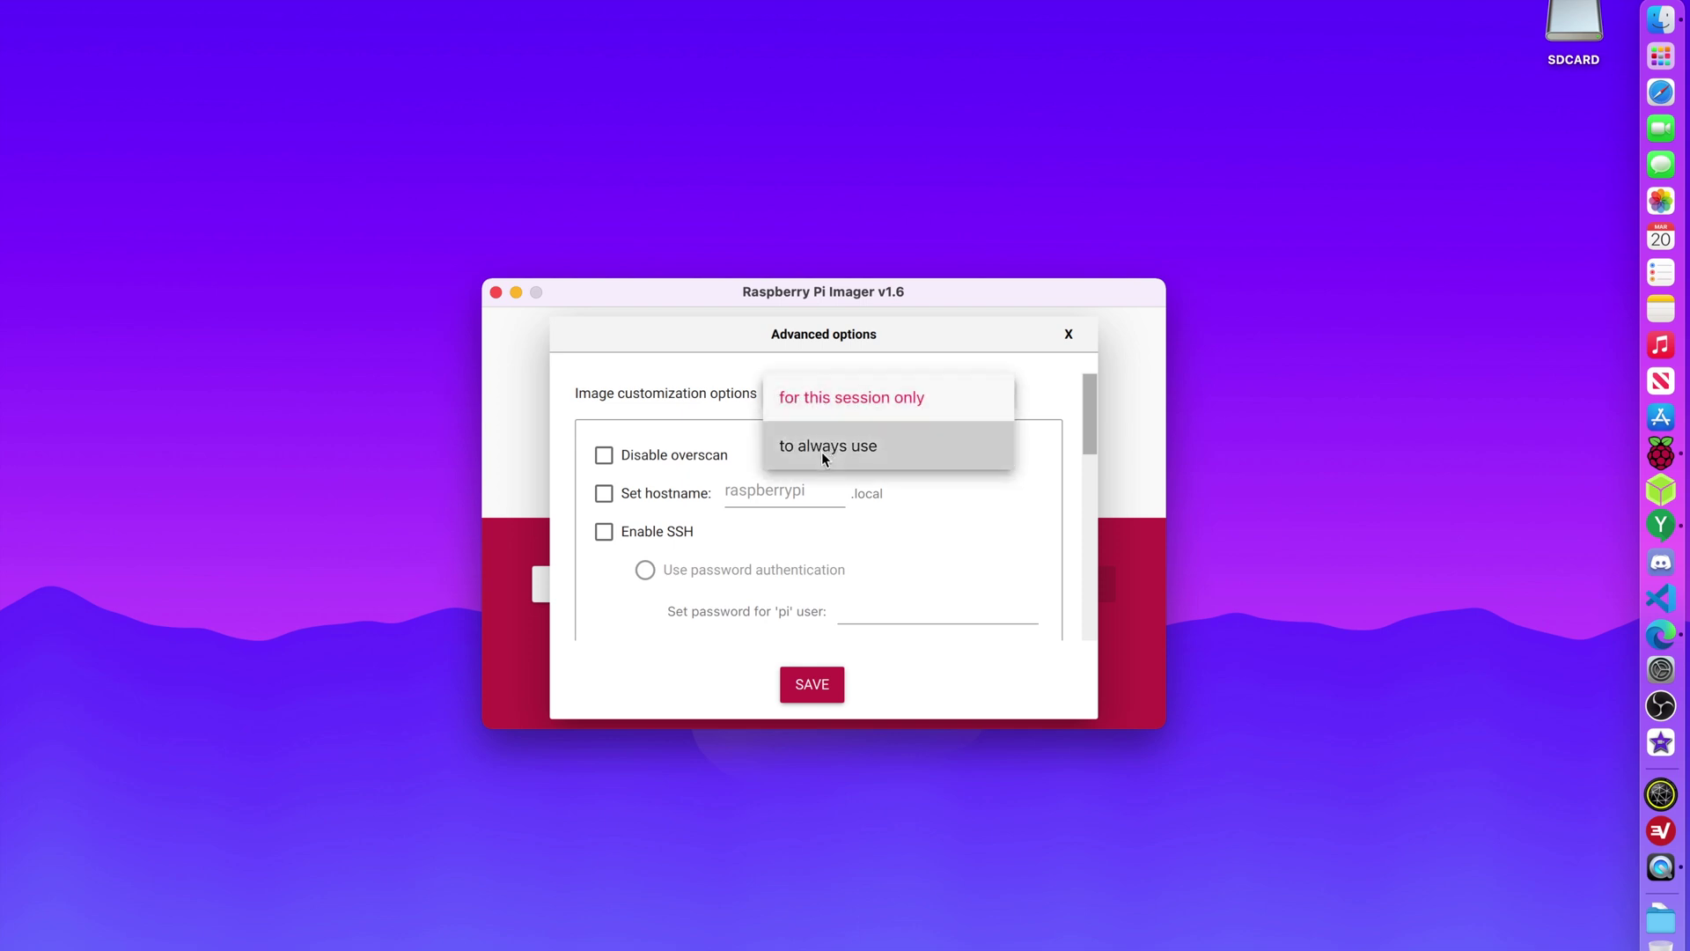
left_click(802, 408)
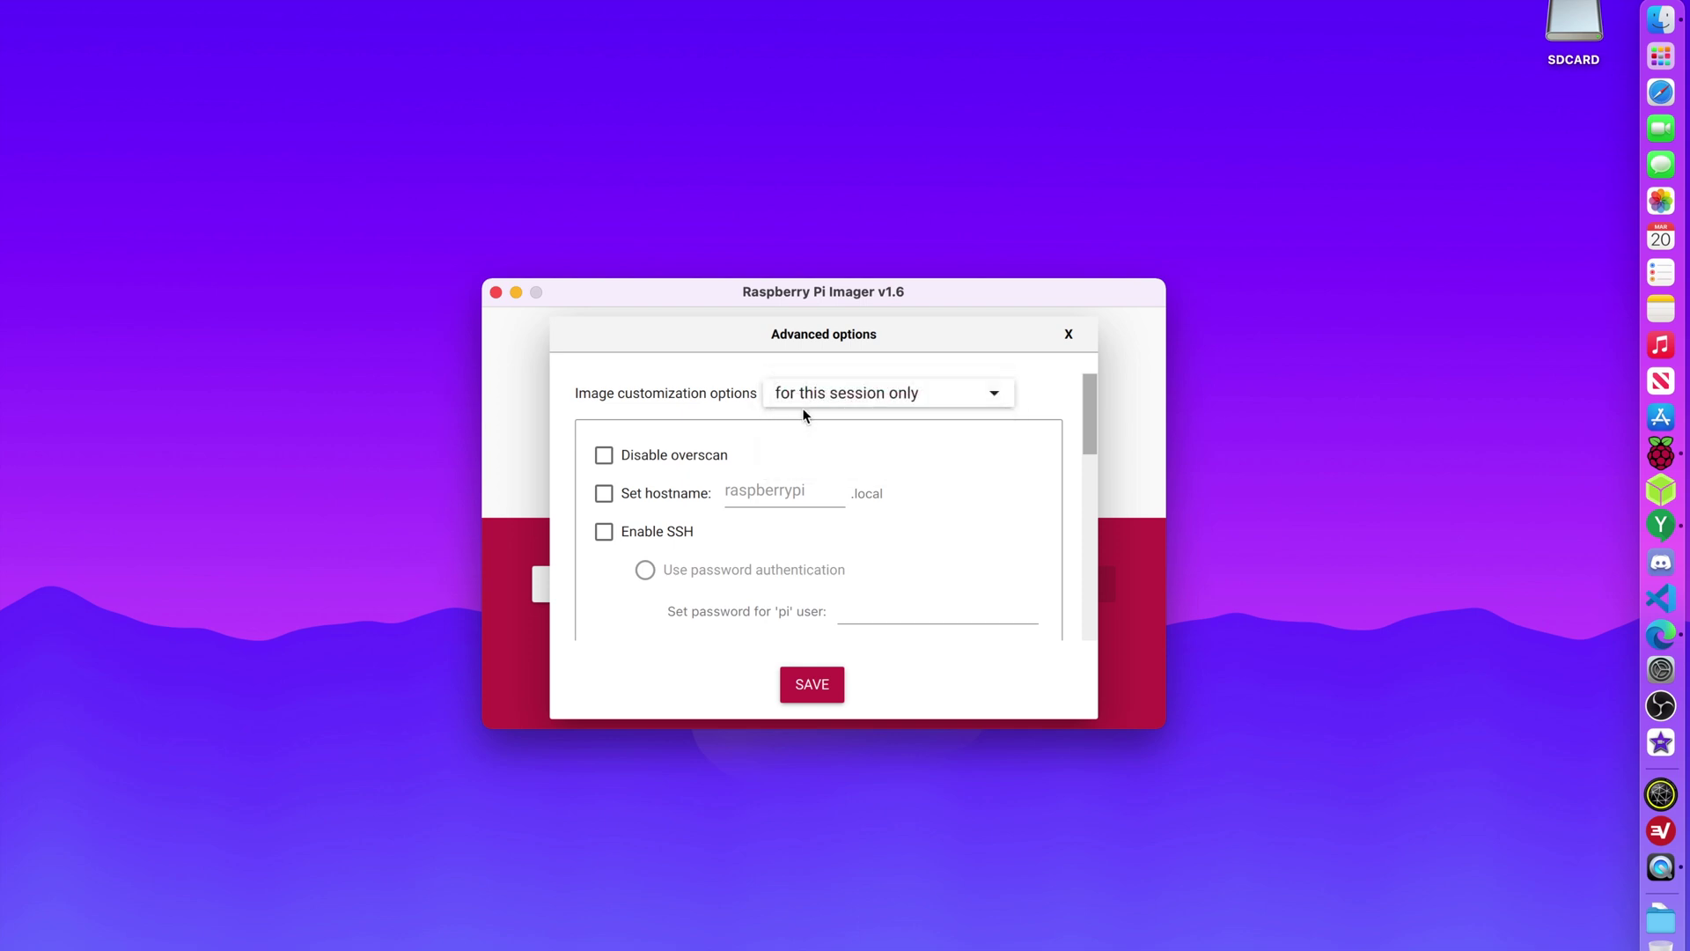
Disable overscan, leaving the hostname, SSH and wifi options switched off.
left_click(652, 457)
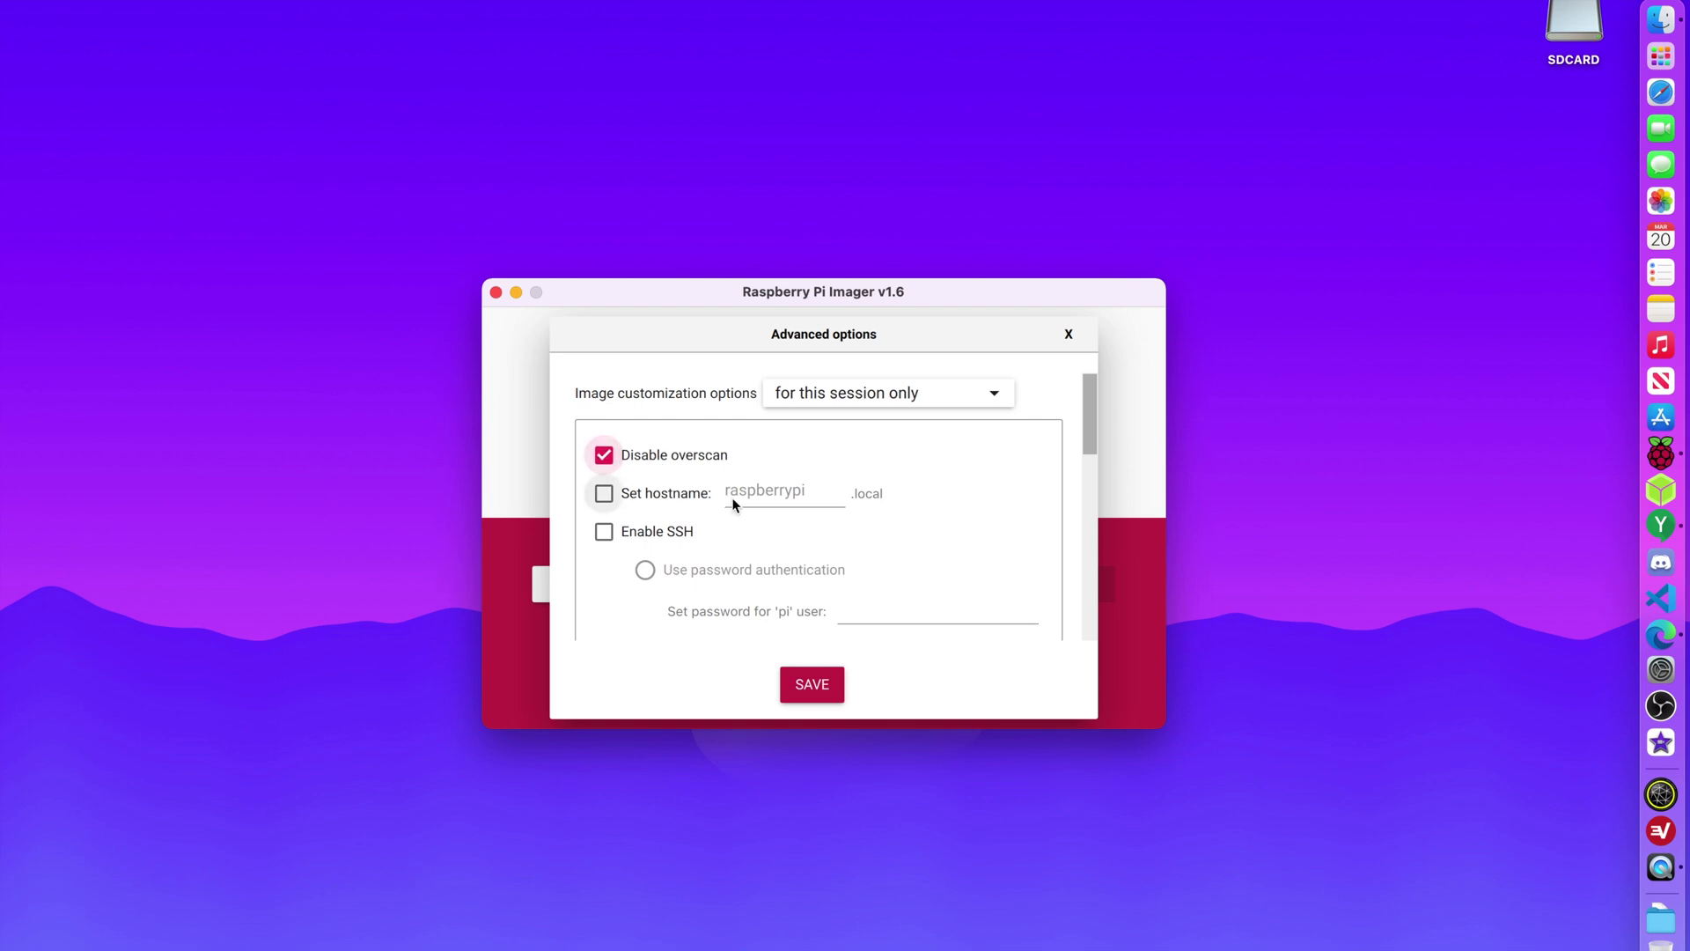
scroll(704, 506, "down", 2)
left_click(620, 427)
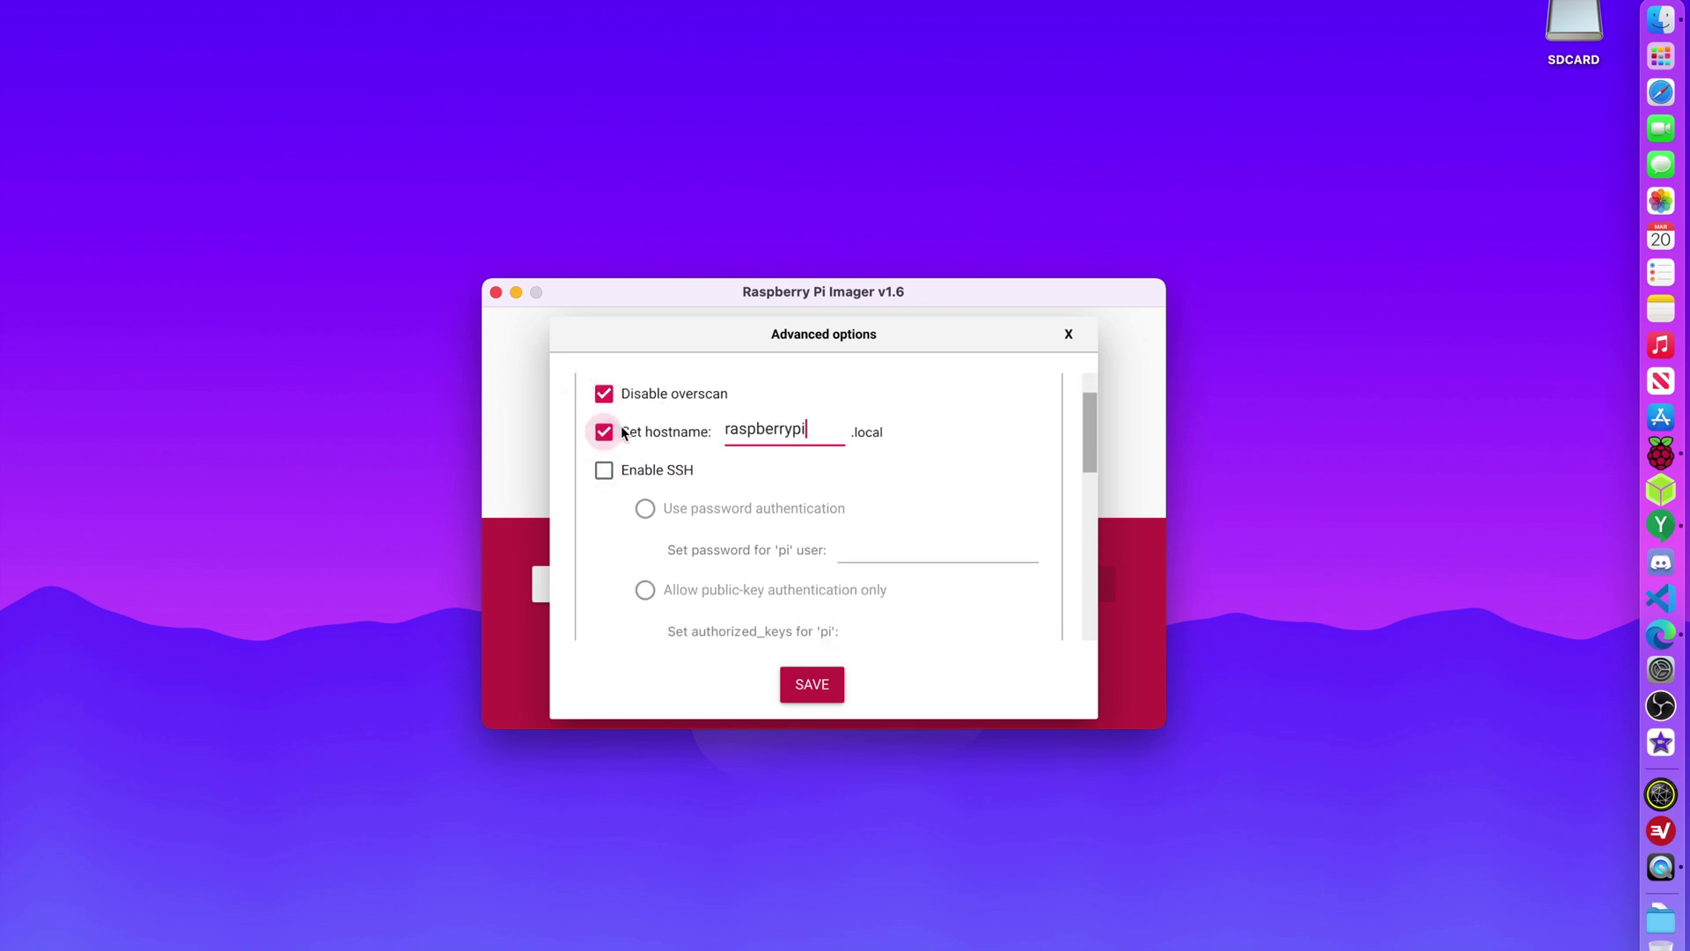
left_click(606, 432)
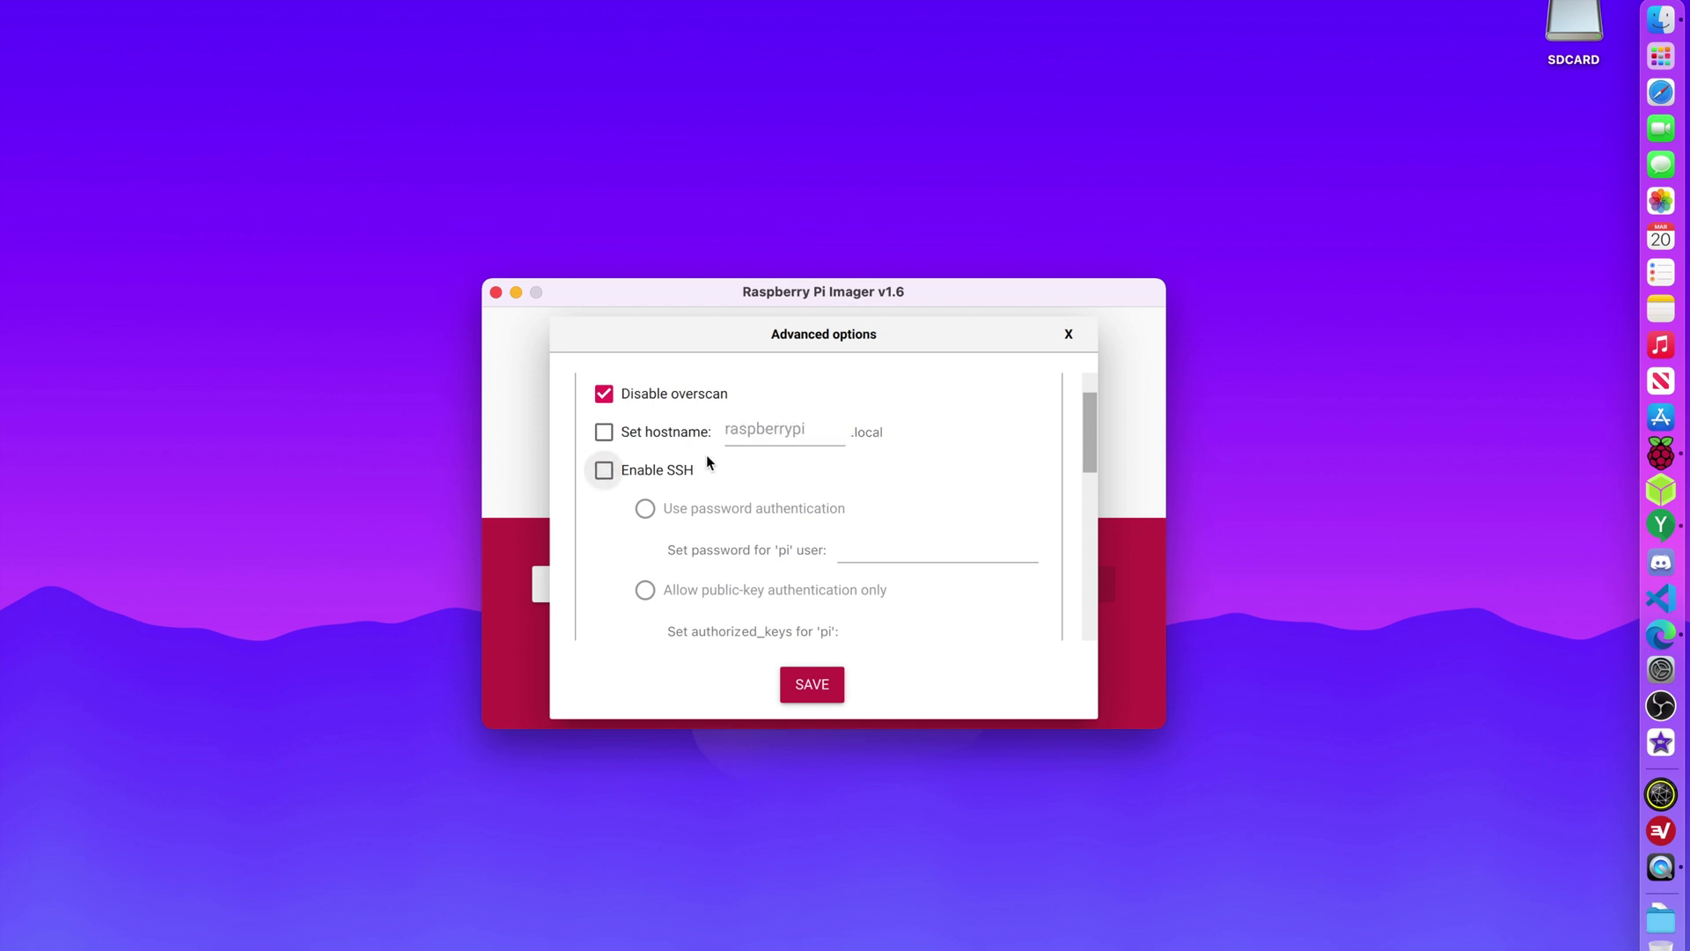
scroll(624, 489, "down", 3)
scroll(625, 489, "up", 2)
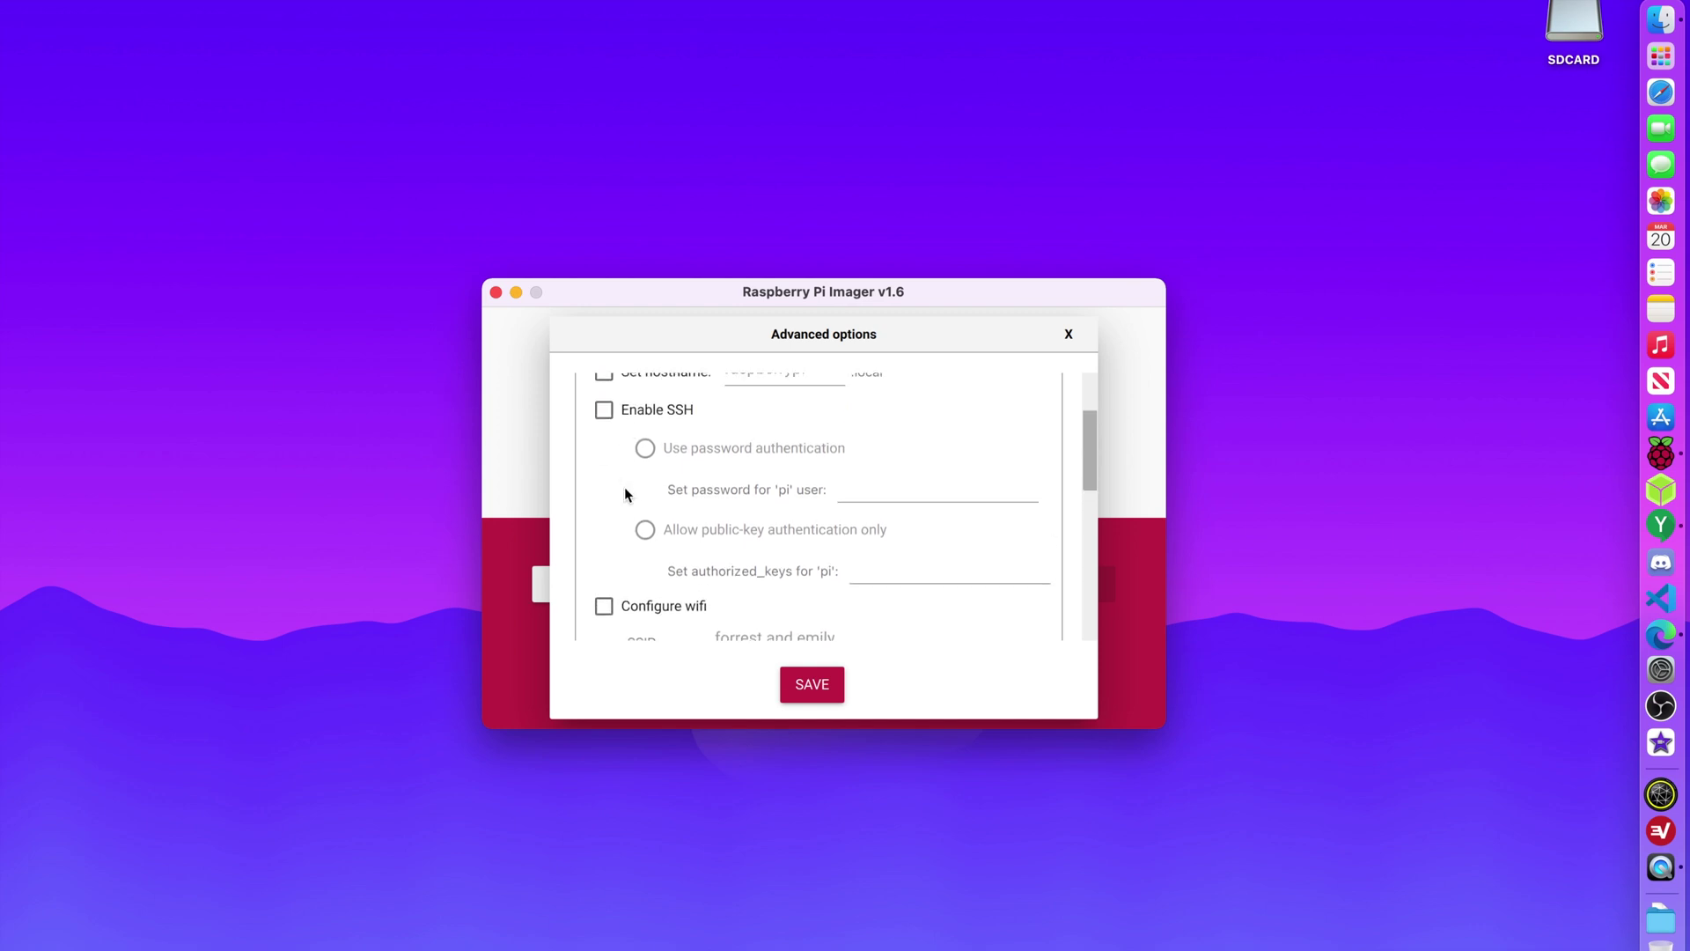
left_click(605, 415)
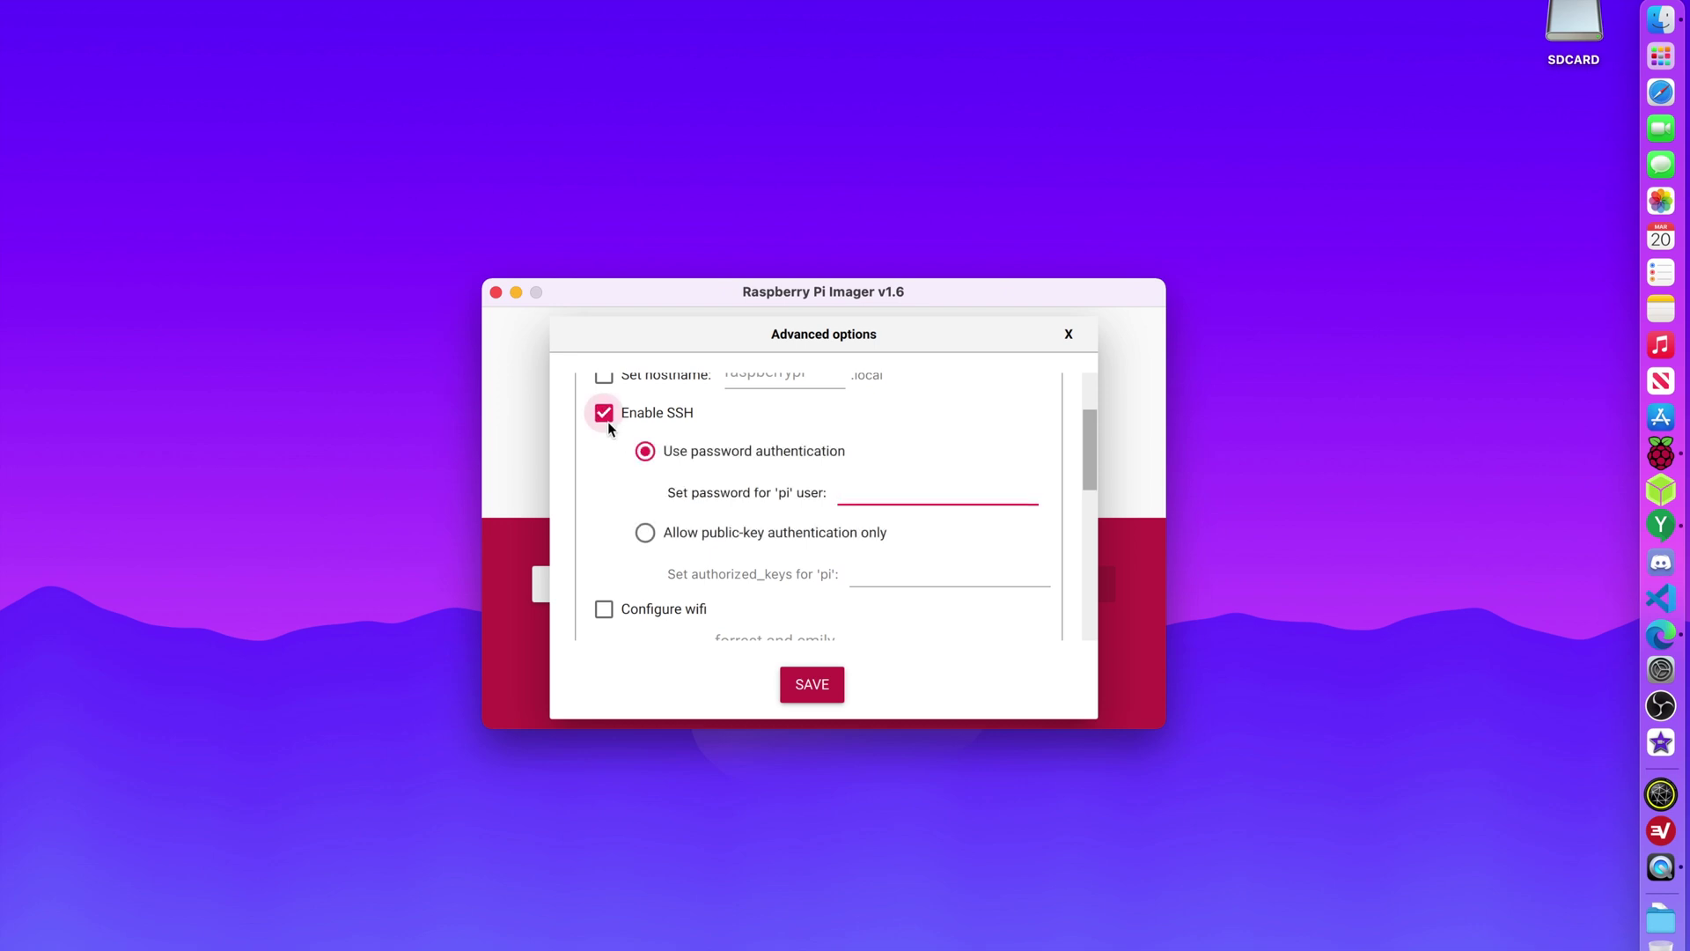
left_click(608, 421)
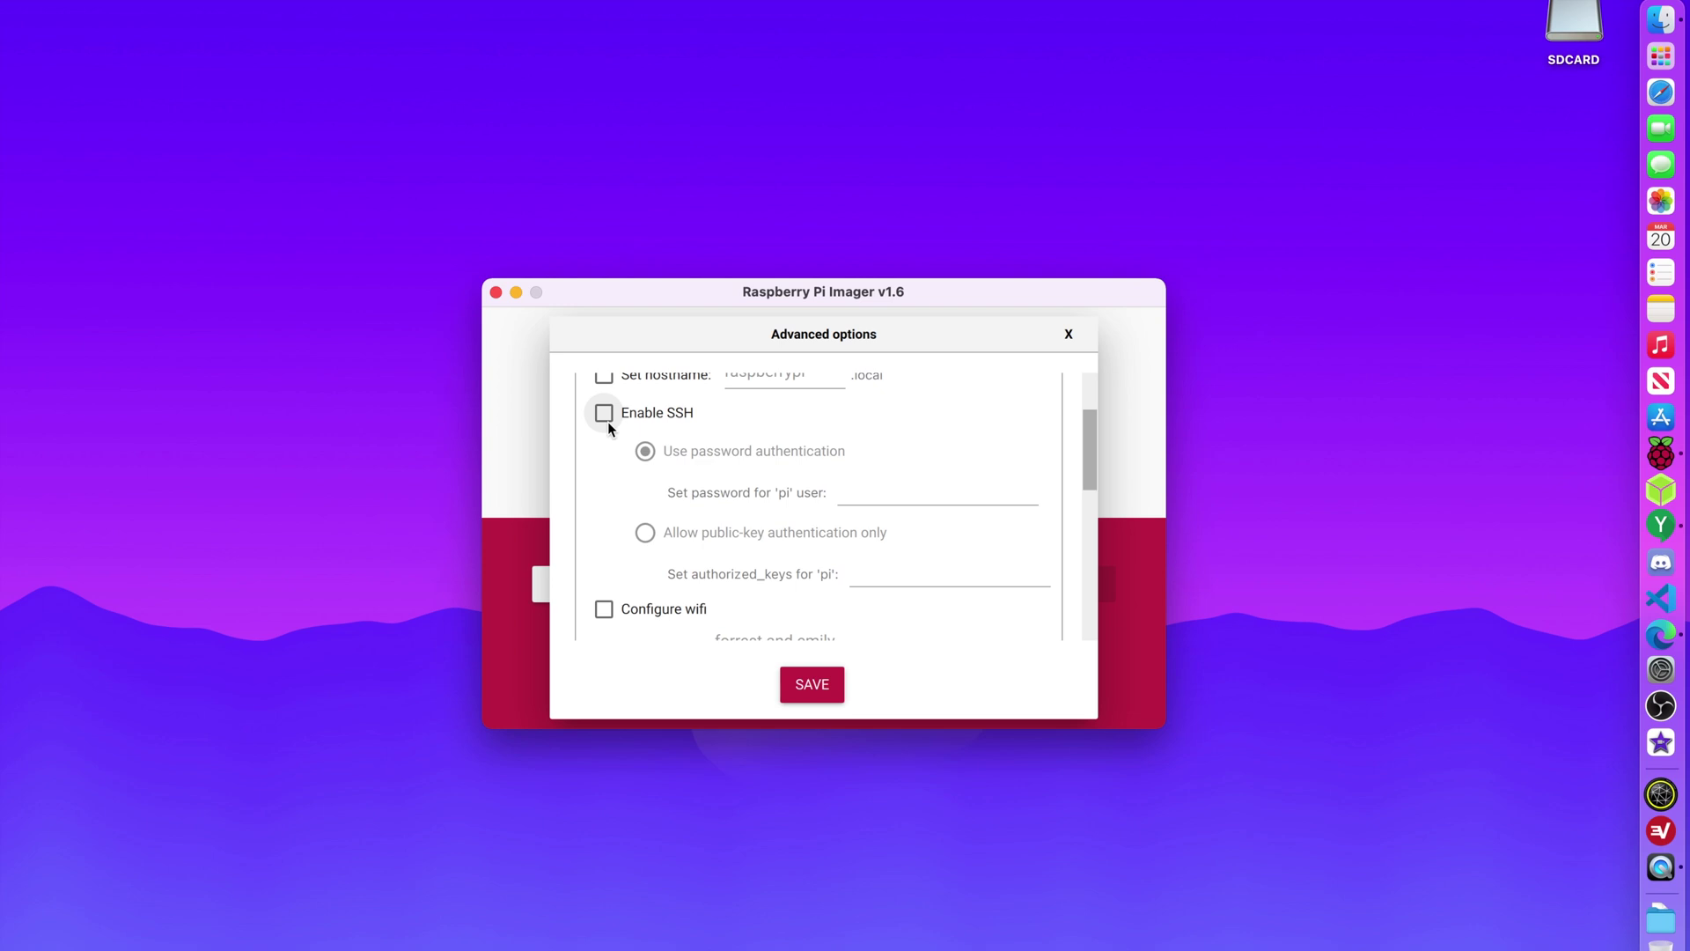
scroll(717, 536, "down", 3)
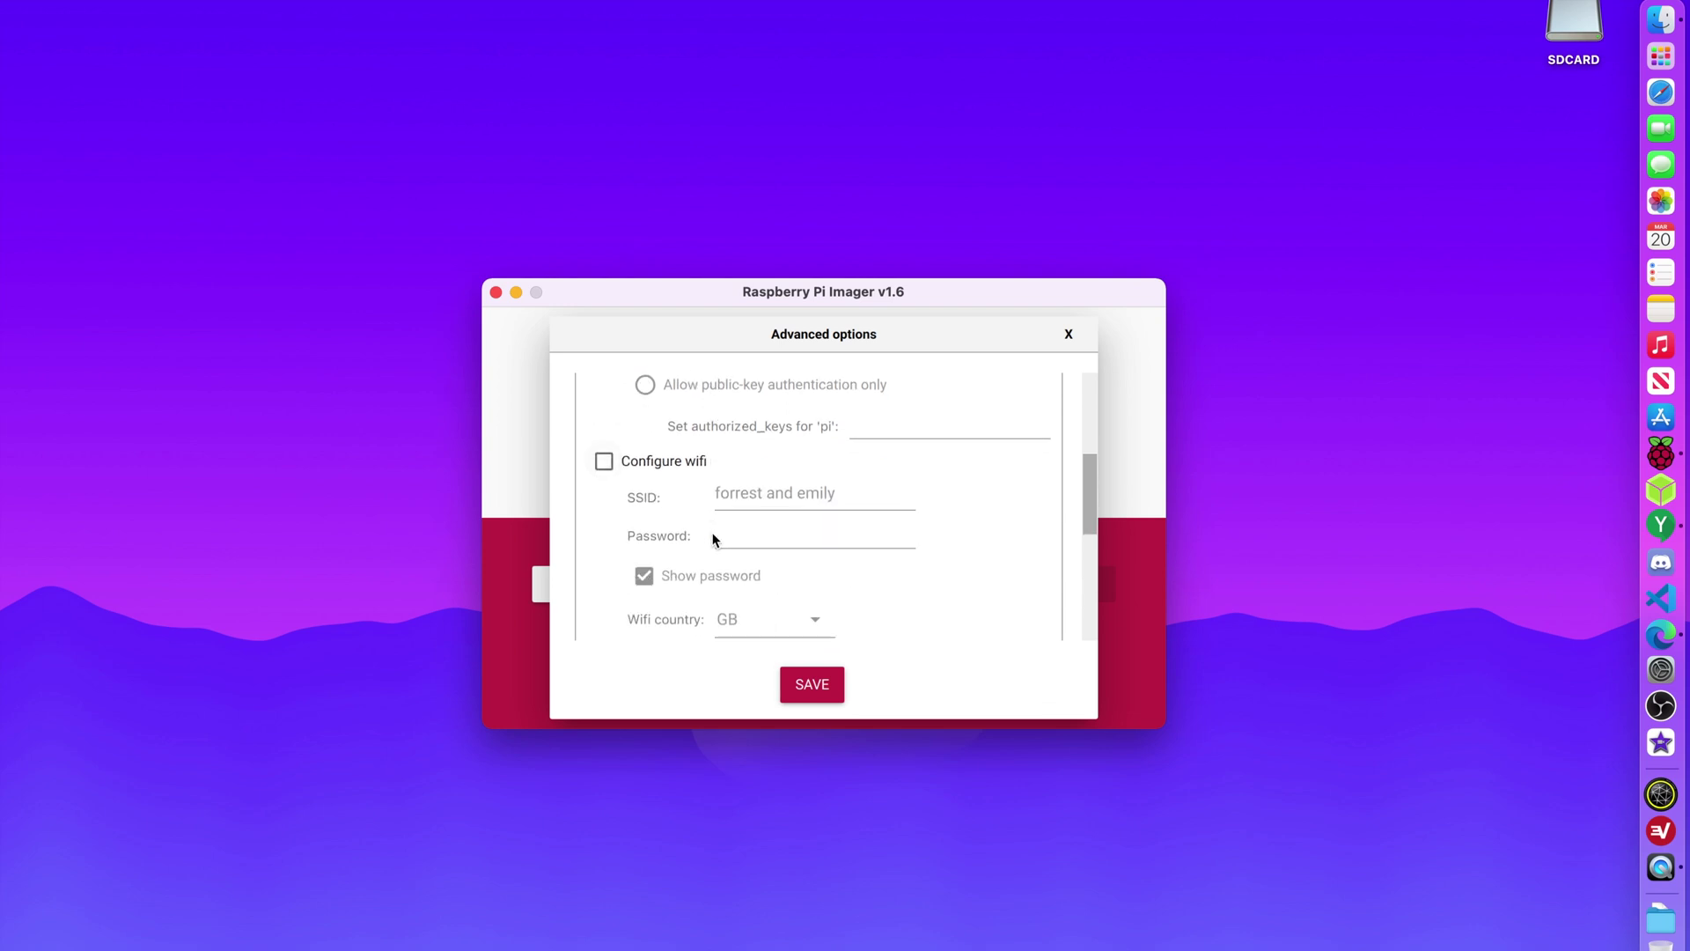
left_click(602, 470)
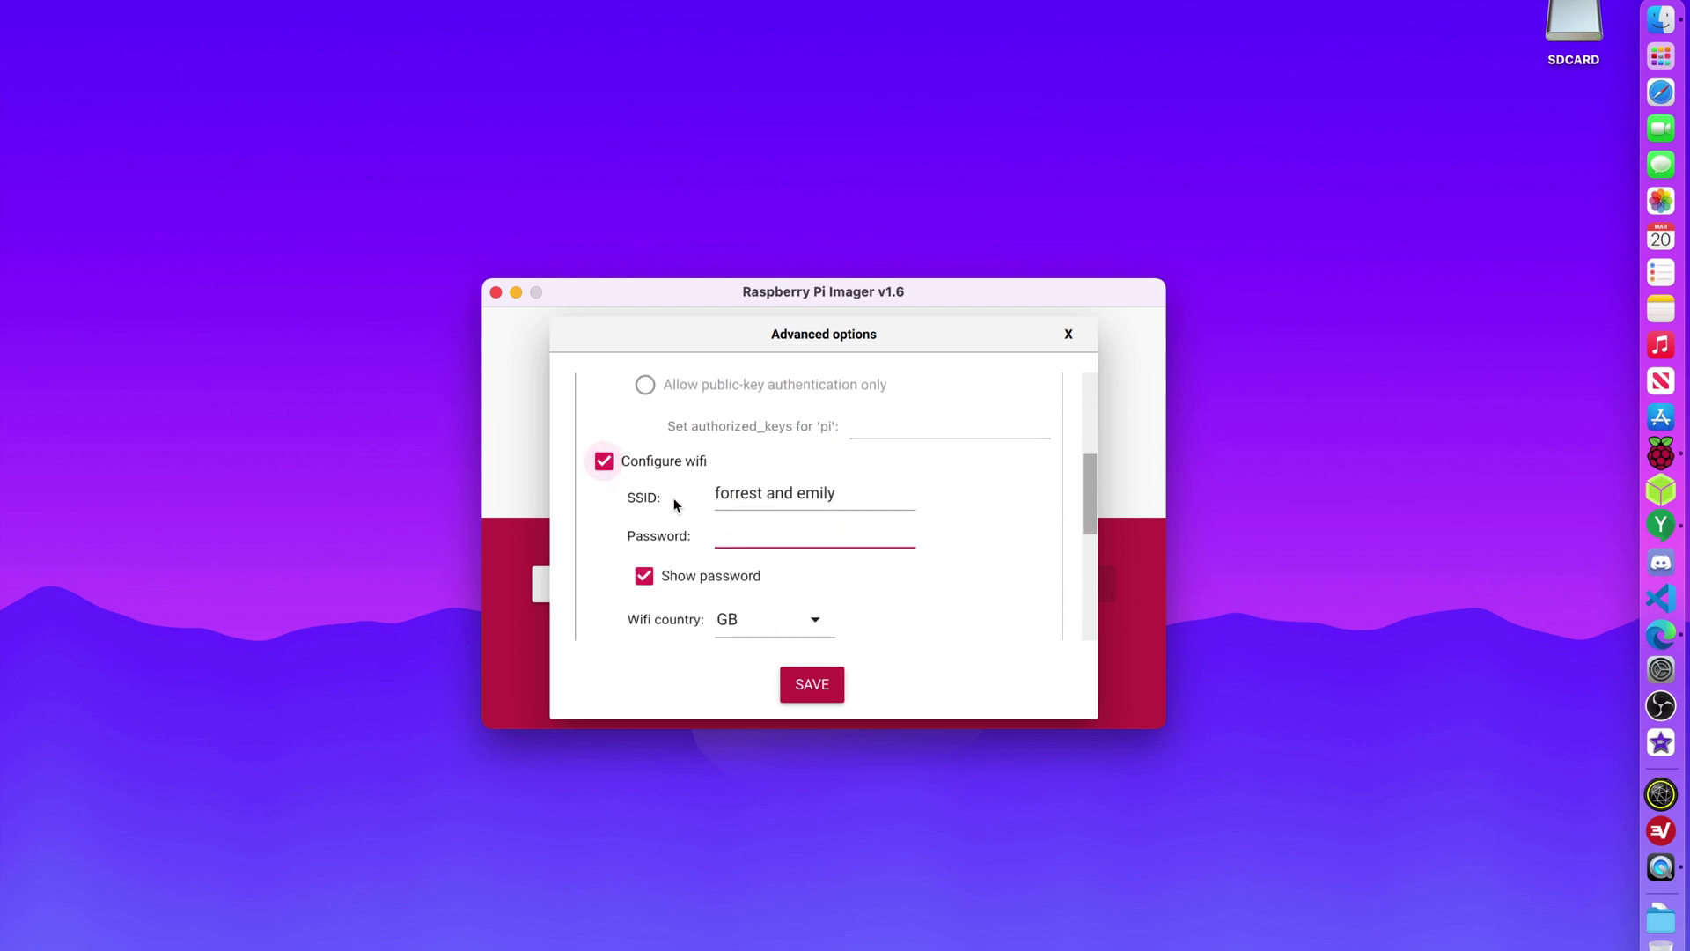
left_click(605, 464)
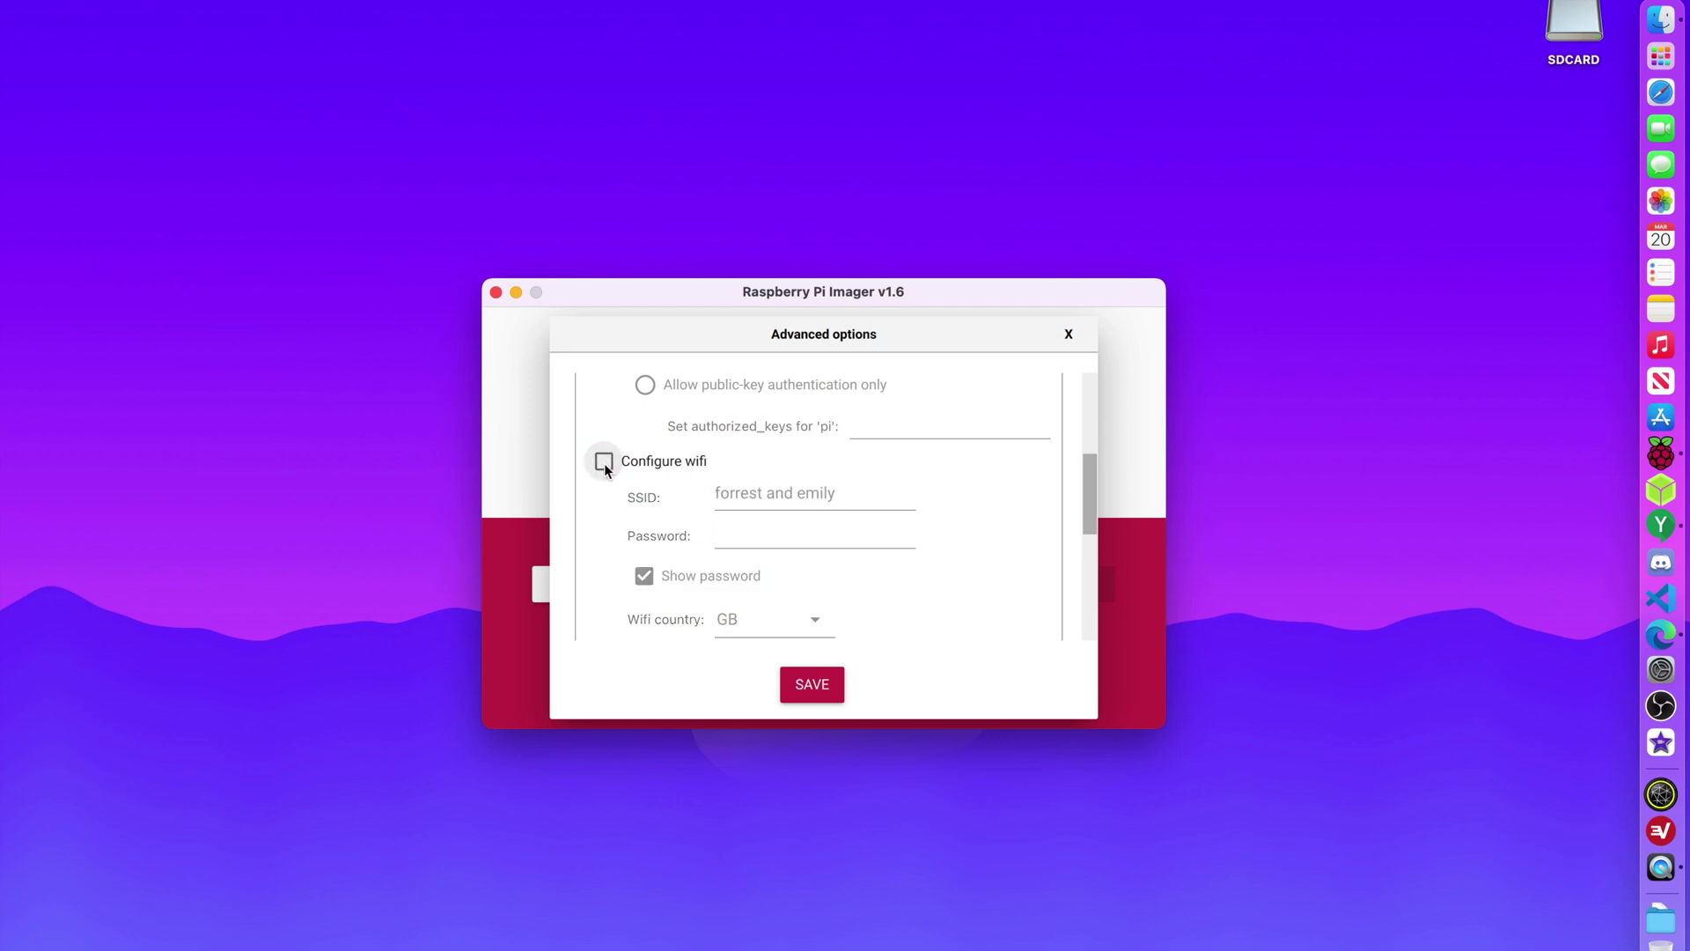
scroll(604, 467, "down", 3)
Enable locale settings with Europe/Istanbul time zone and us keyboard, skipping the first-run wizard.
left_click(689, 458)
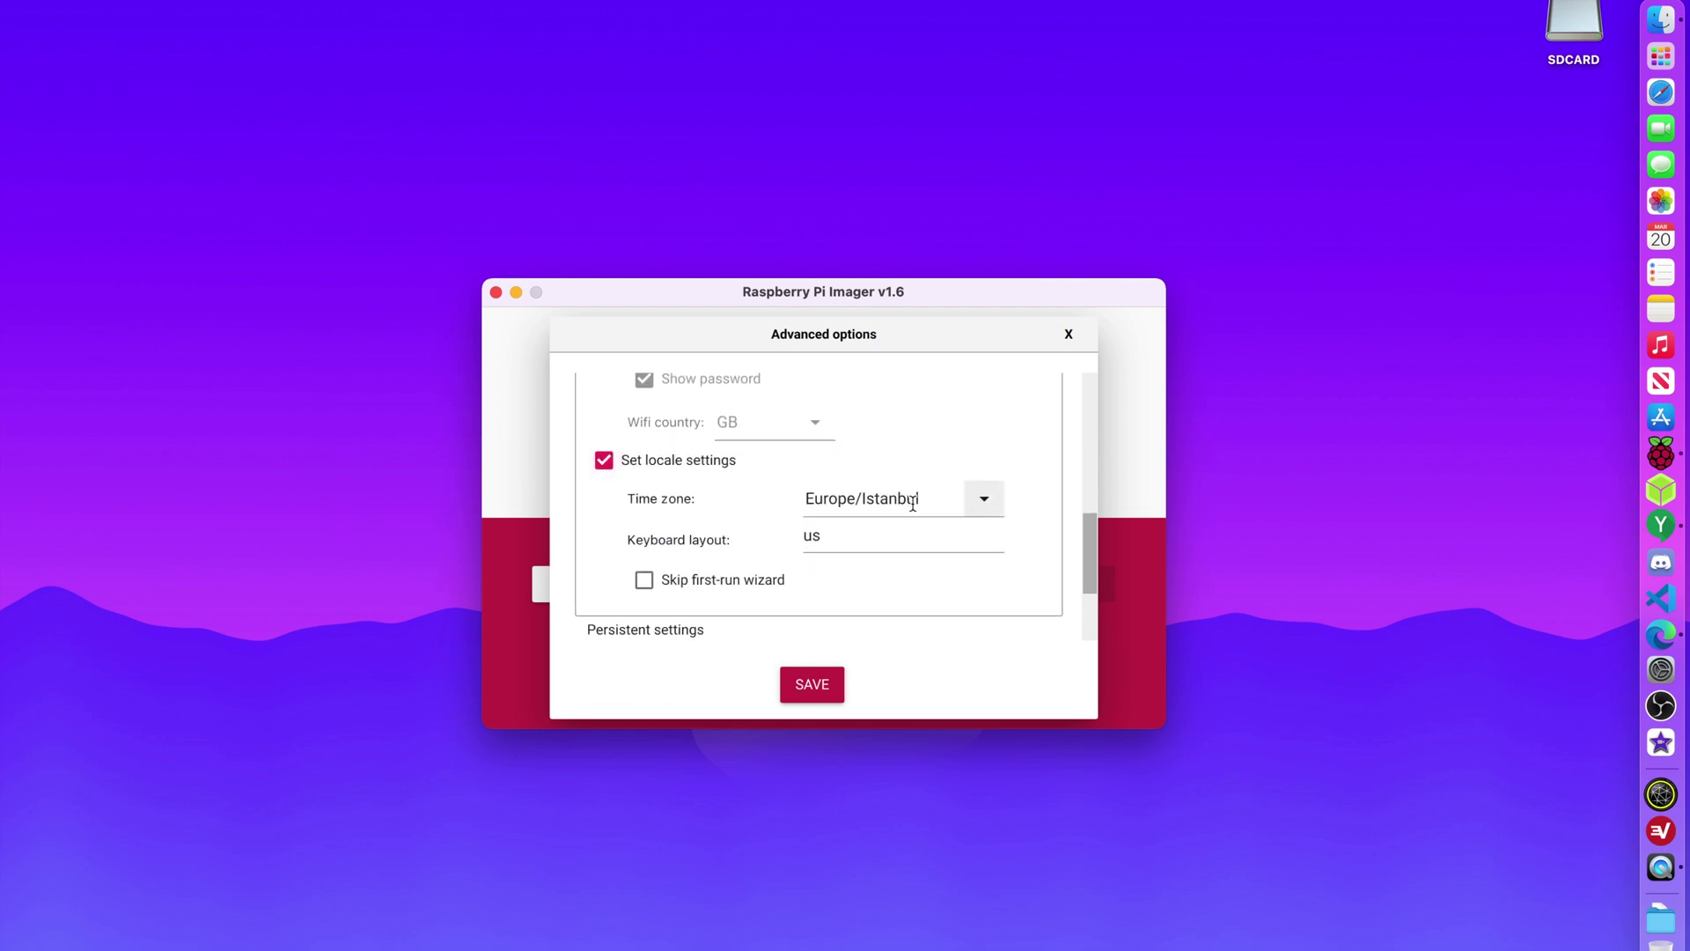
left_click(901, 549)
scroll(878, 548, "down", 3)
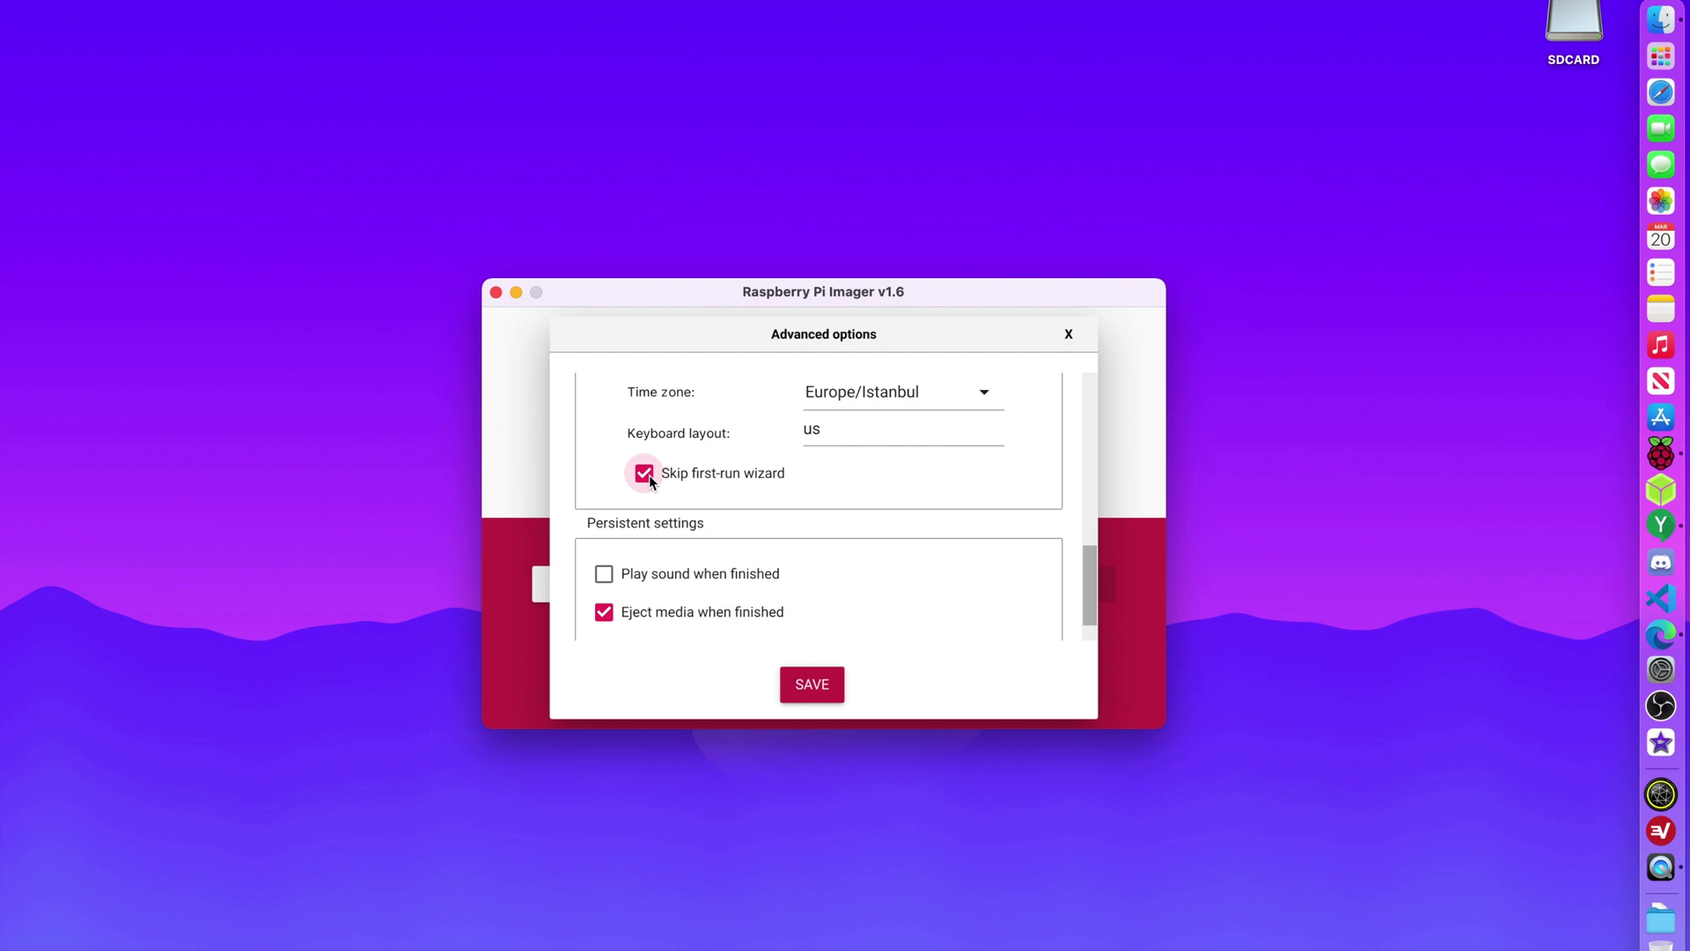
scroll(648, 473, "up", 1)
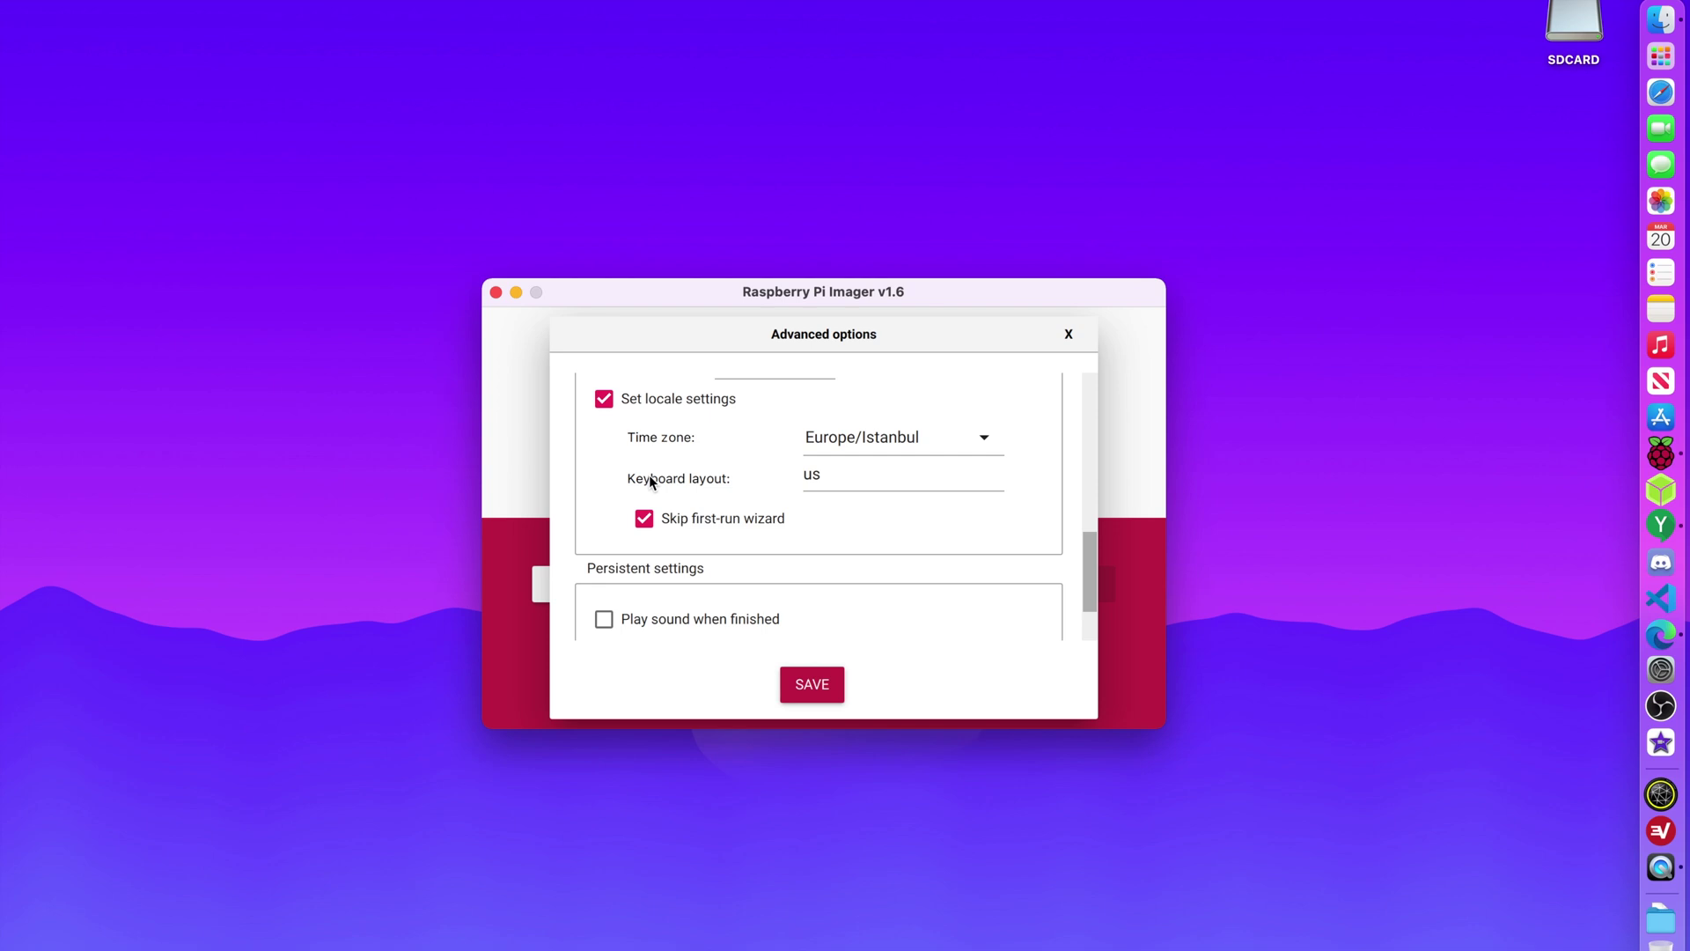
scroll(648, 473, "down", 2)
scroll(694, 583, "up", 12)
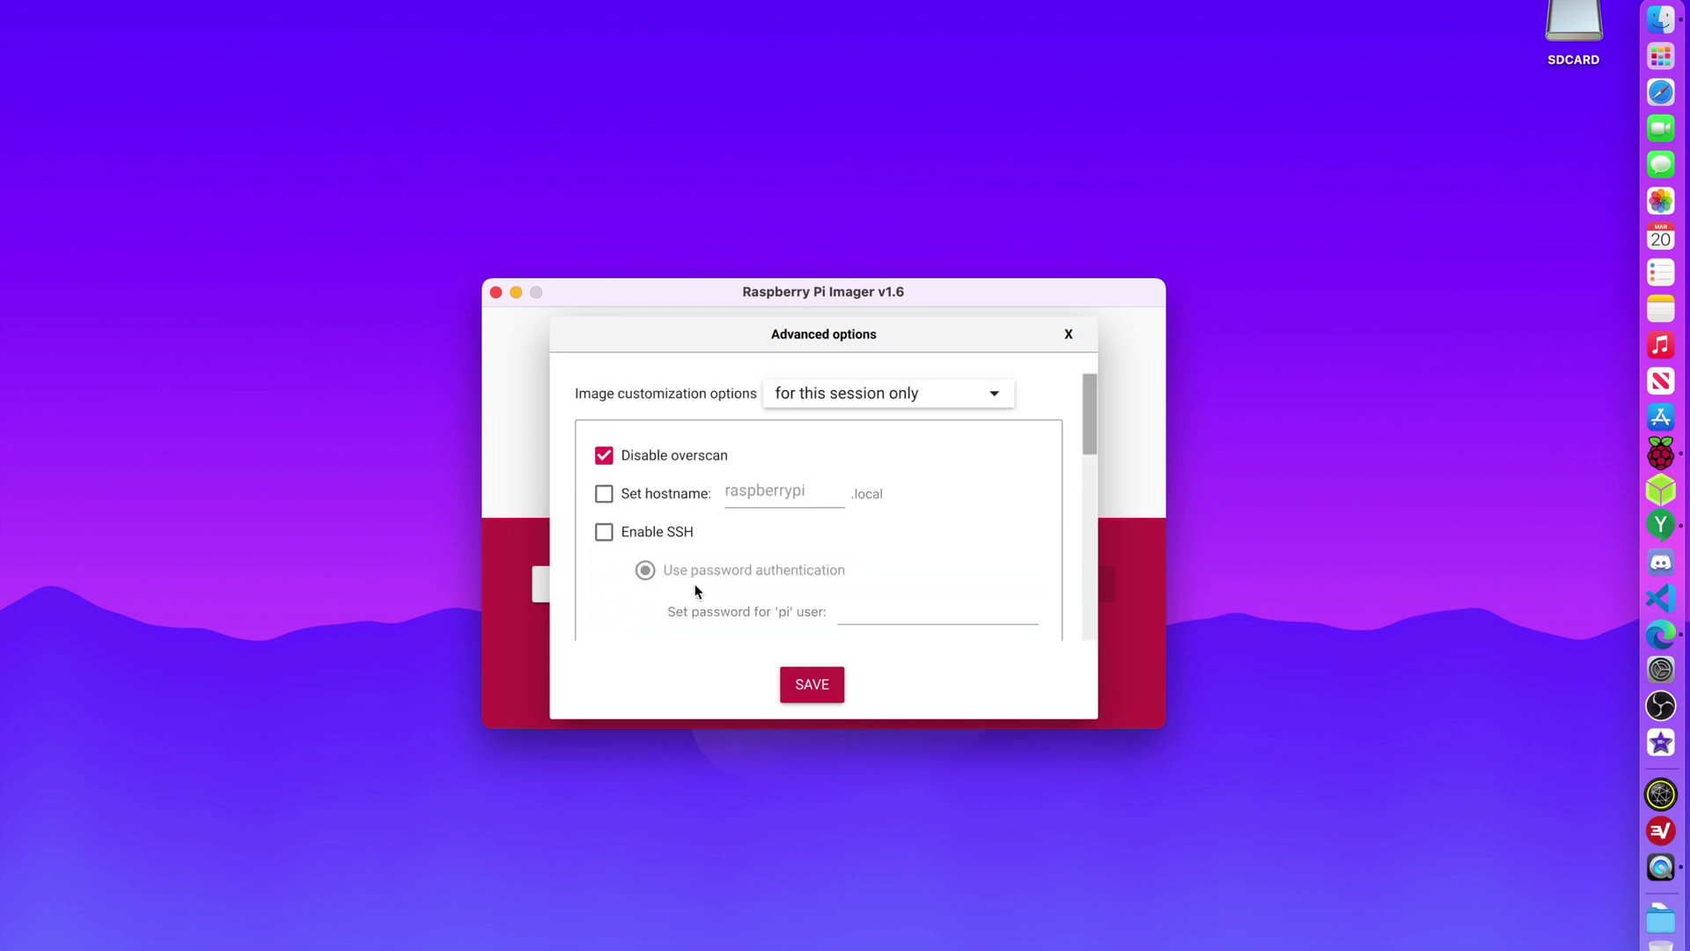
scroll(695, 583, "down", 10)
scroll(695, 583, "up", 10)
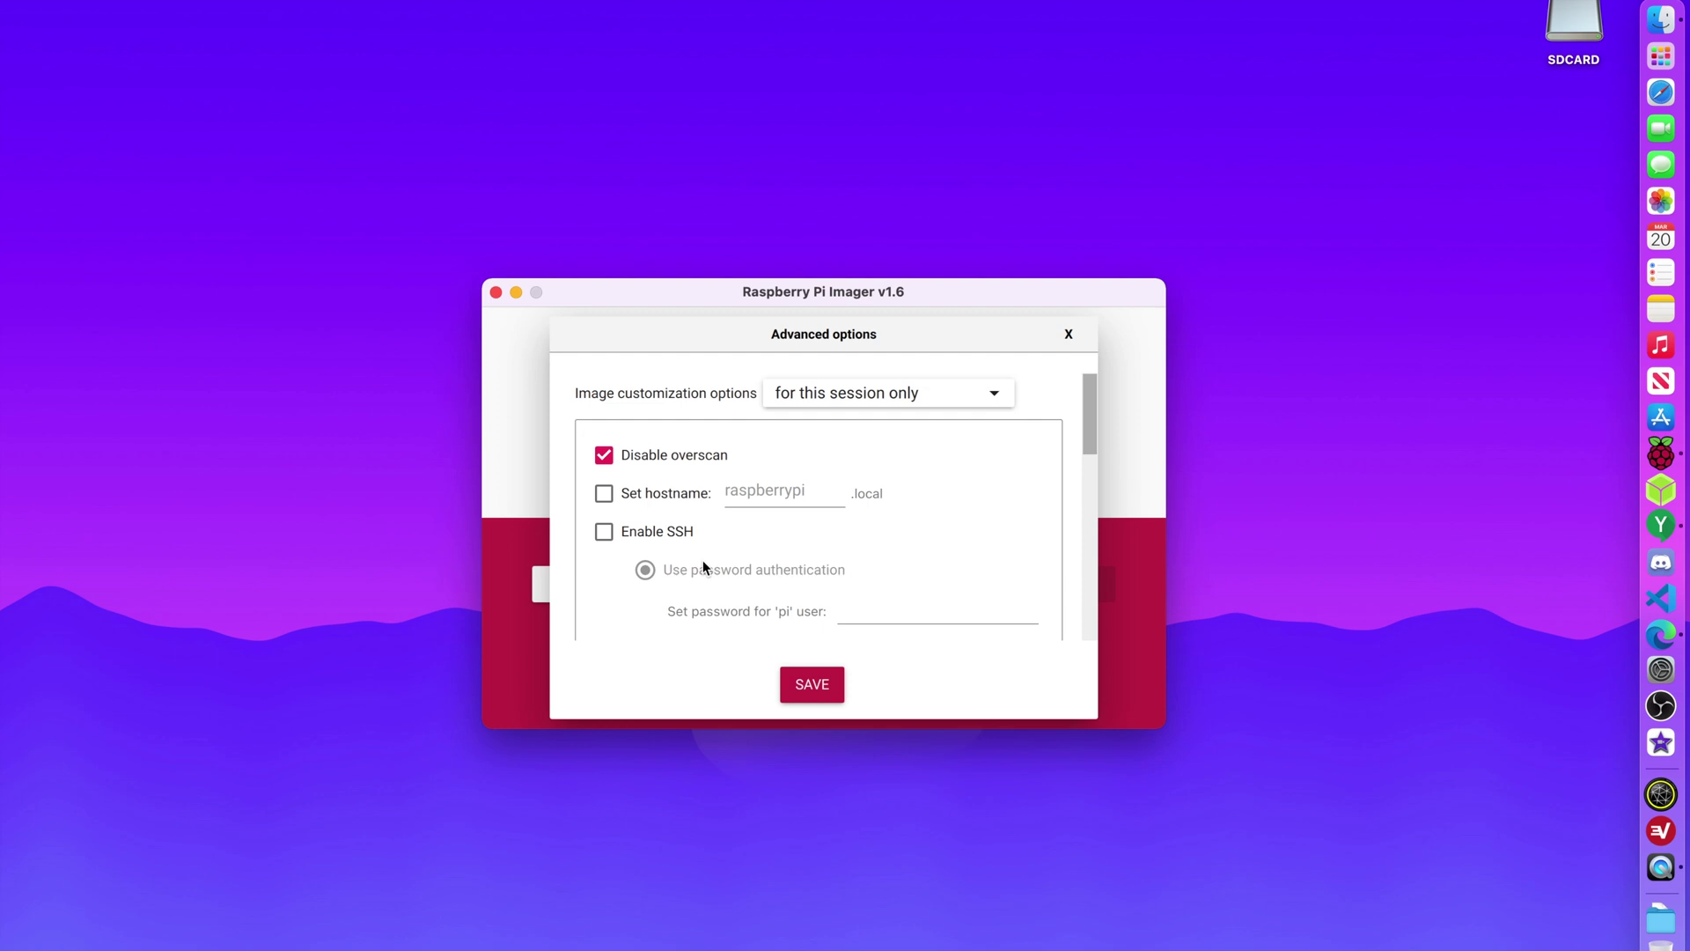
left_click(847, 394)
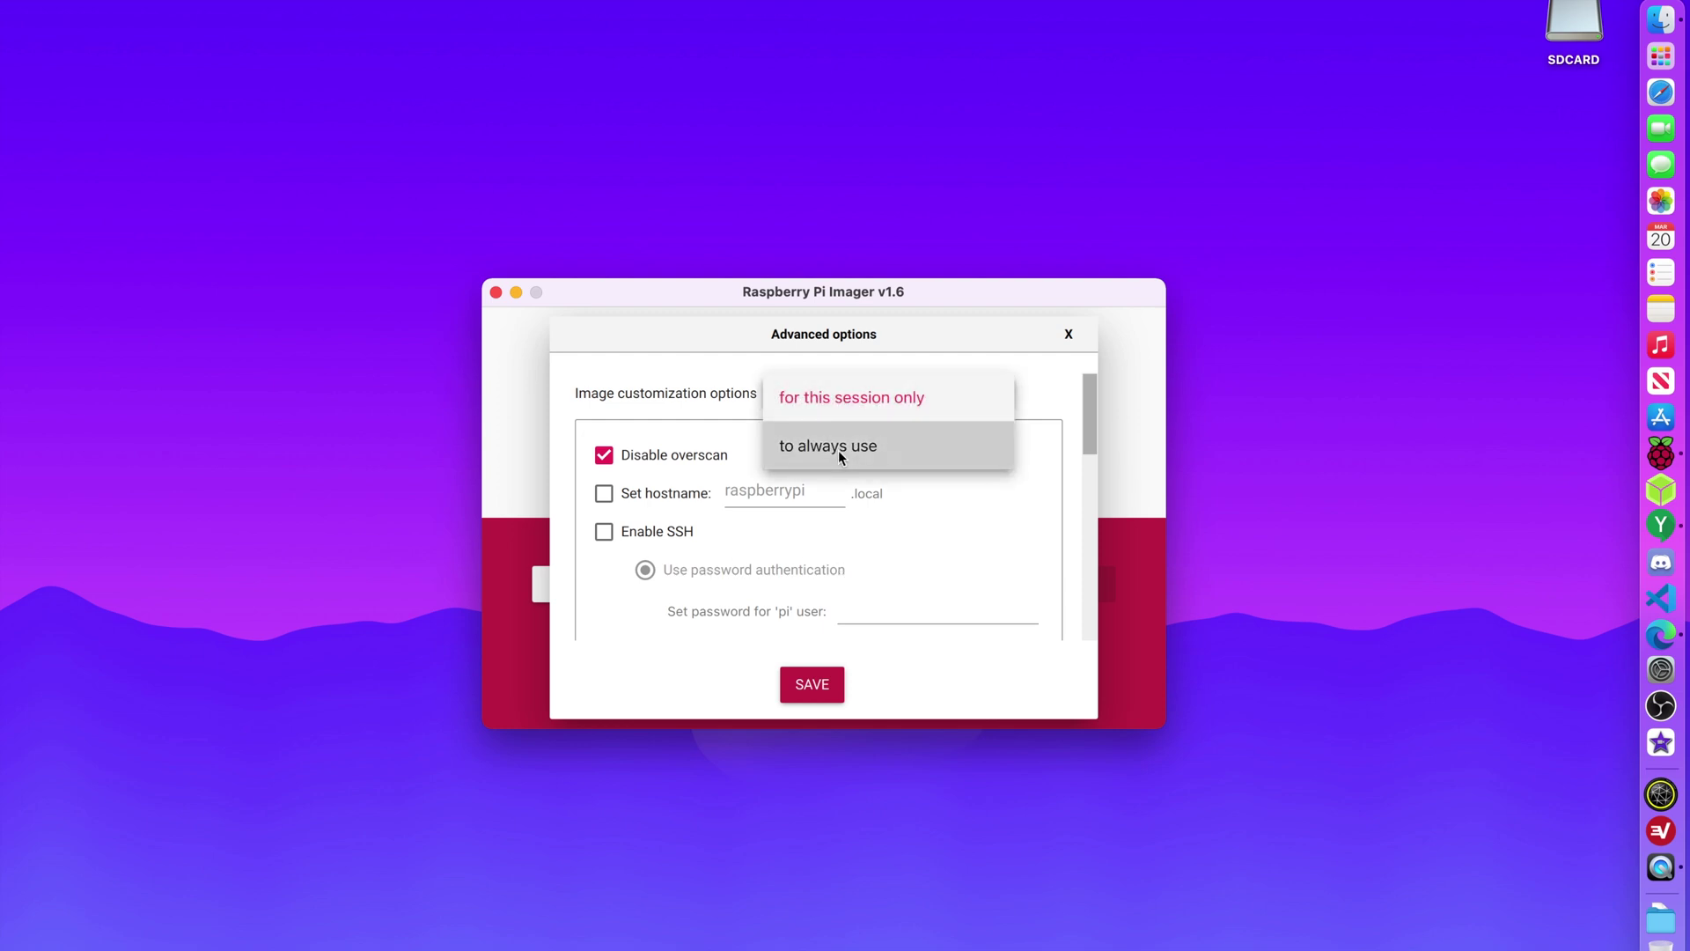
left_click(855, 404)
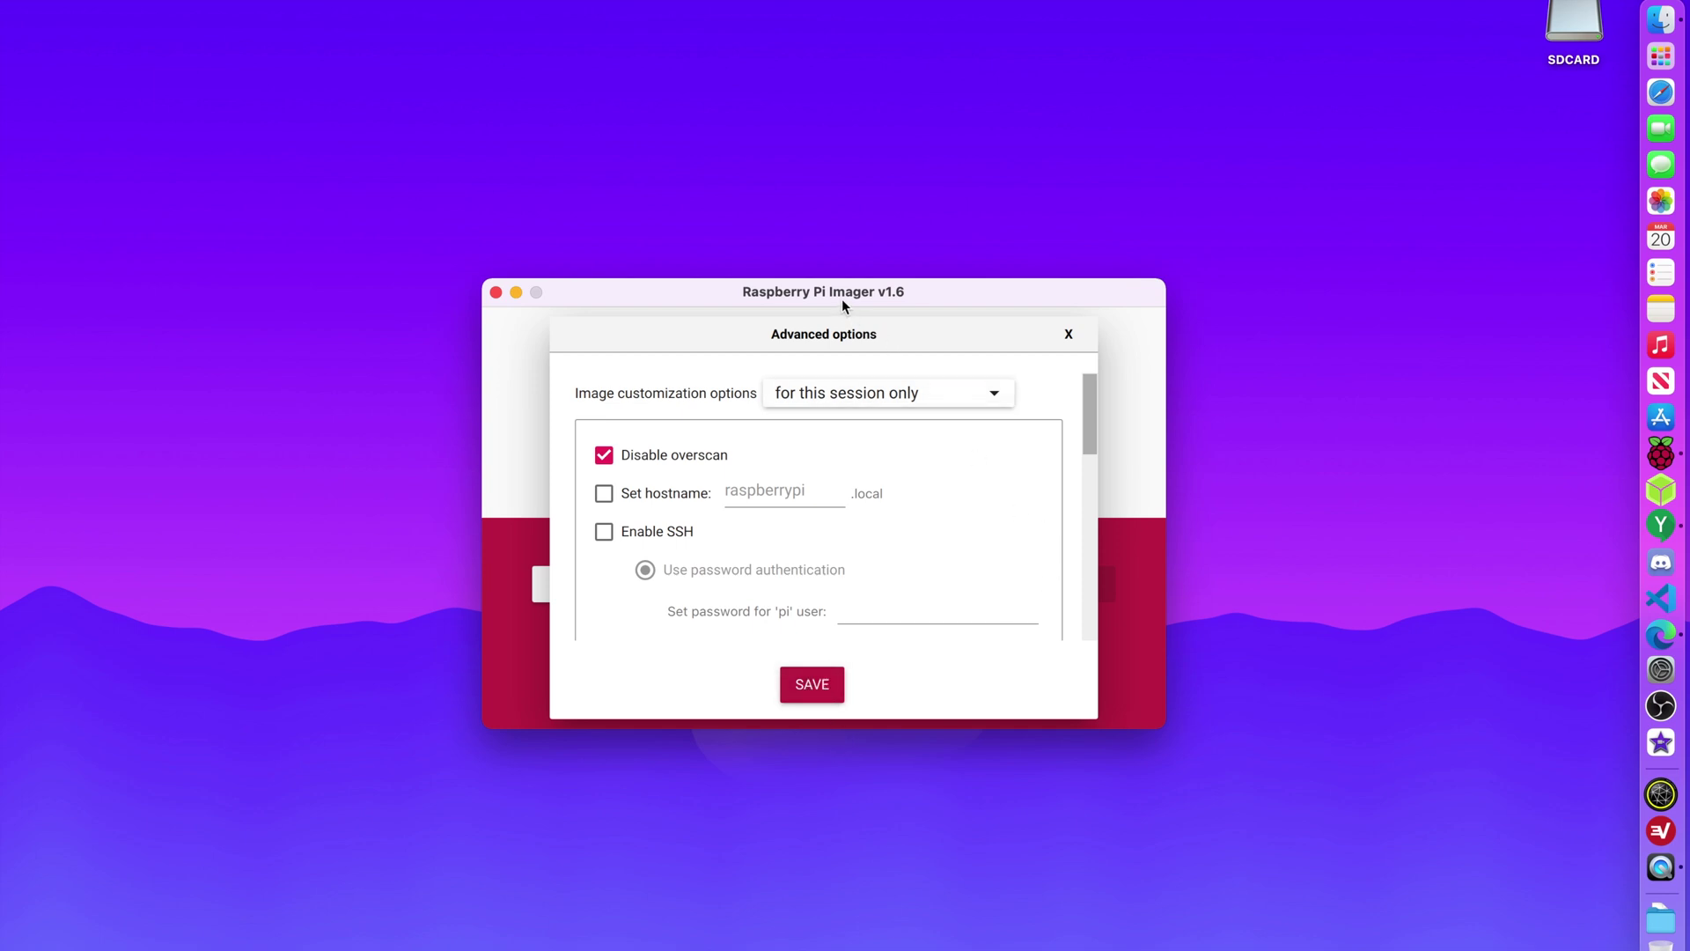
left_click_drag(841, 299, 841, 308)
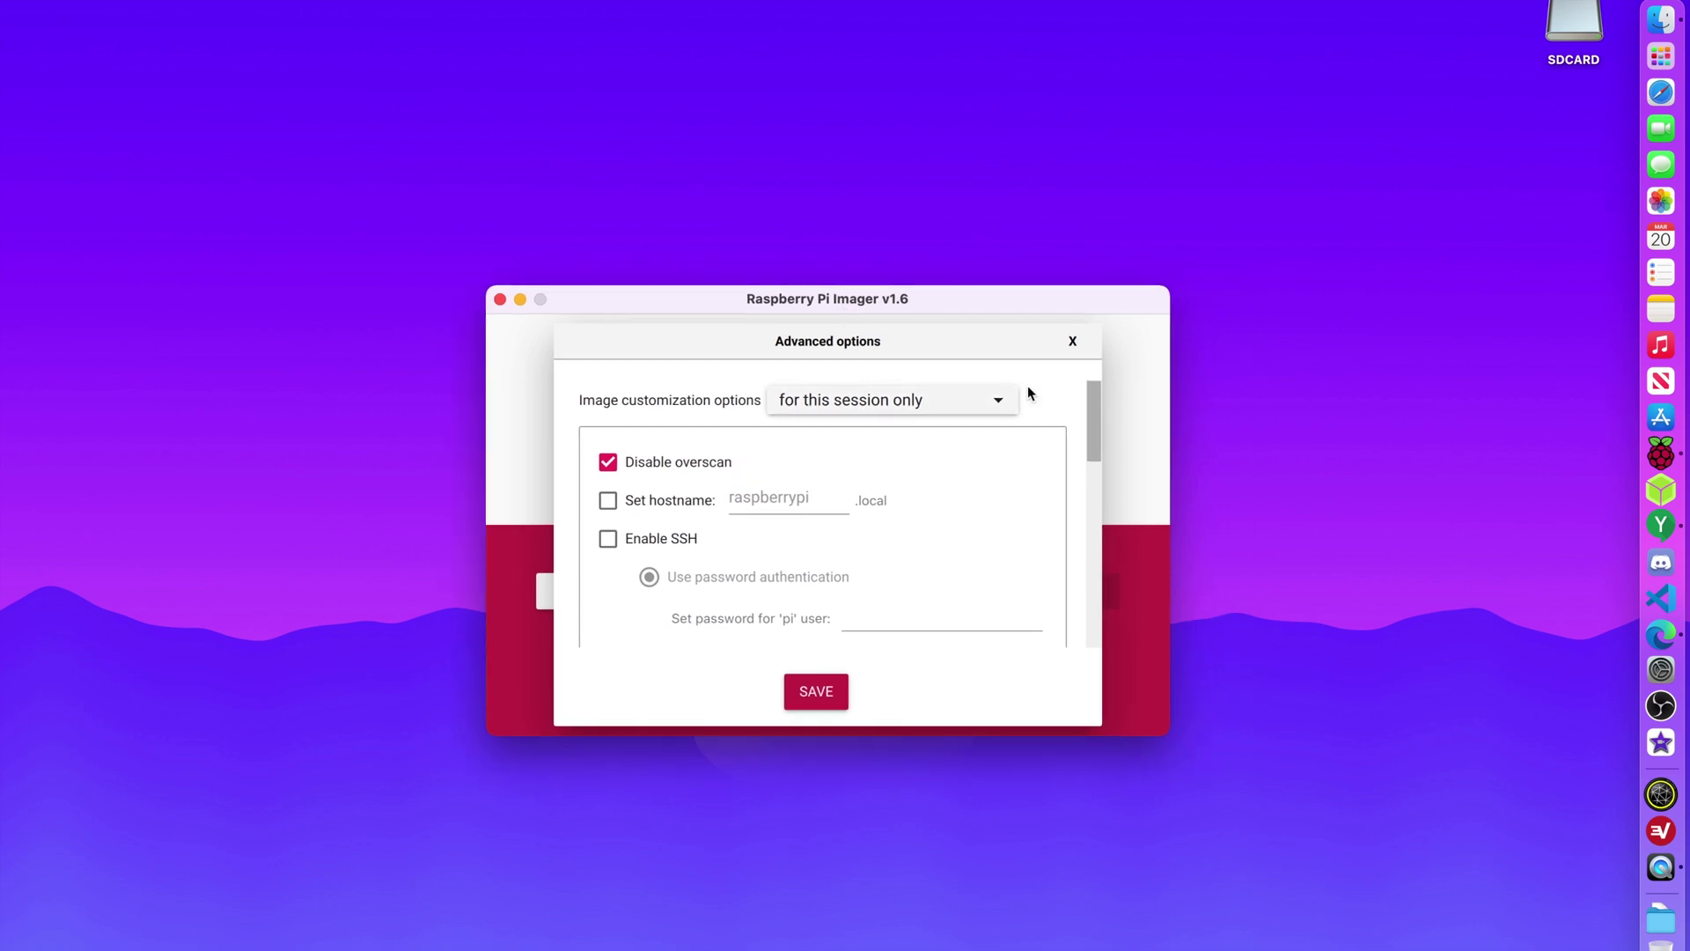
left_click(1073, 342)
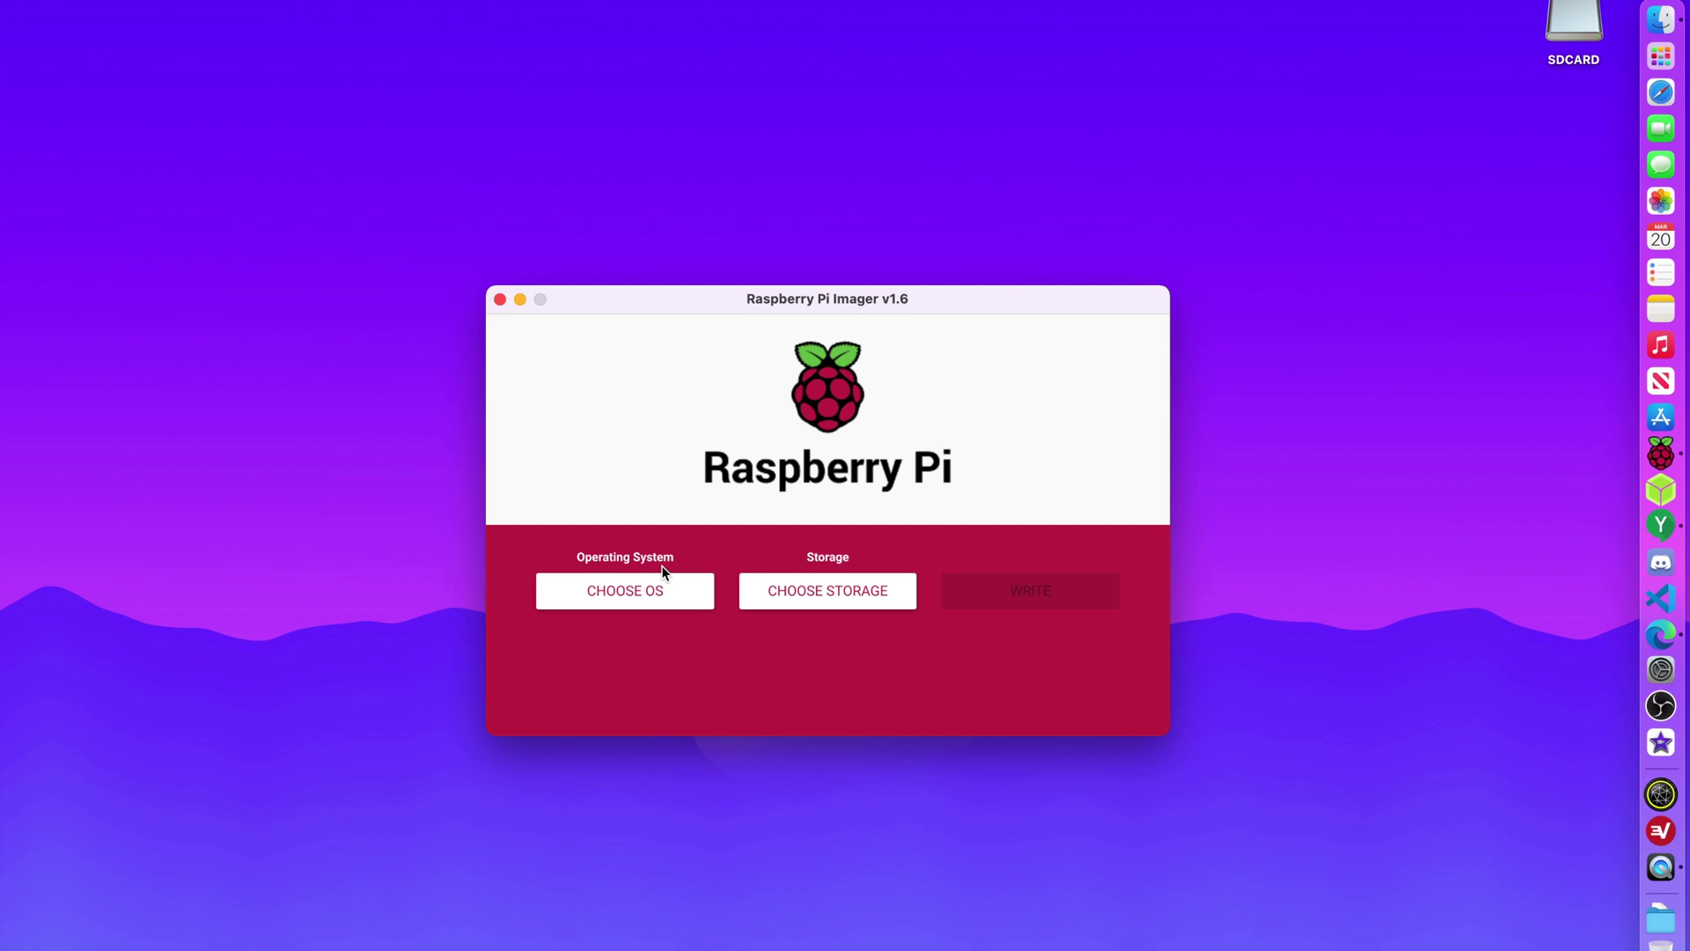
key("super+shift+x")
scroll(690, 584, "down", 15)
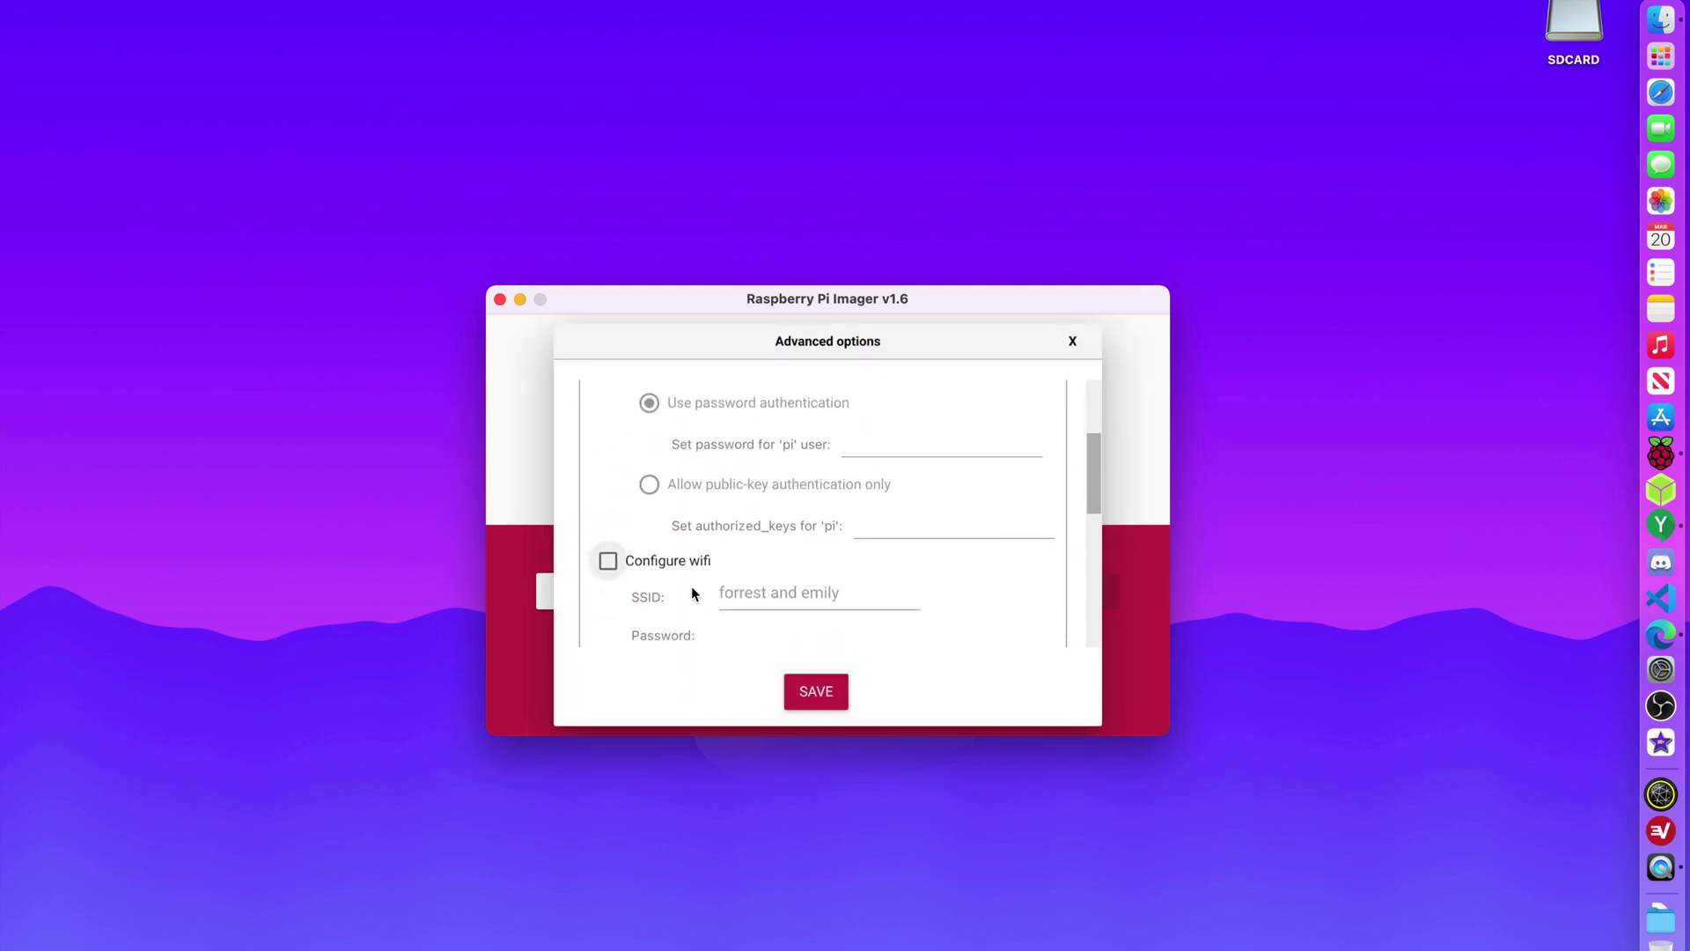
scroll(825, 564, "down", 3)
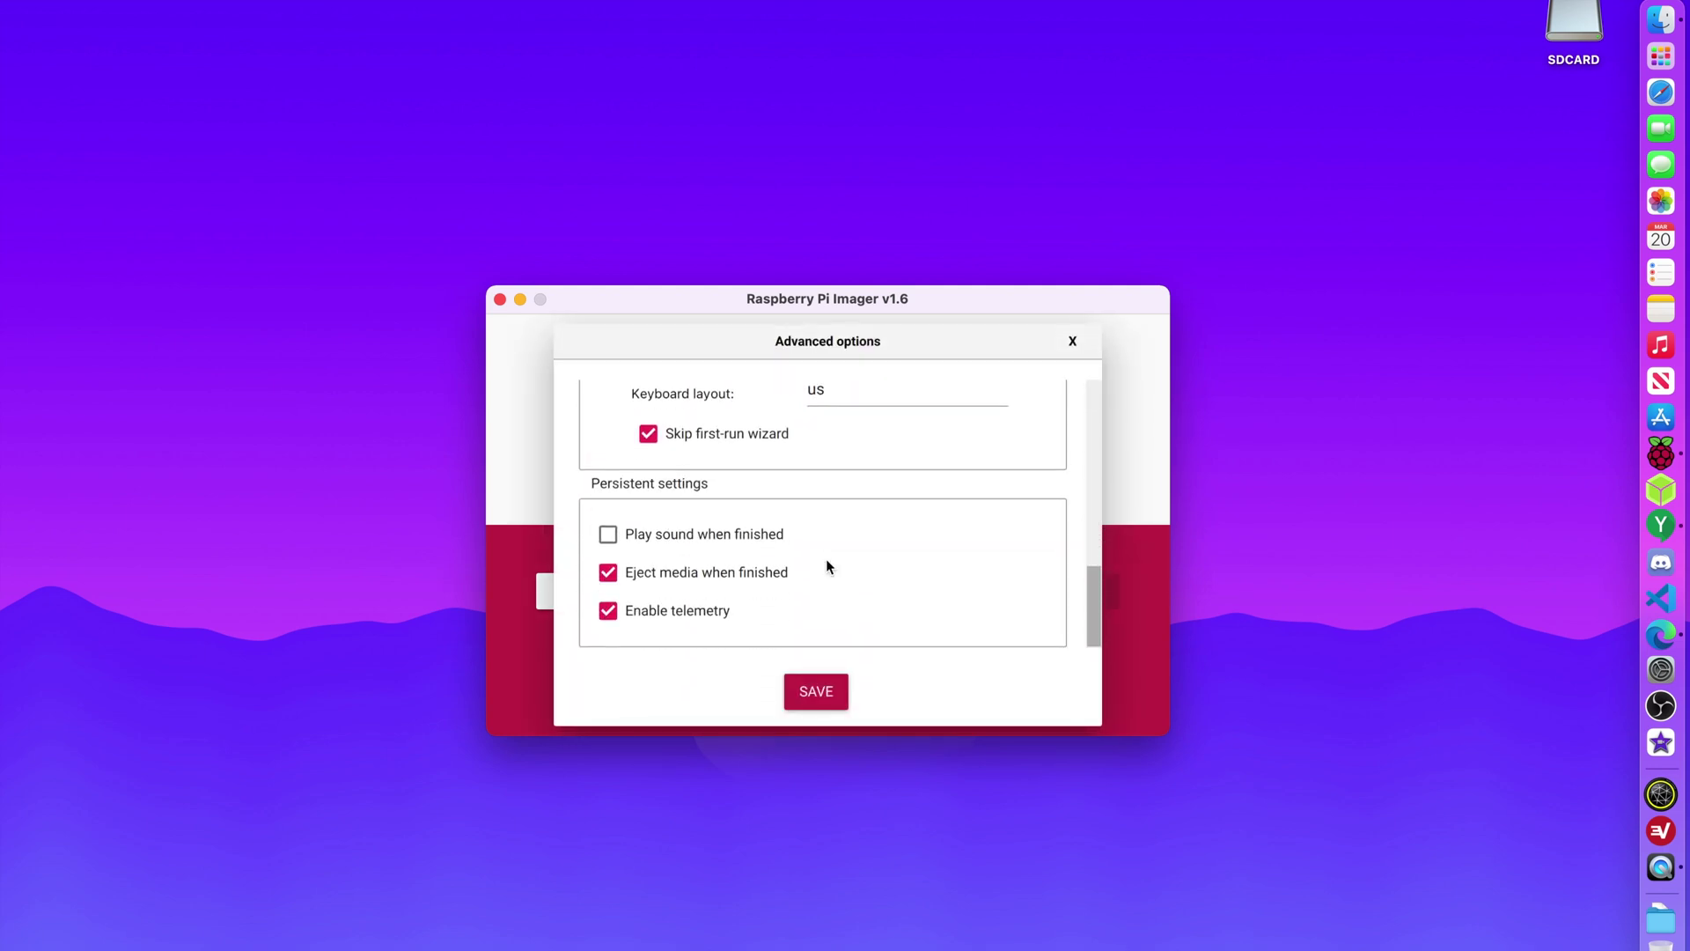
scroll(826, 564, "up", 20)
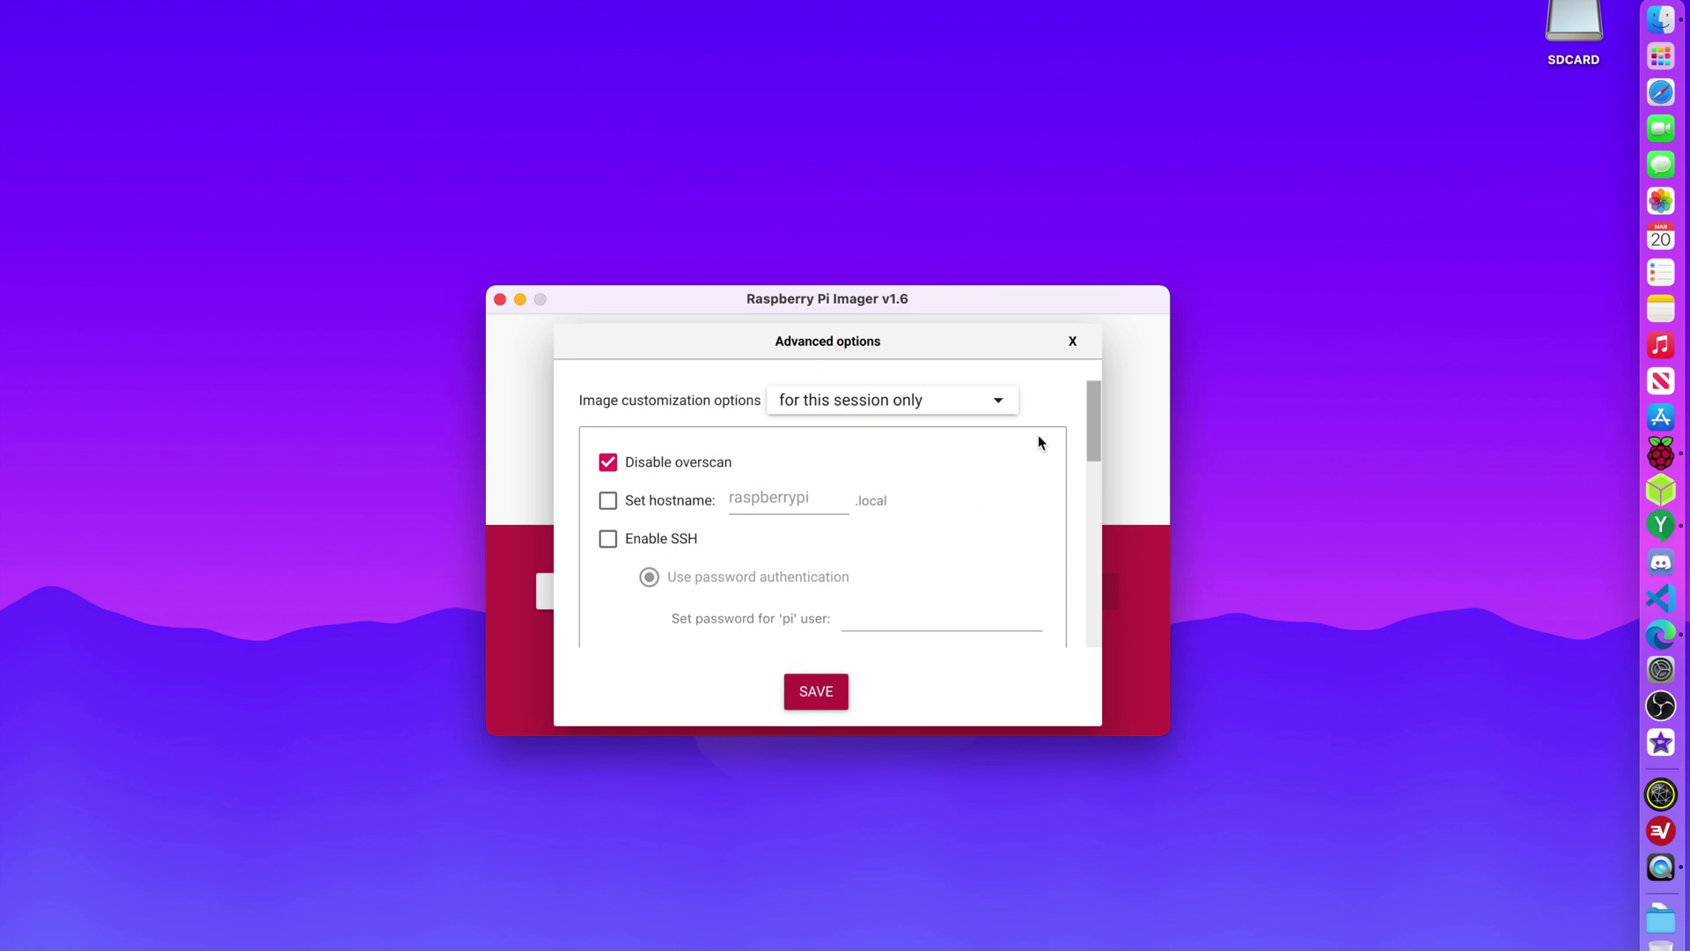
left_click(1074, 343)
Choose Raspberry Pi OS (32-bit) as the OS and the SanDisk Ultra USB stick as storage.
left_click(669, 595)
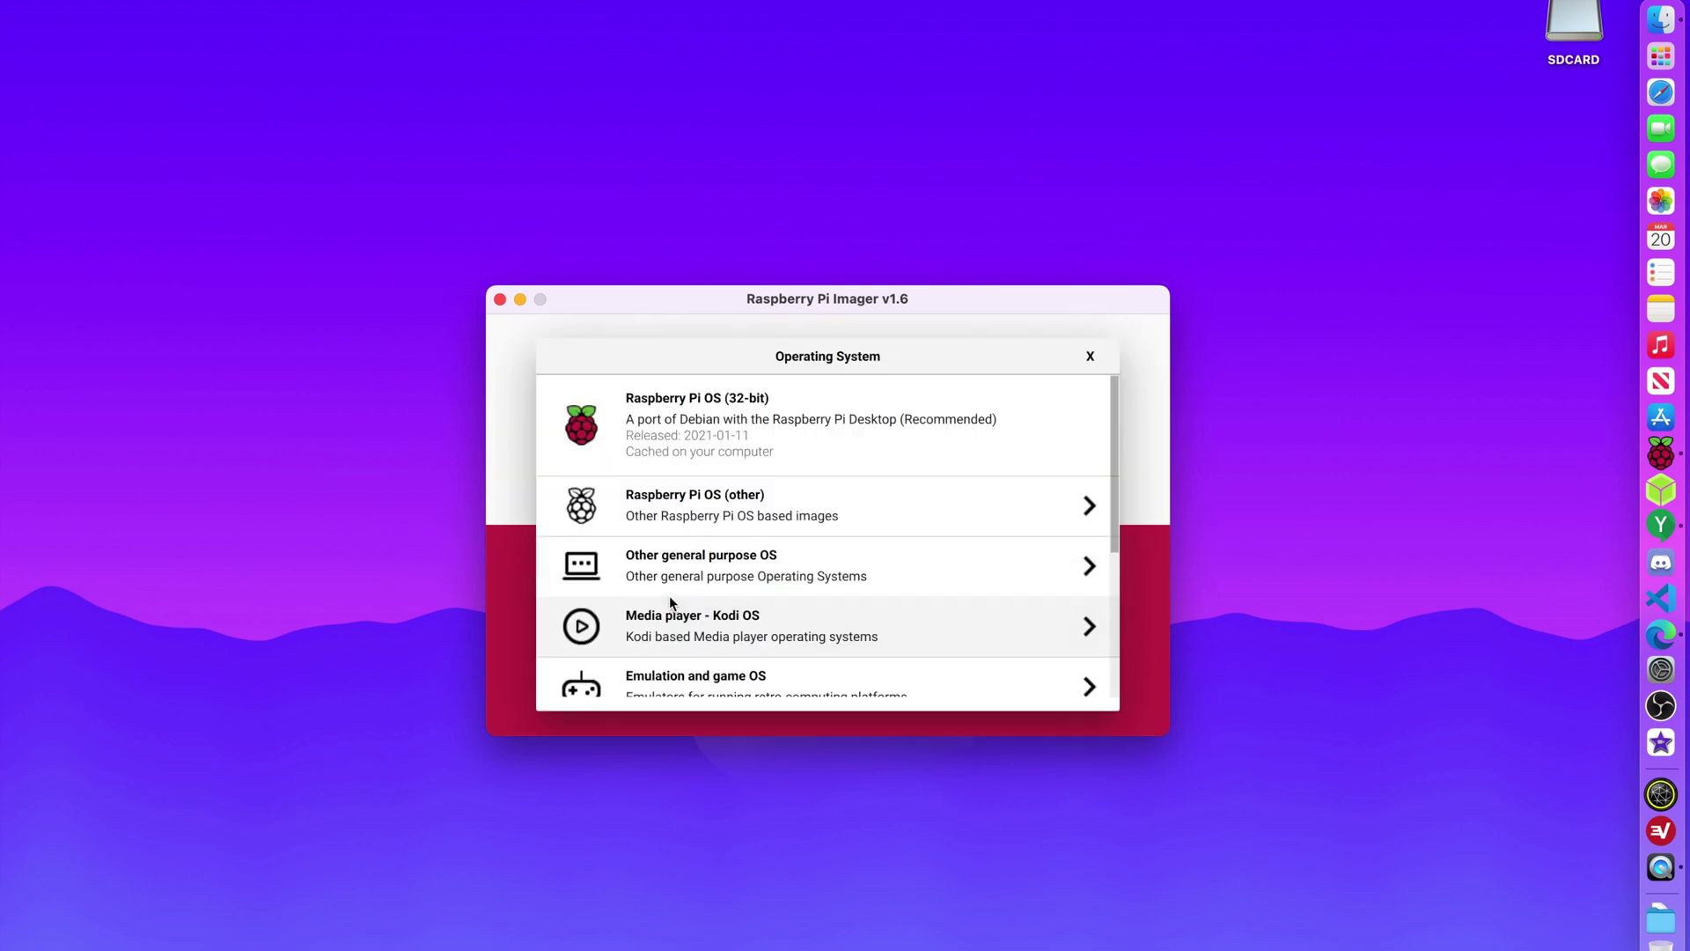
left_click(764, 458)
left_click(853, 600)
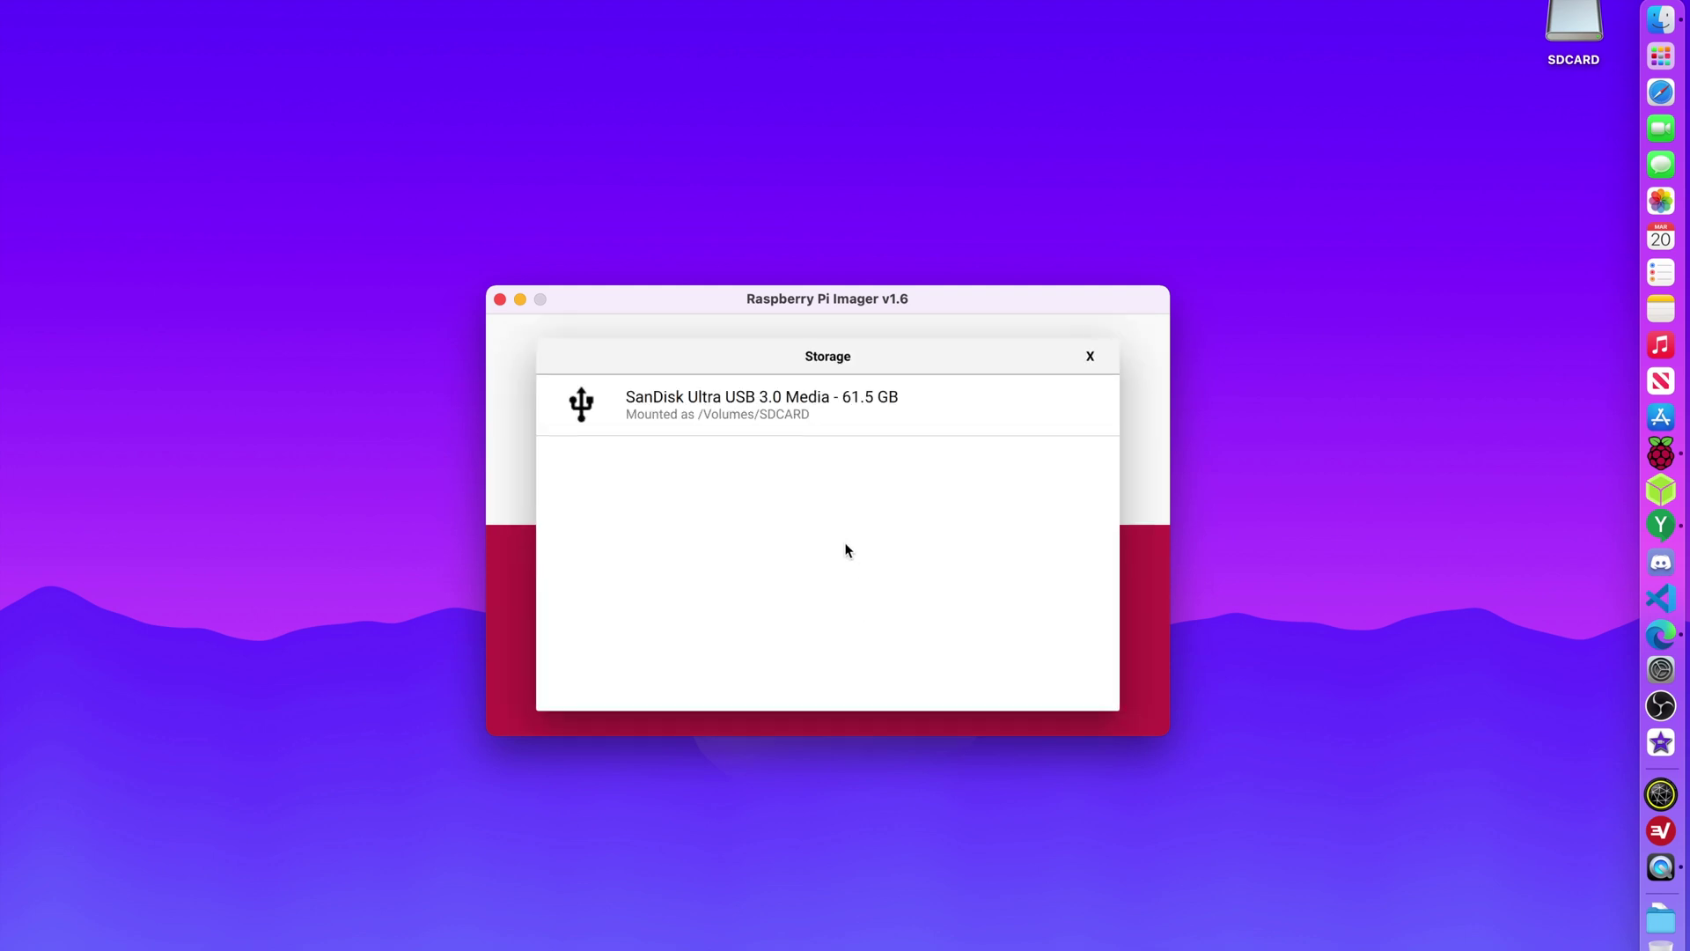
left_click(759, 412)
Start the write, confirm erasing the stick, and authorise with the administrator password.
left_click(1023, 589)
left_click(865, 588)
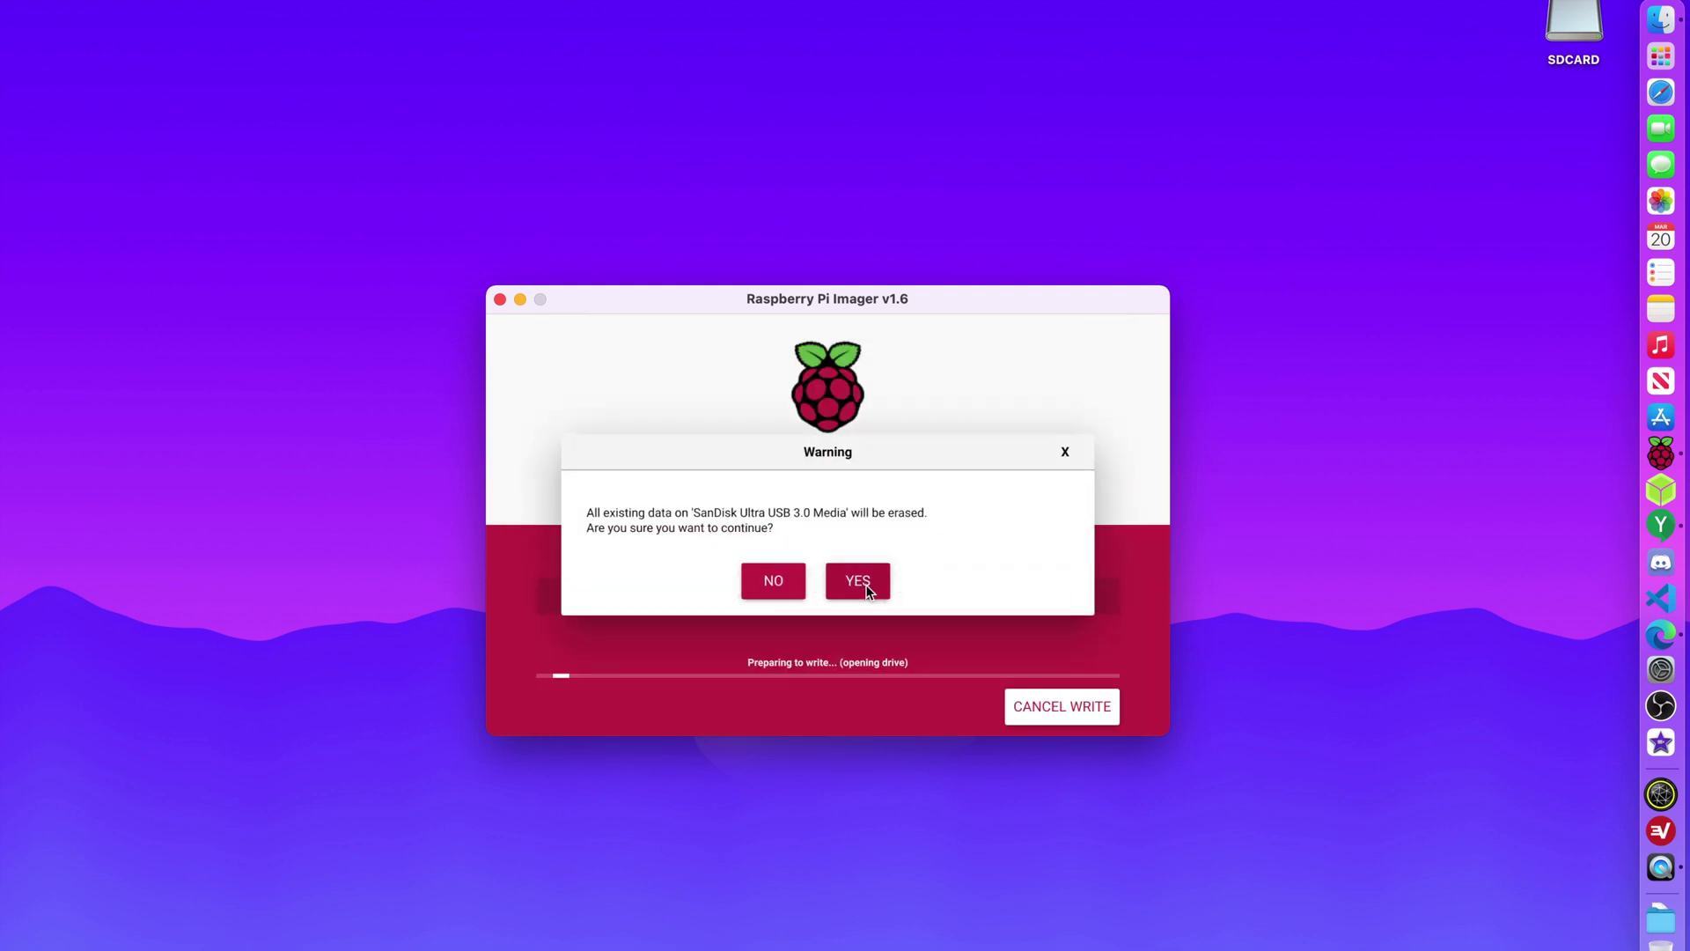
type("•")
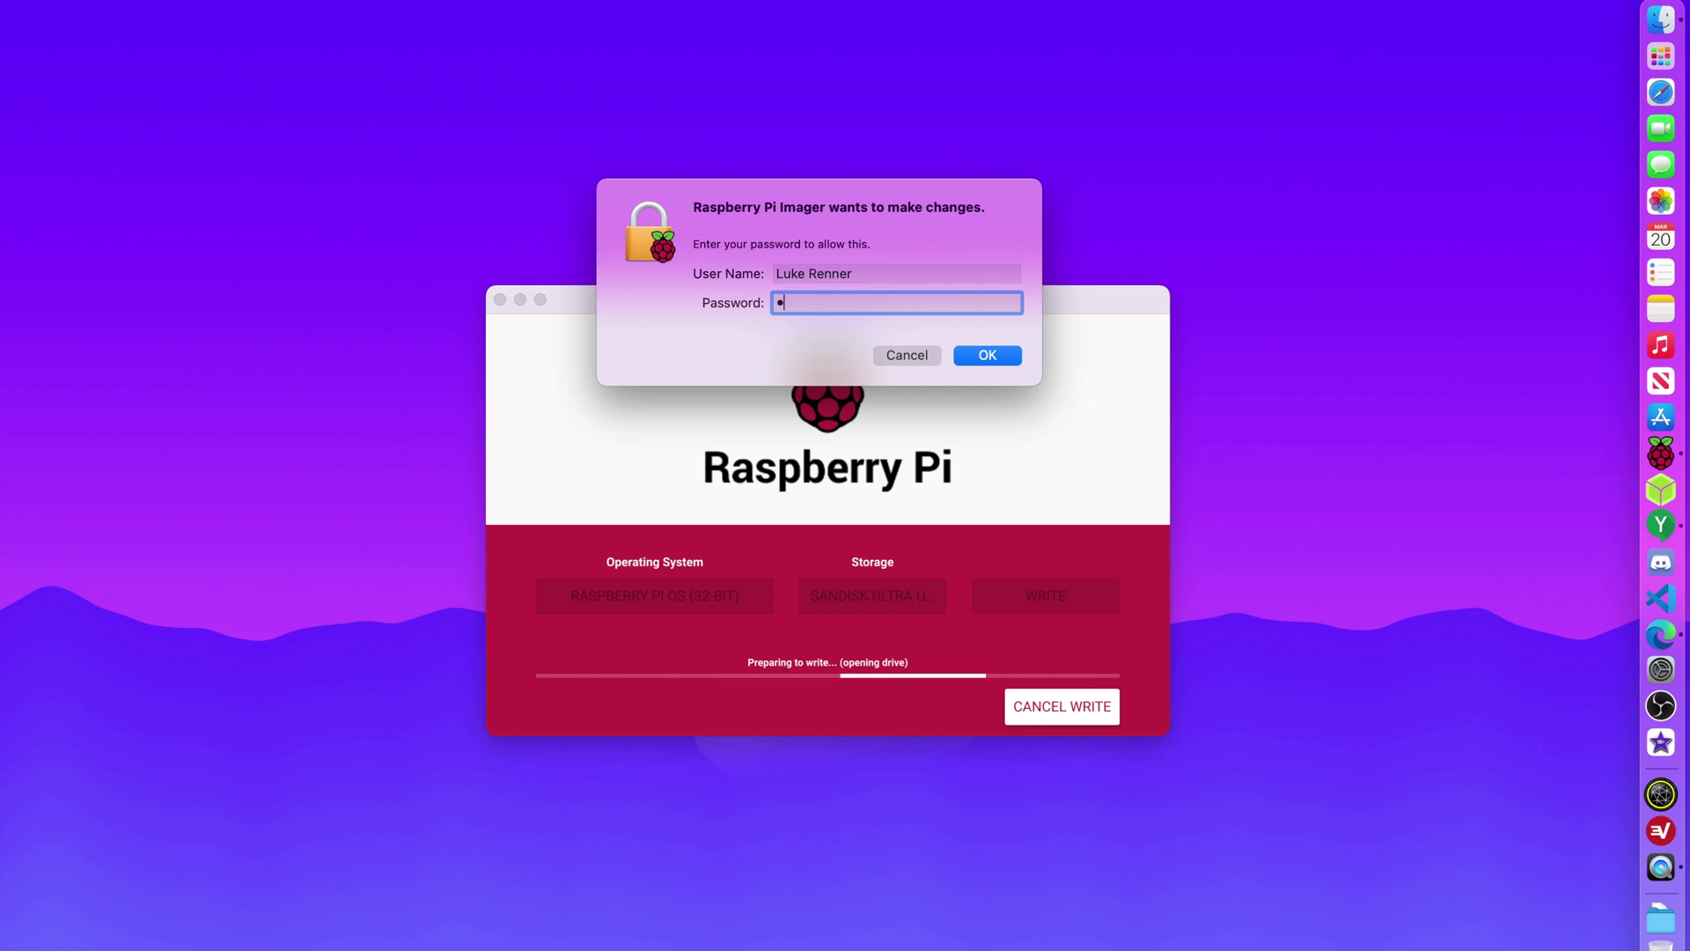
type("•••••••••••")
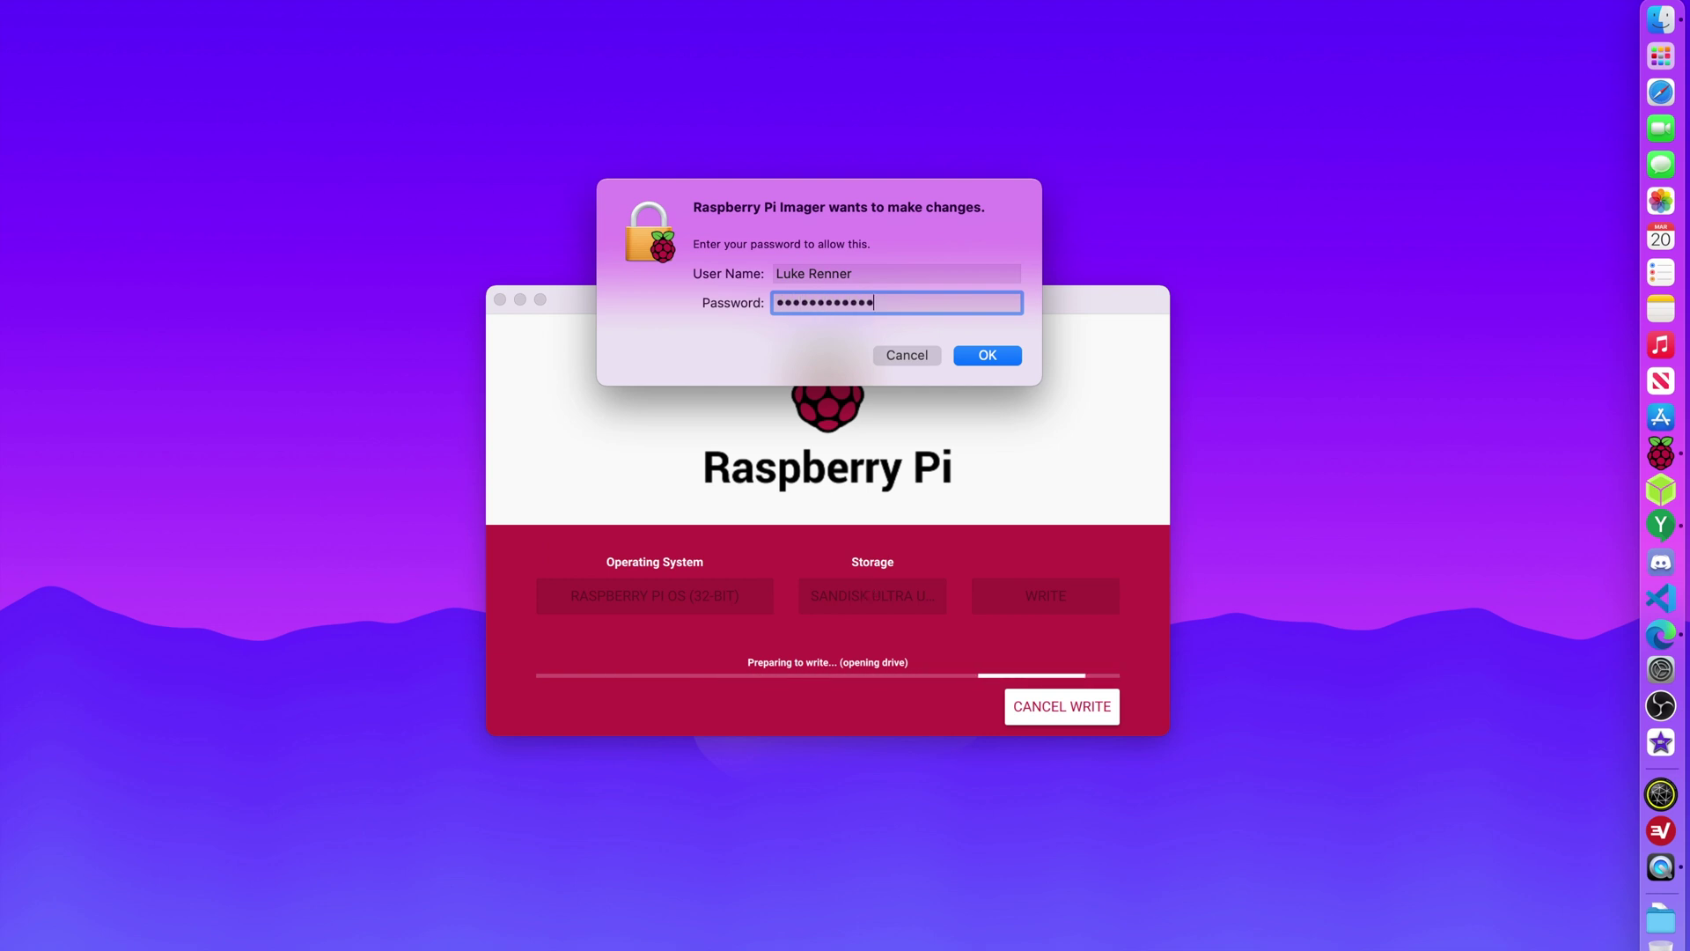
key("Return")
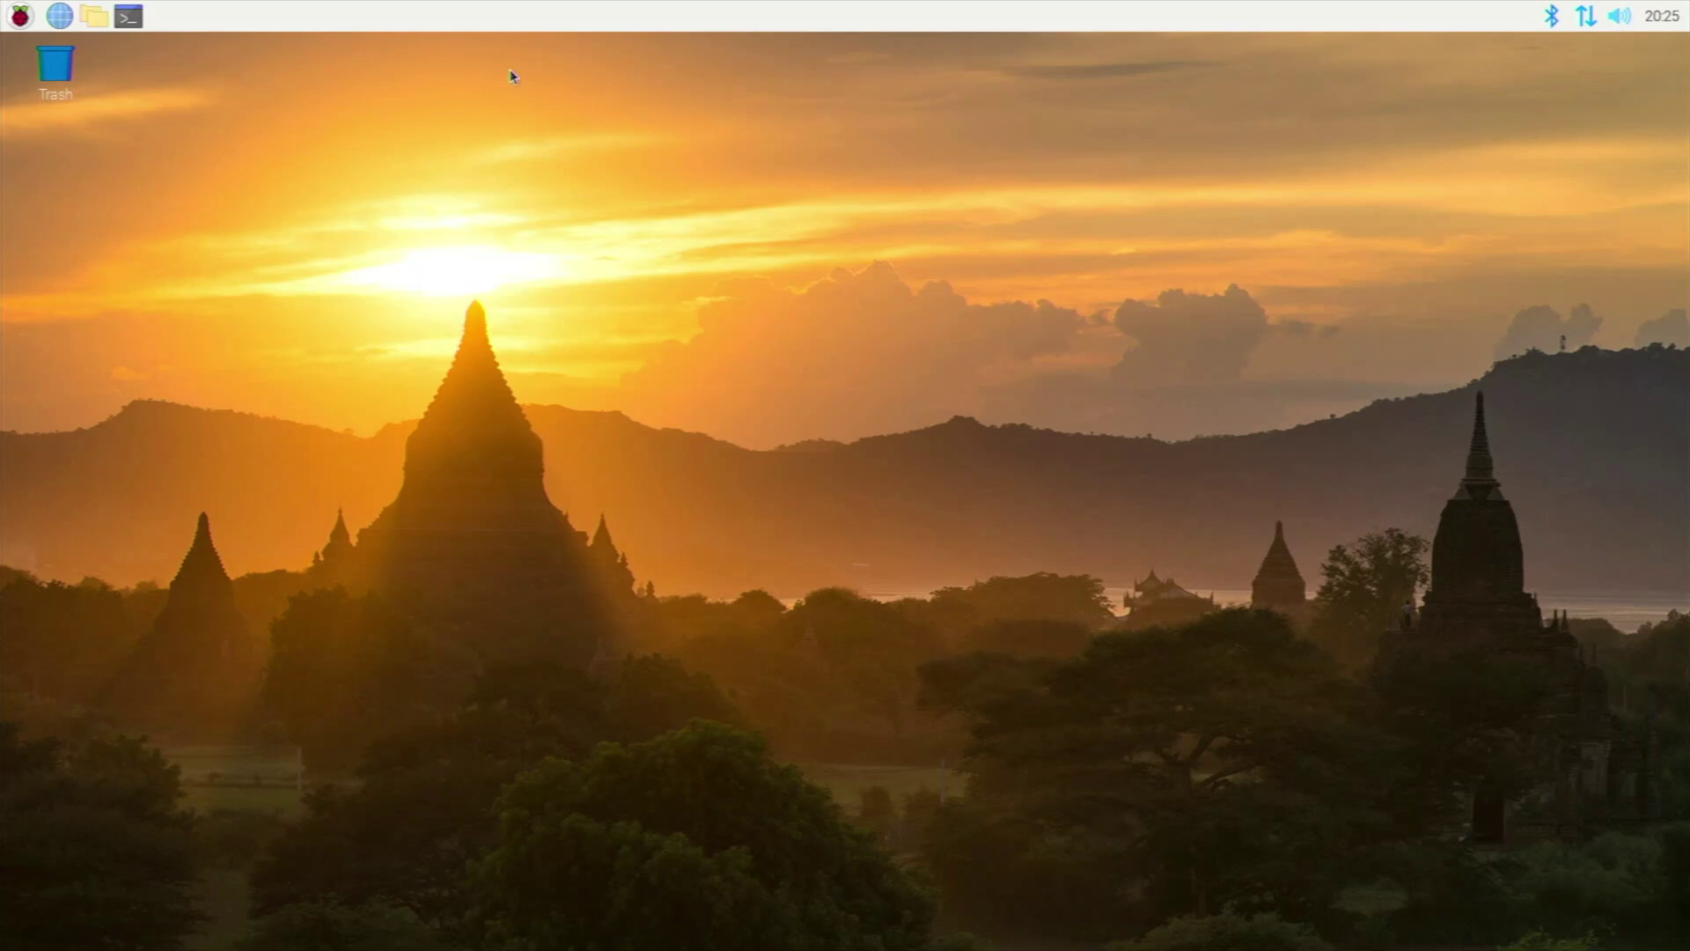
On the booted Pi desktop, open and dismiss the applications menu, then launch Terminal from the taskbar.
left_click(7, 15)
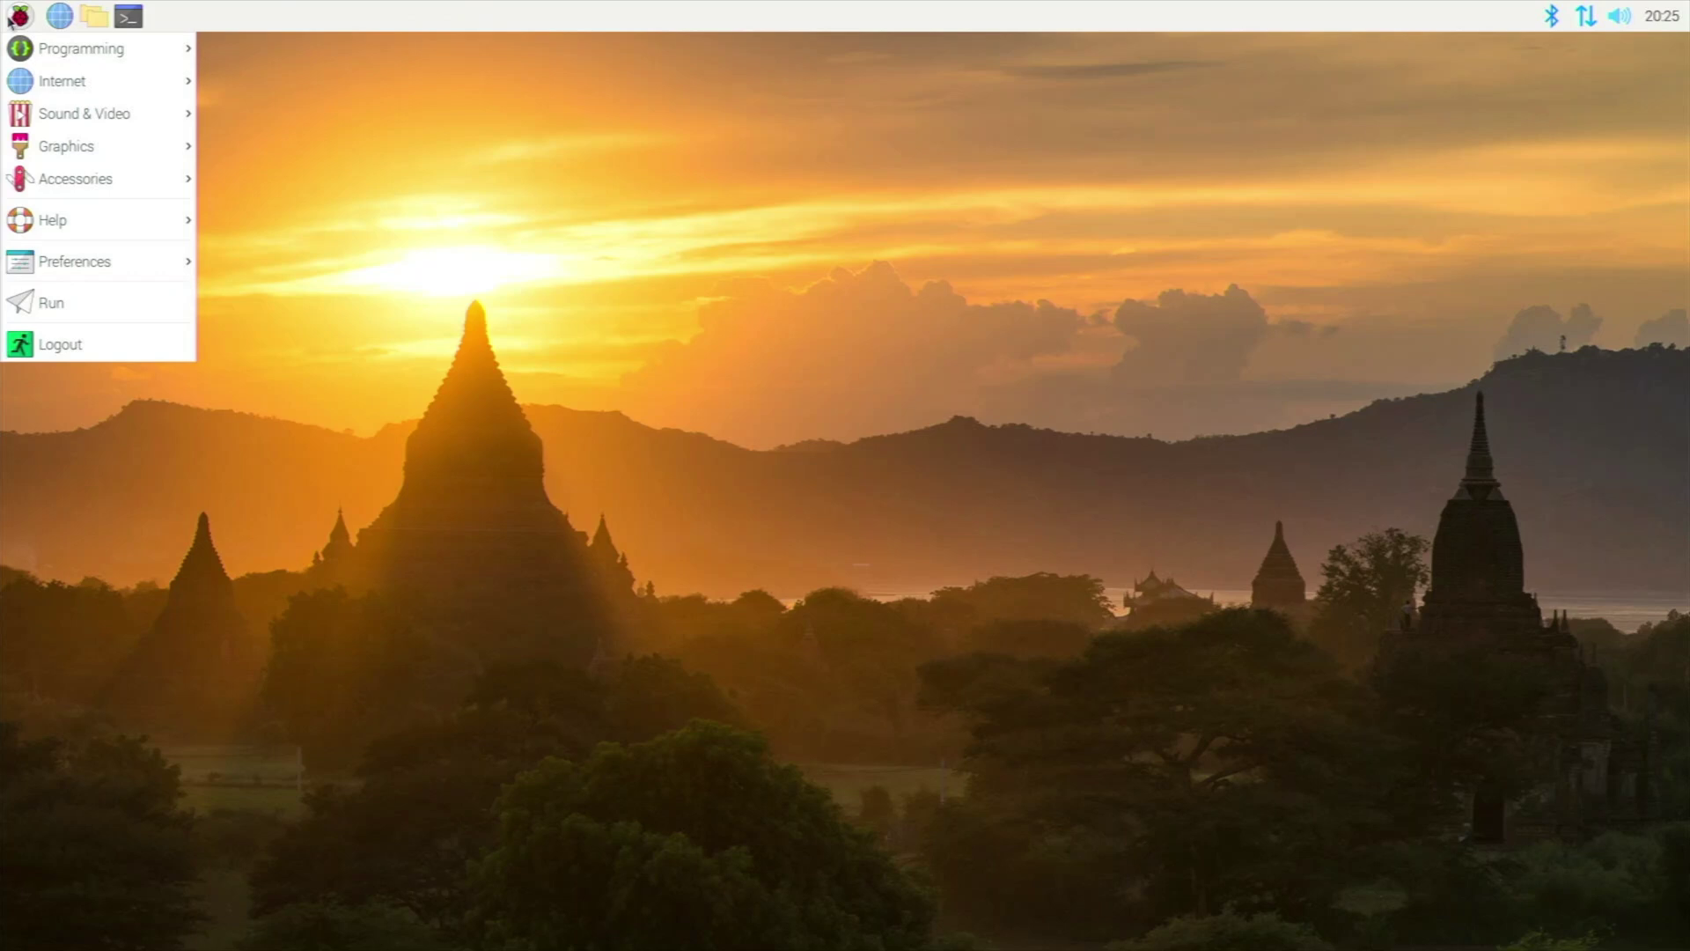
left_click(334, 215)
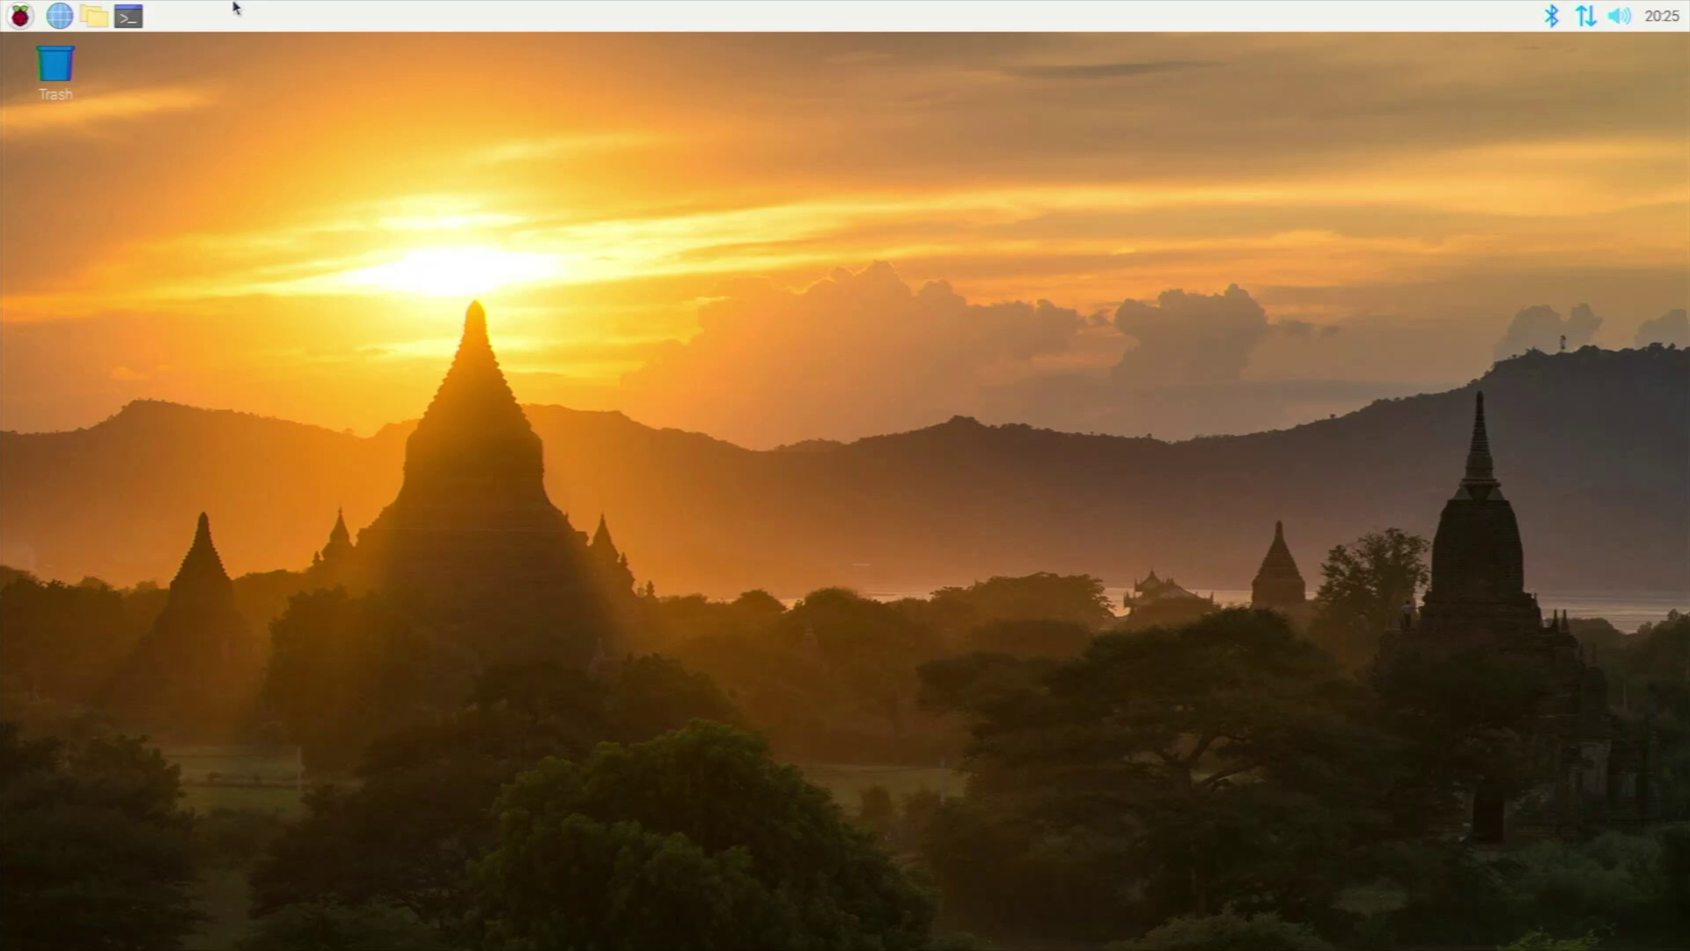
left_click(132, 16)
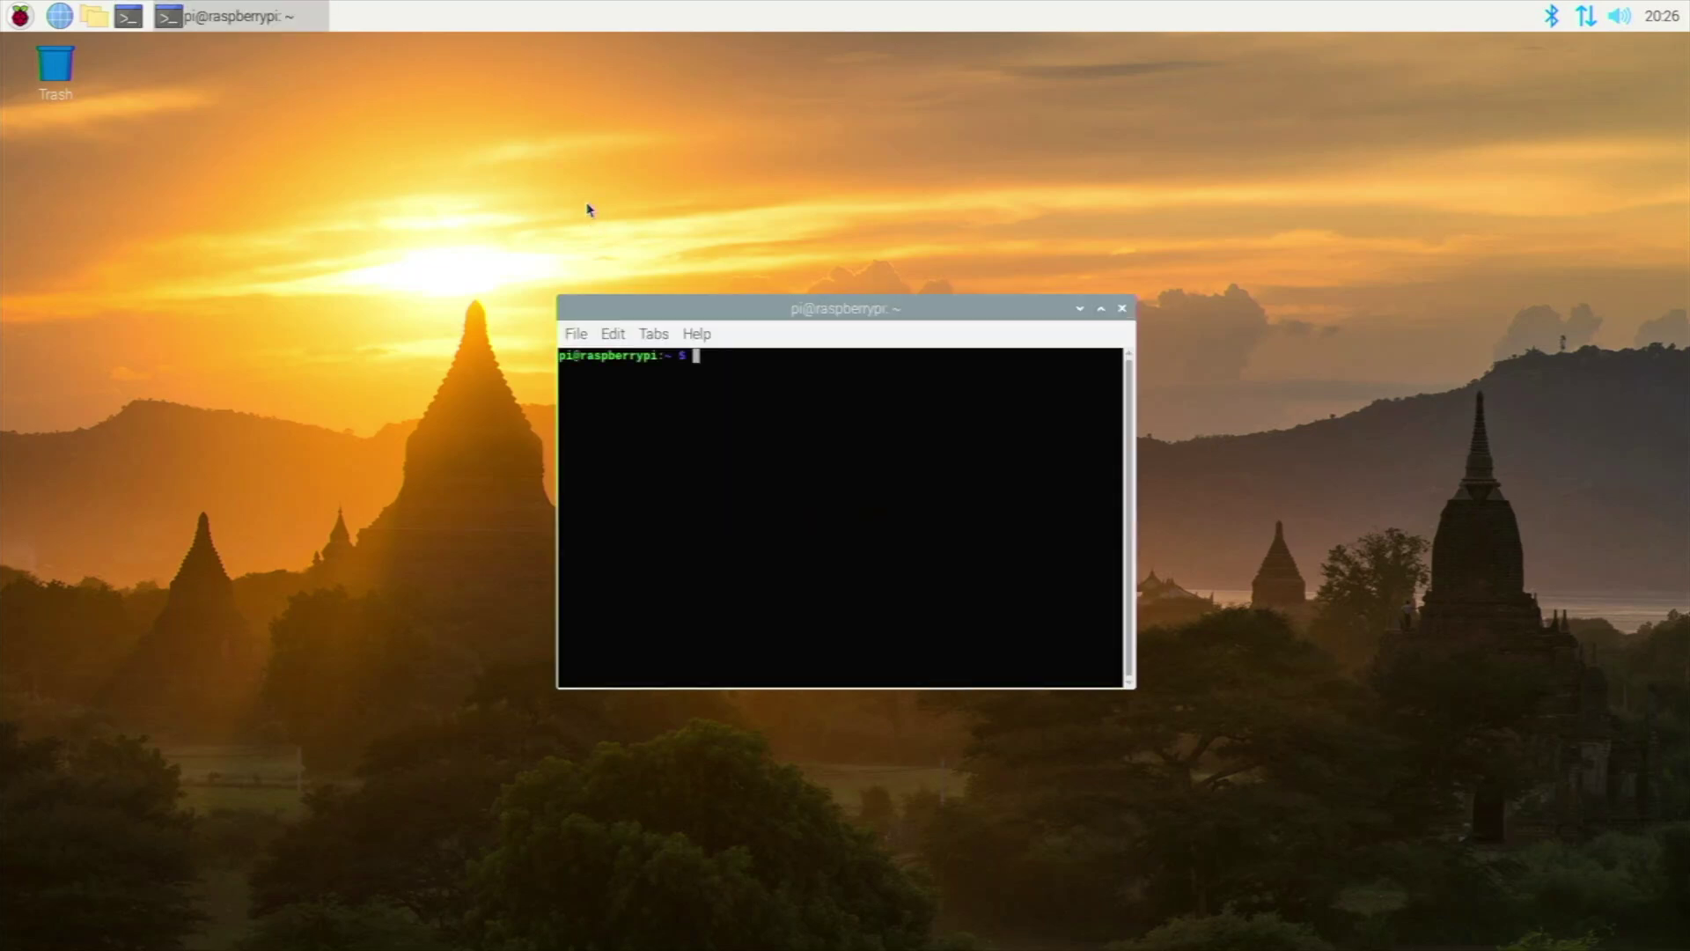
Run 'sudo apt install rpi-imager' and accept installing the listed packages.
type("sudo apt install")
key("BackSpace")
key("BackSpace")
key("BackSpace")
key("BackSpace")
key("BackSpace")
key("BackSpace")
key("BackSpace")
key("BackSpace")
key("BackSpace")
key("BackSpace")
key("BackSpace")
type("apt install rop")
key("BackSpace")
key("BackSpace")
type("pi")
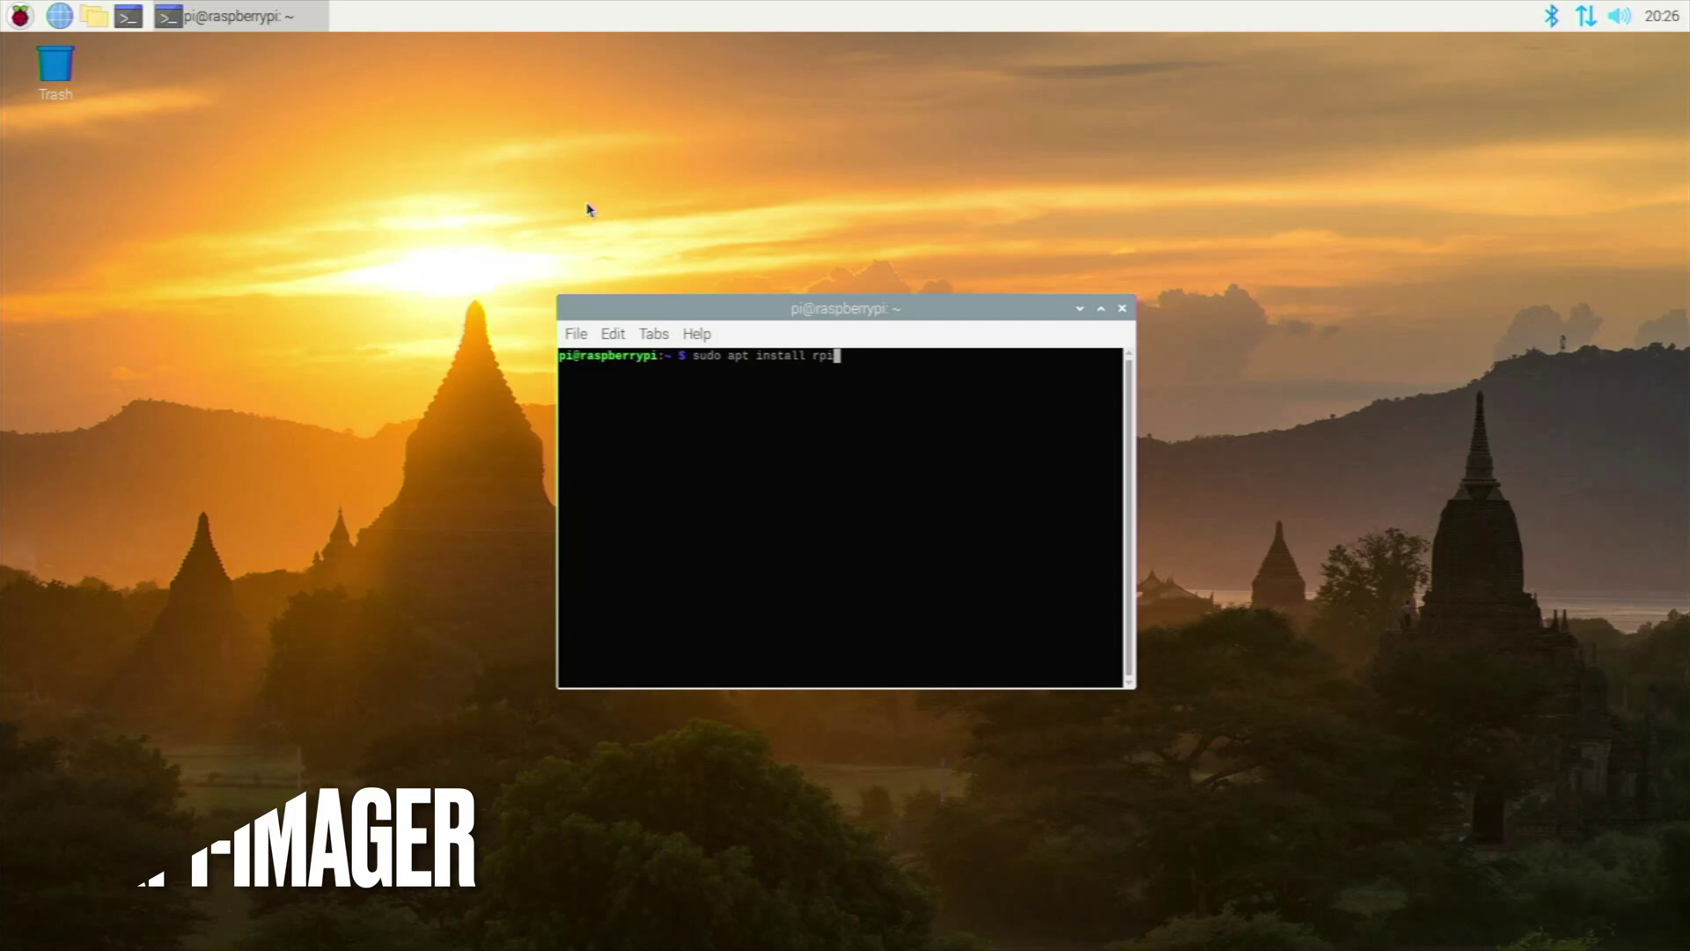
type("-imager")
key("Return")
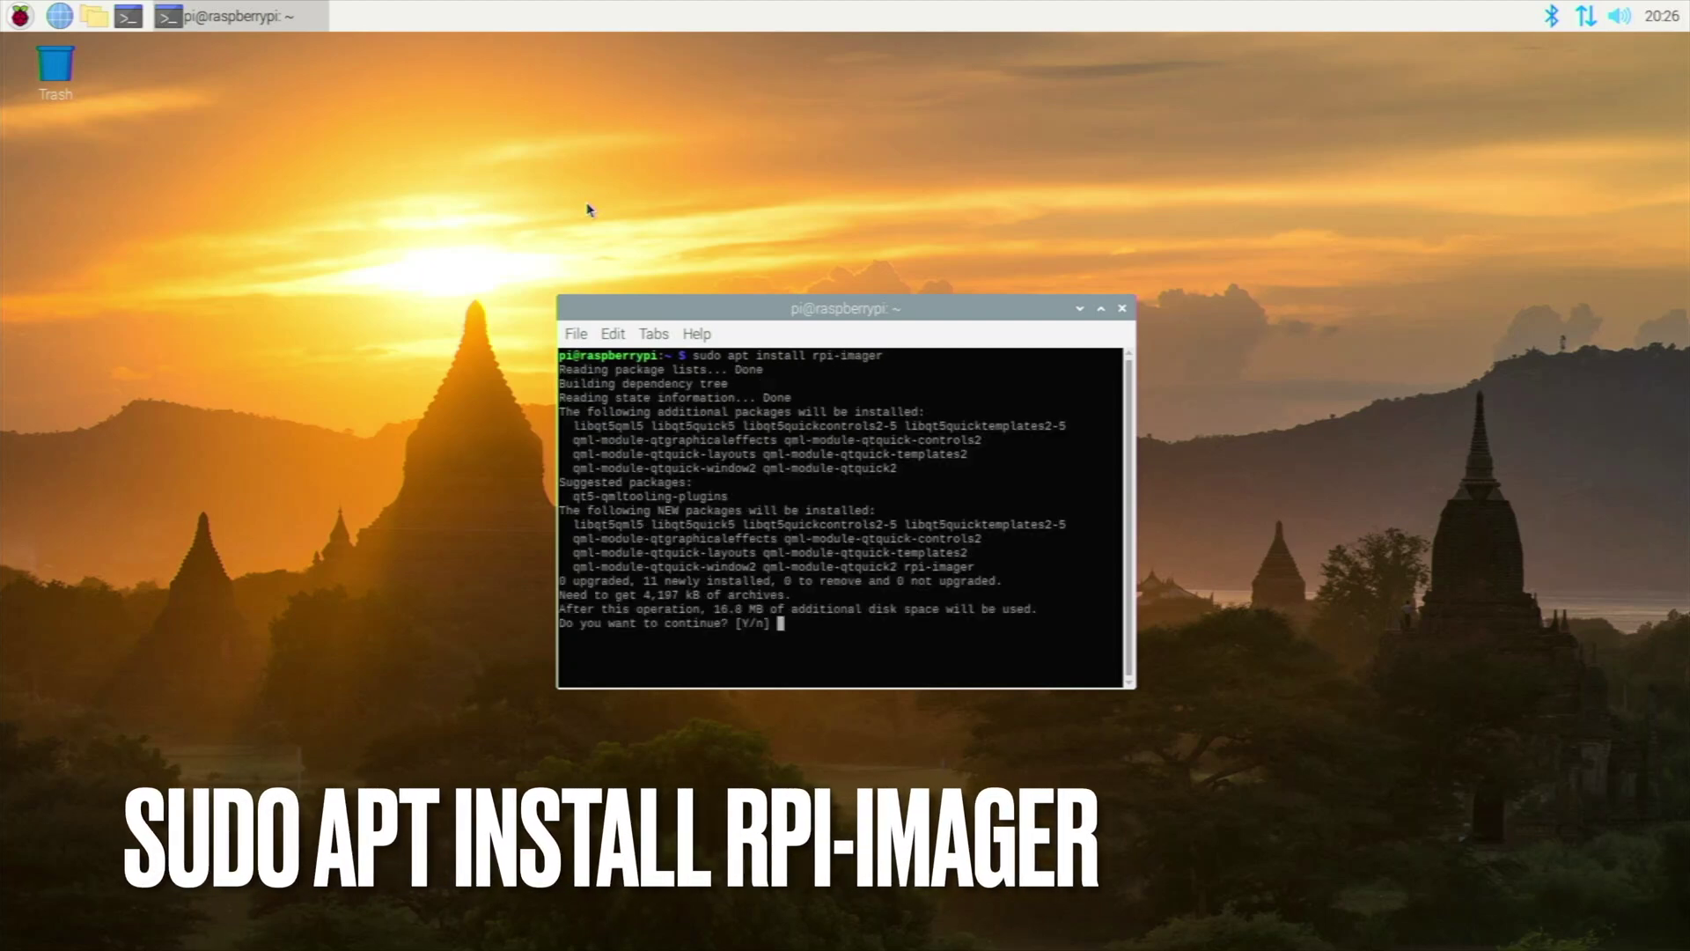
key("Return")
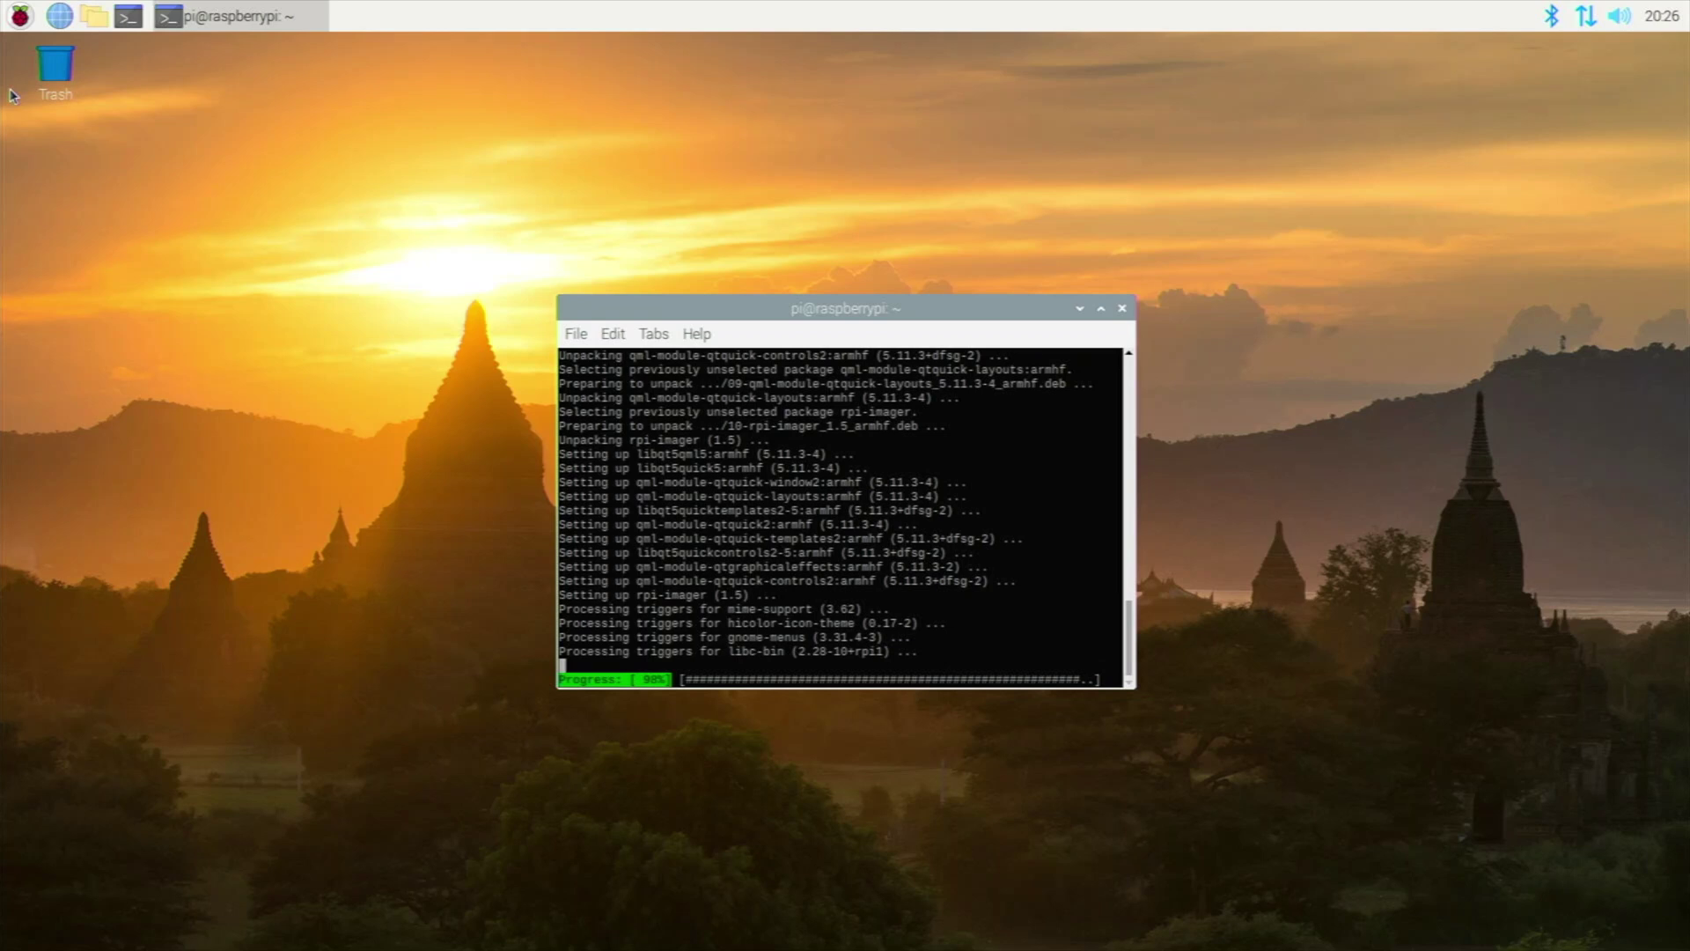
left_click(19, 15)
Launch Imager v1.5 from Accessories and accept the update prompt to visit the website.
mouse_move(120, 178)
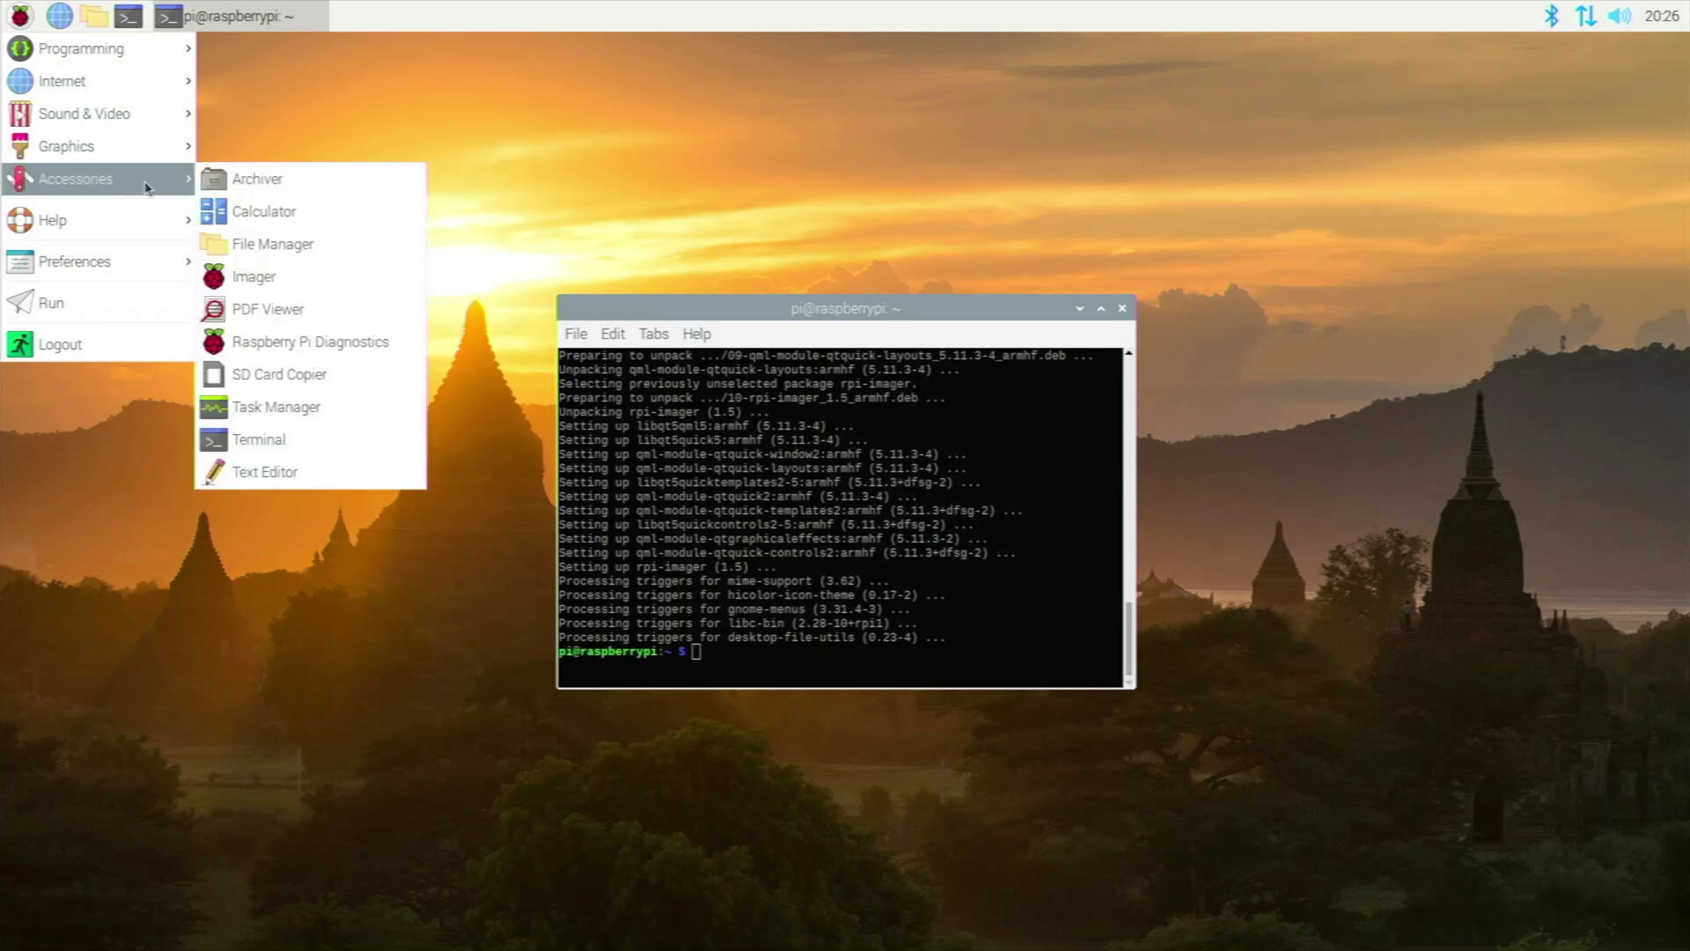
left_click(242, 281)
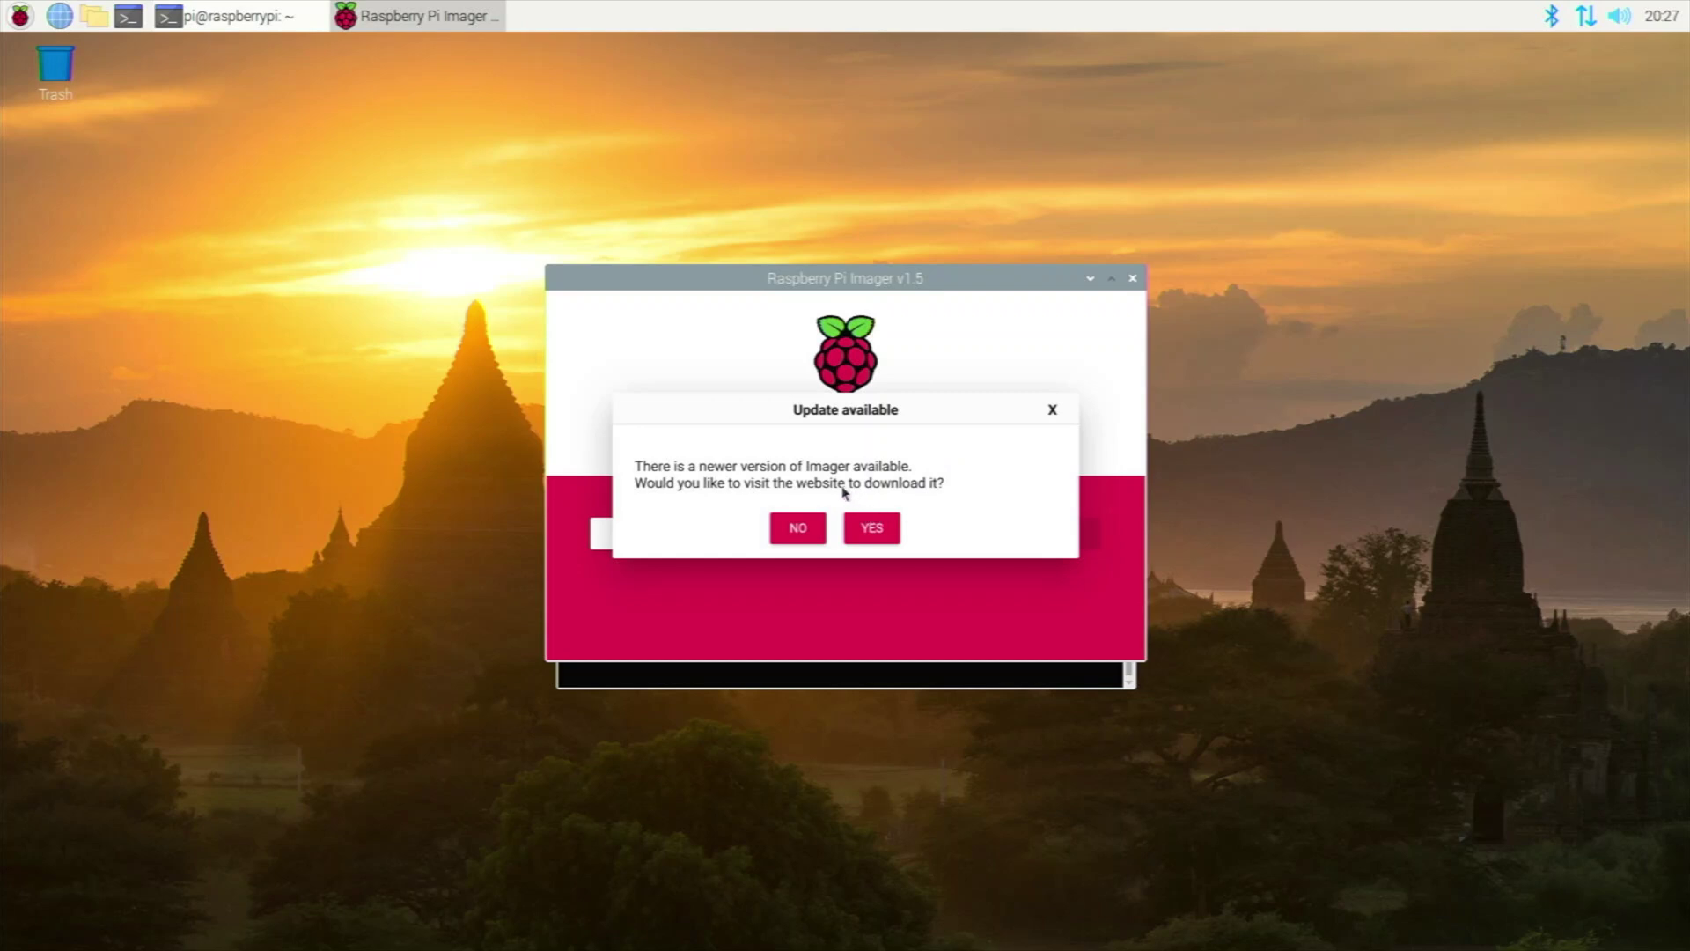
left_click(863, 532)
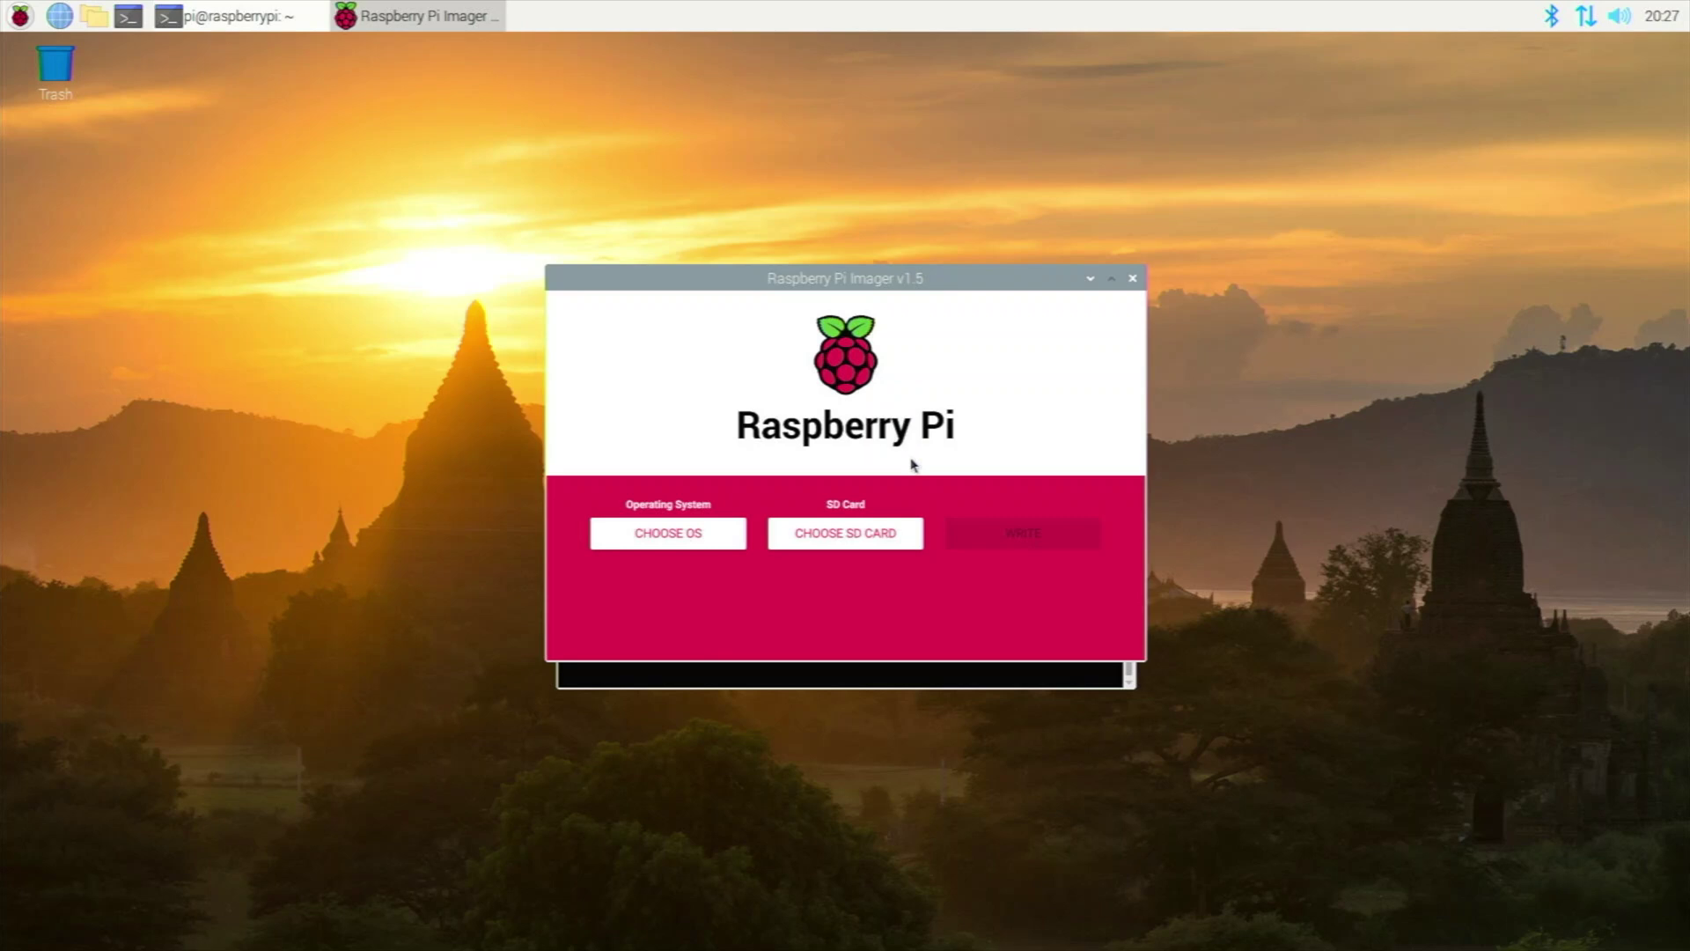
left_click(937, 676)
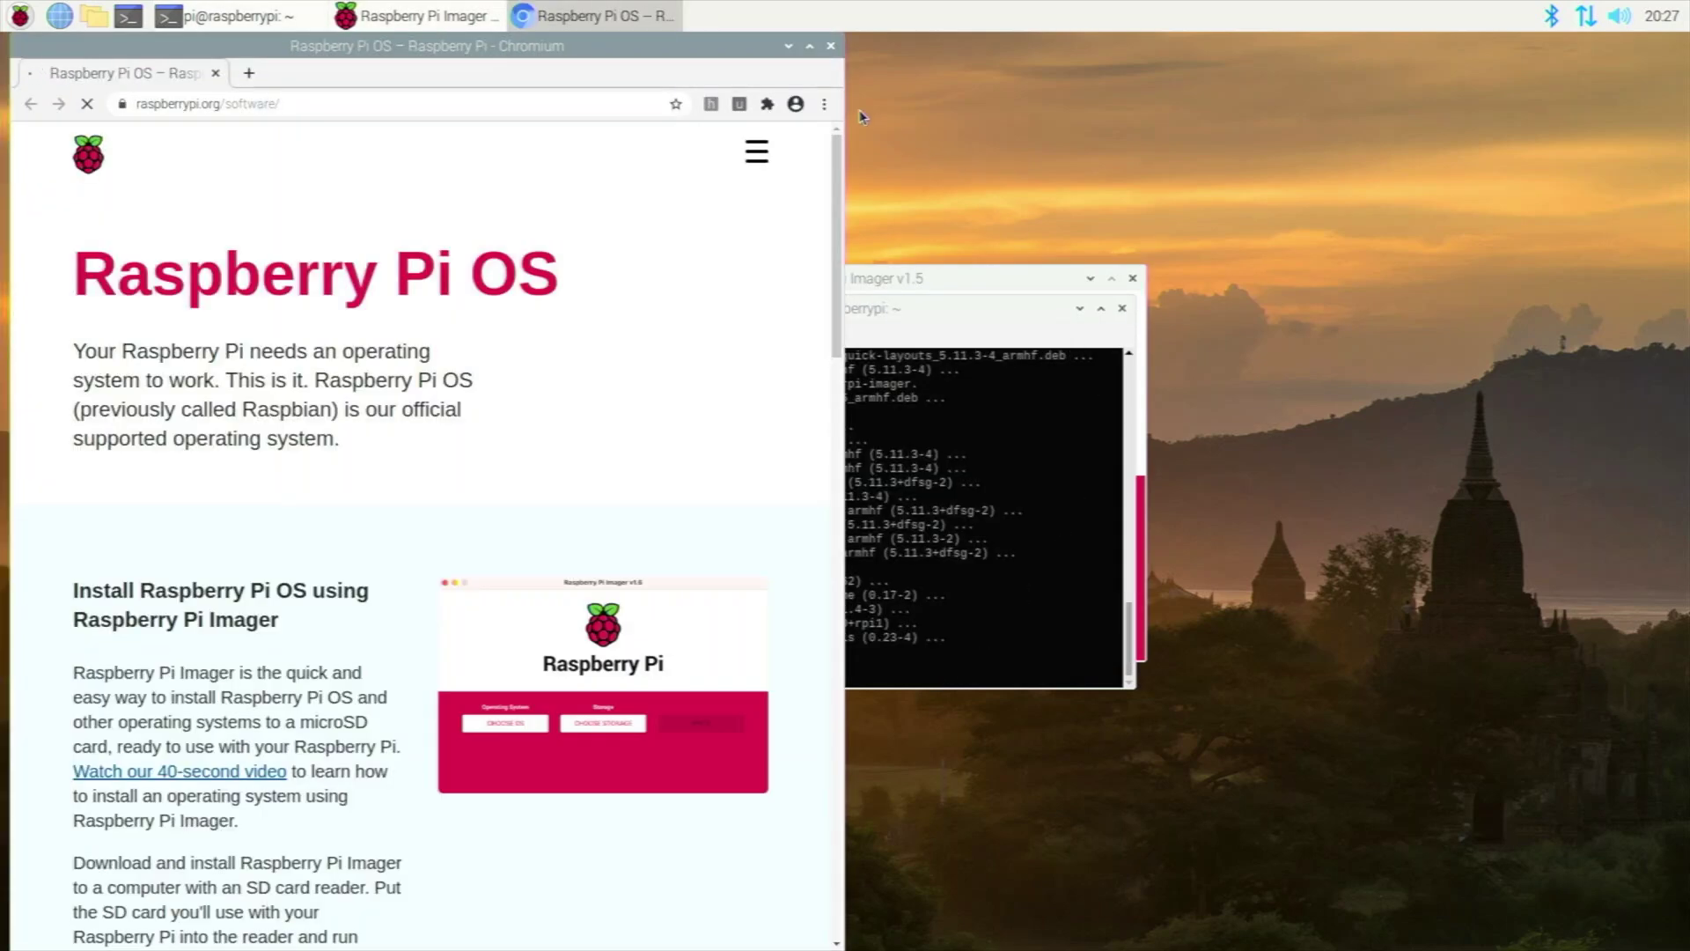
Scroll to the Imager downloads on raspberrypi.org/software, then close the terminal, Imager and Chromium.
scroll(748, 308, "down", 6)
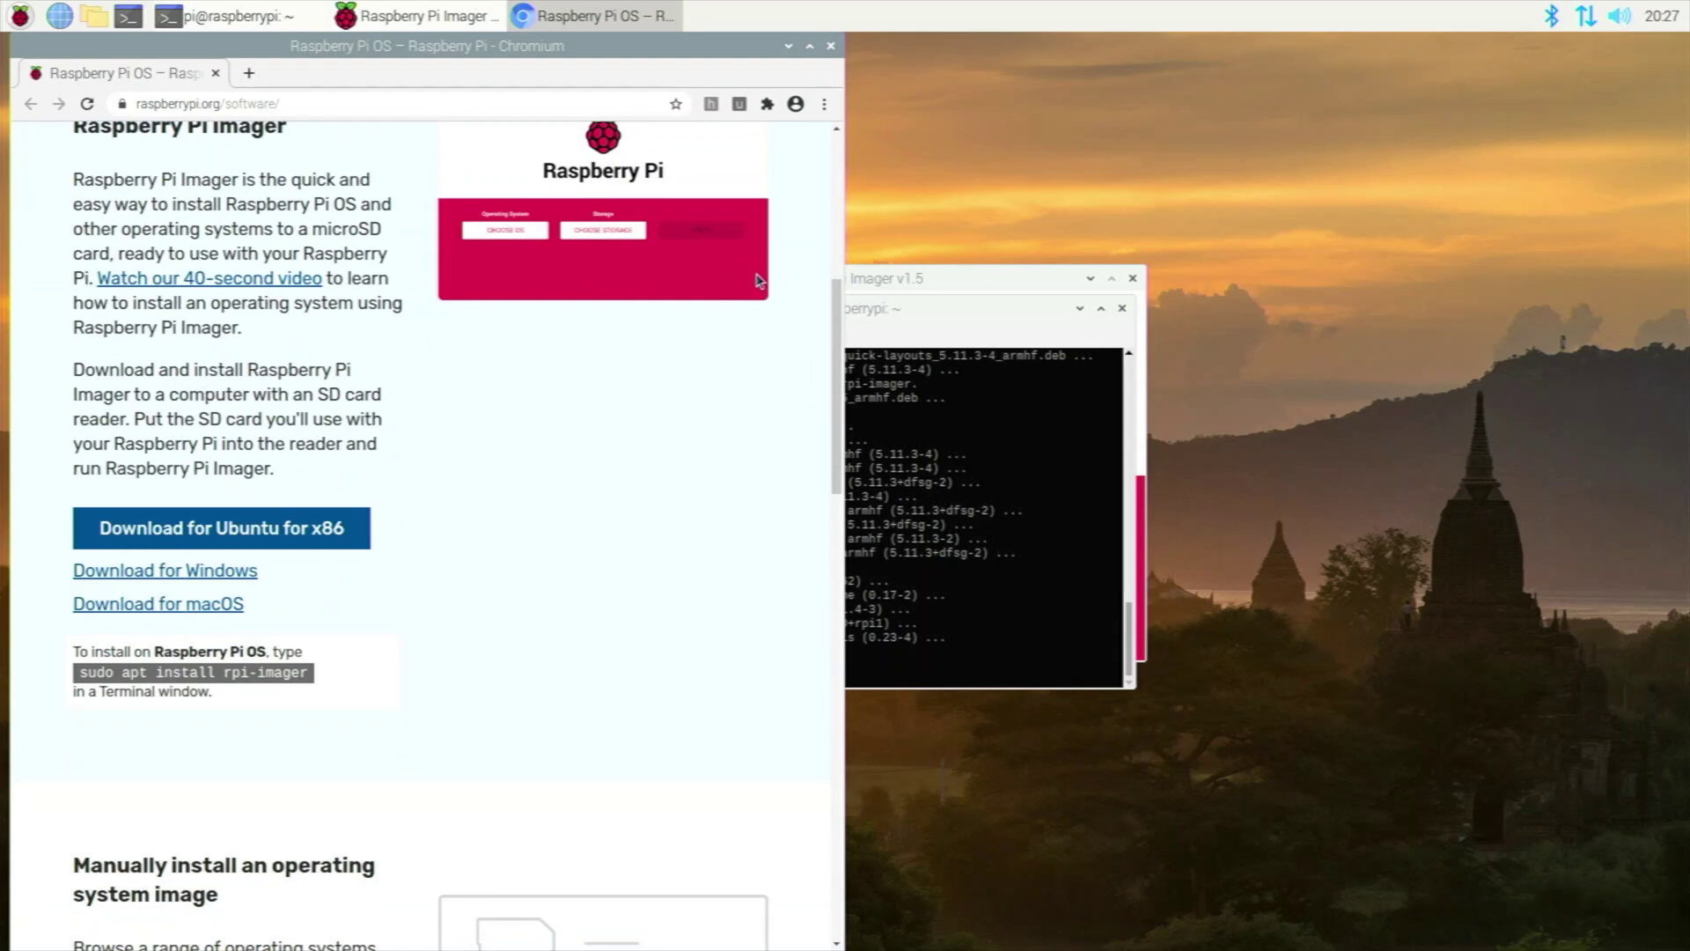
left_click(1122, 308)
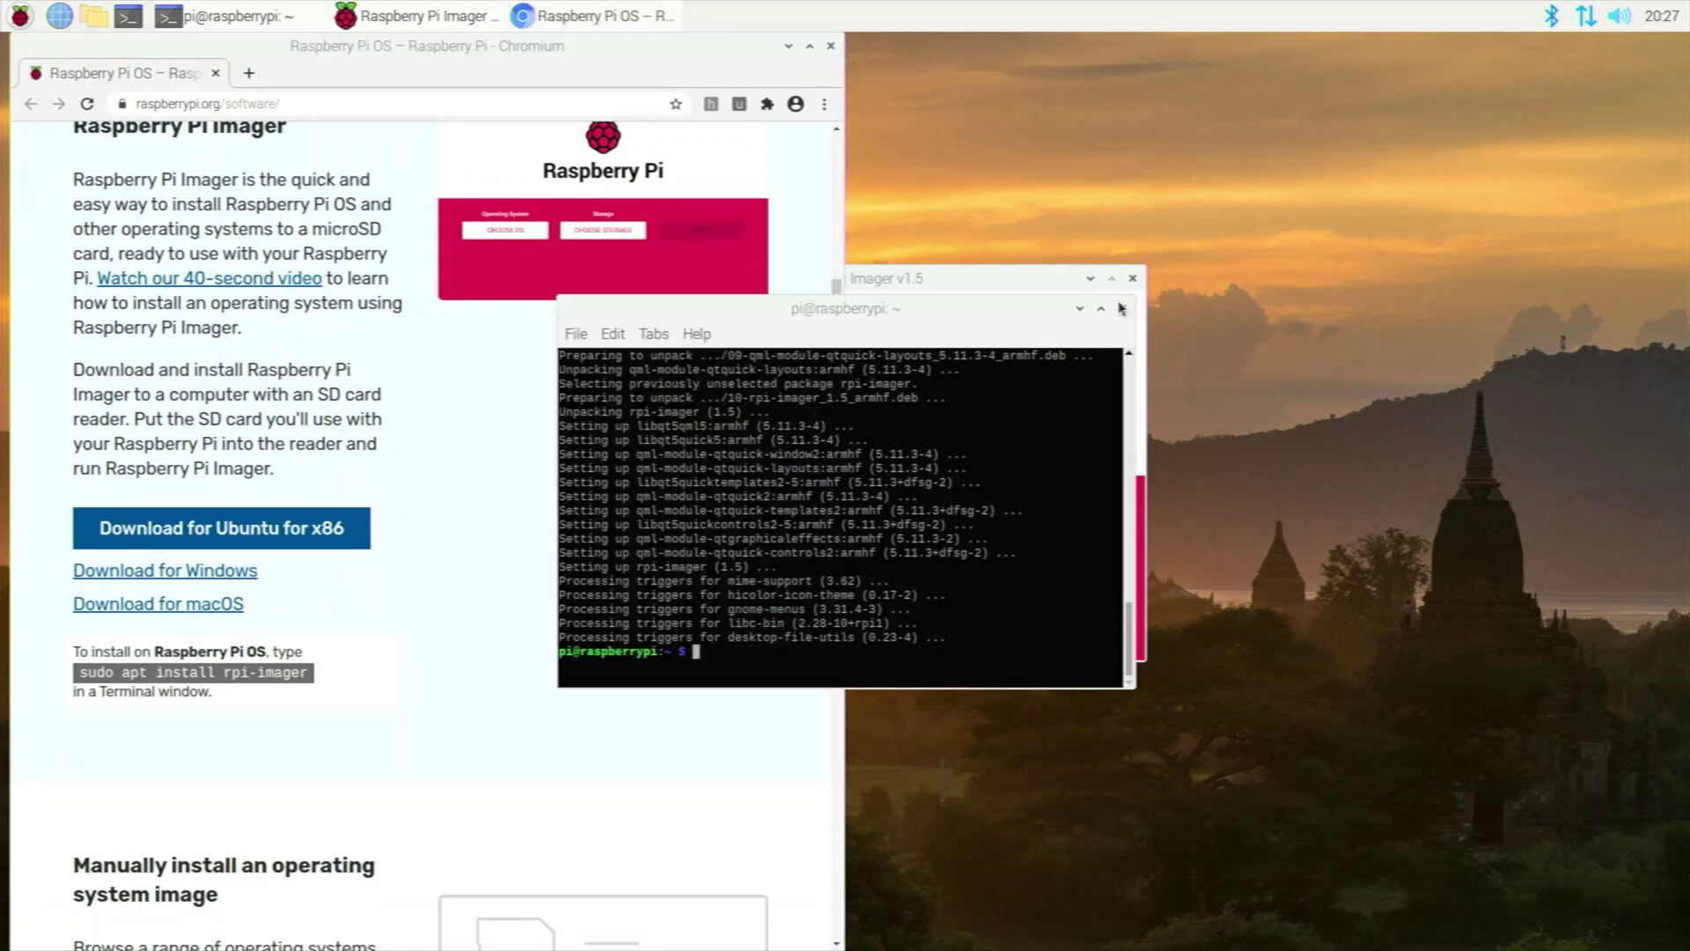
left_click(1133, 279)
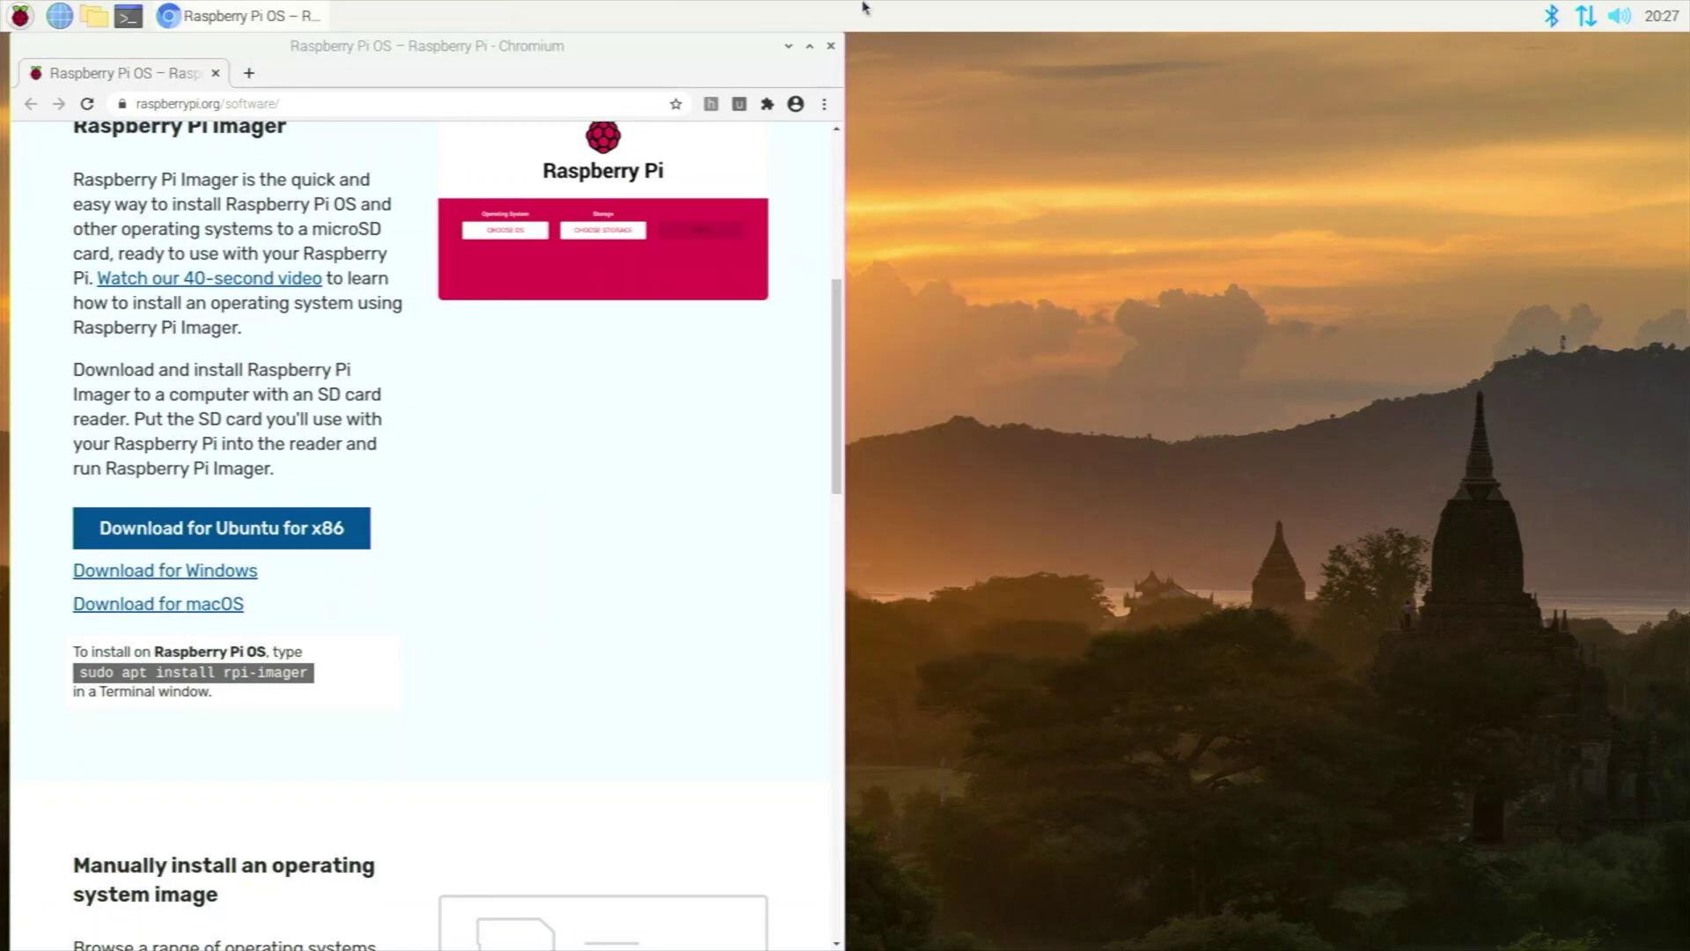
left_click(841, 51)
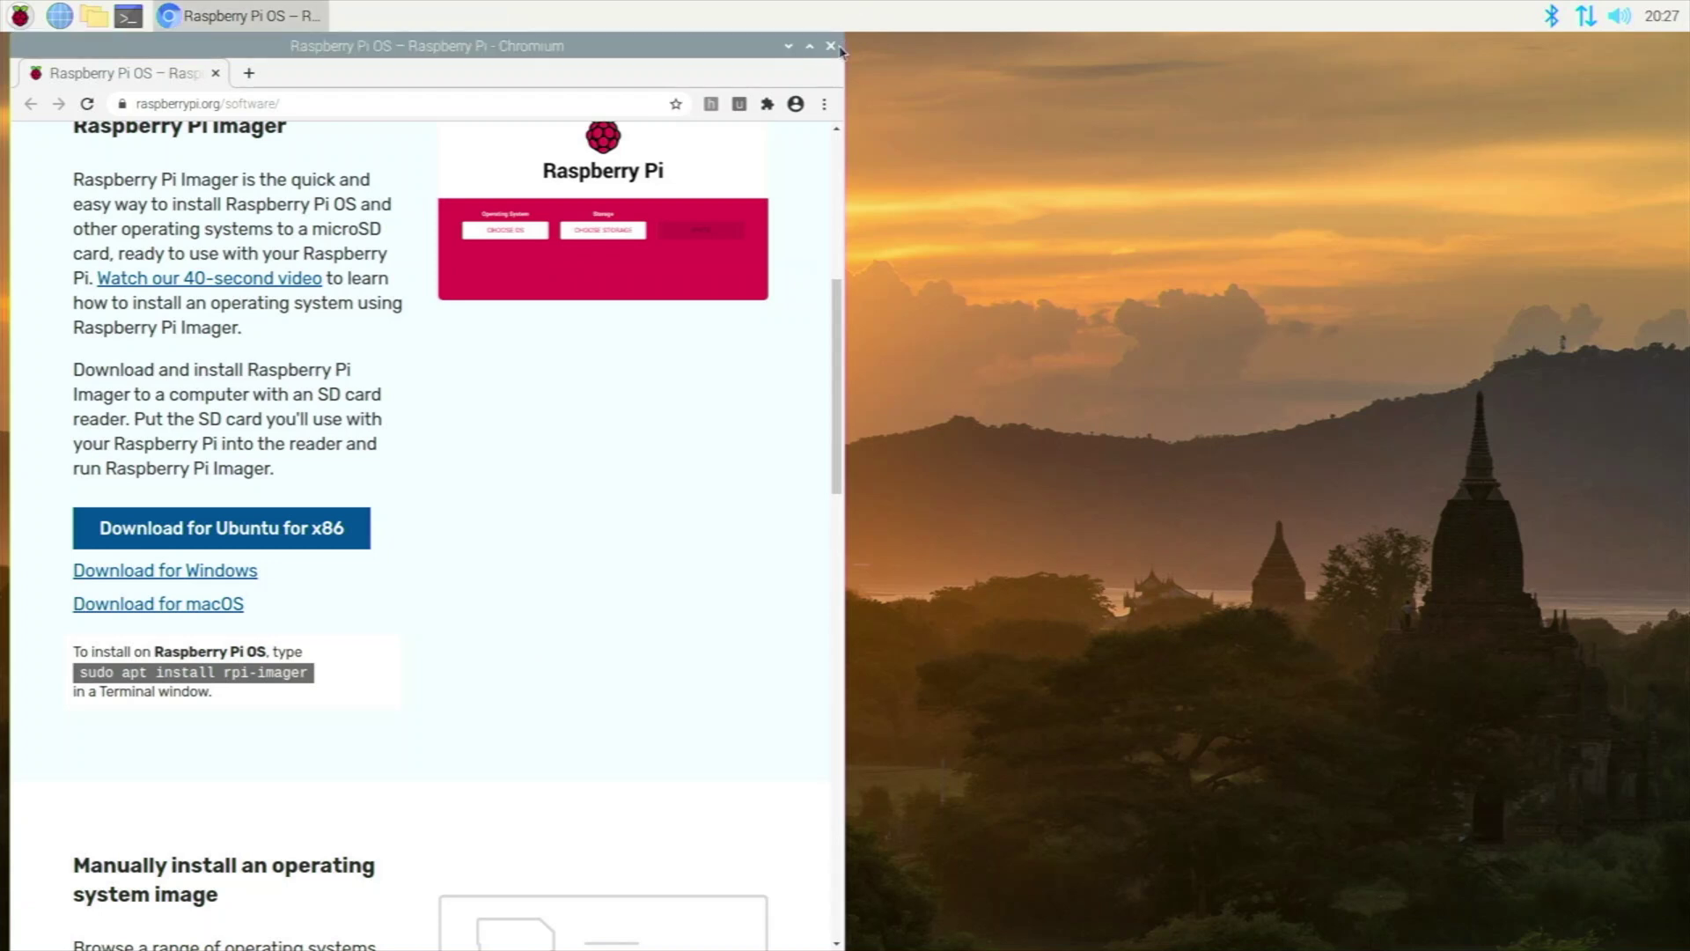
left_click(840, 50)
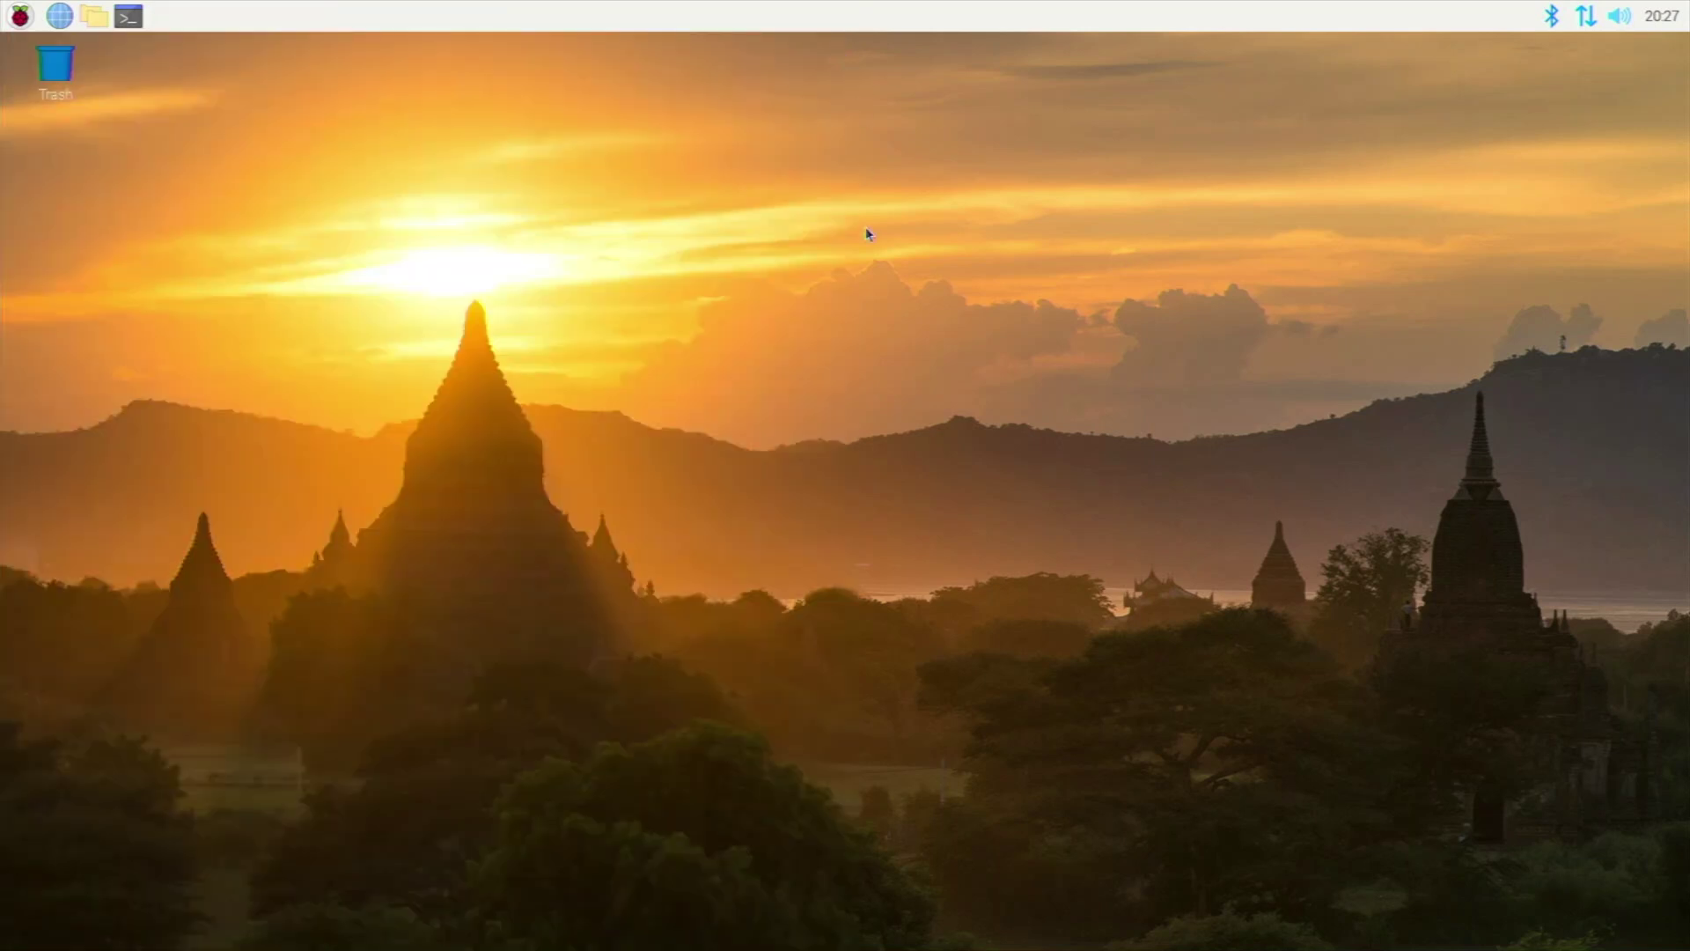